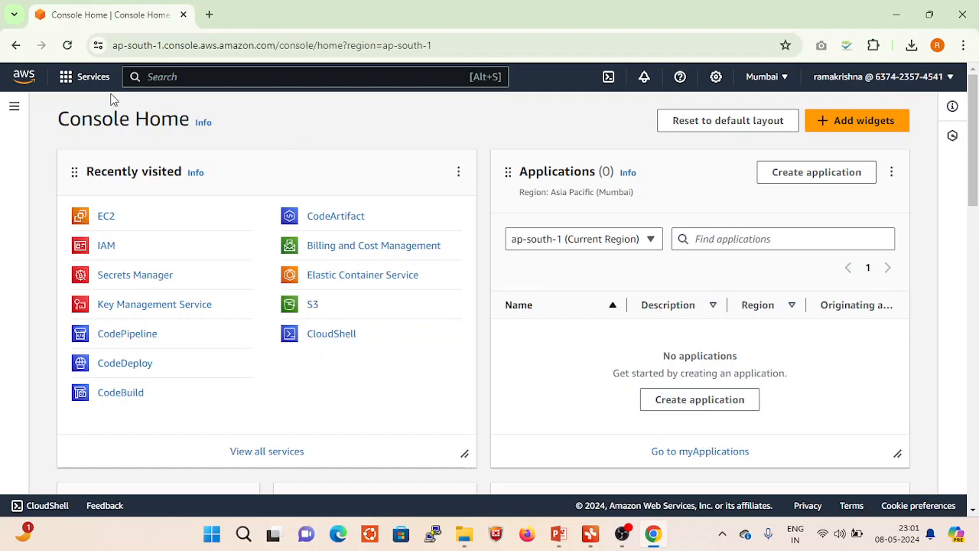
- Search the AWS services for ec2 and open the EC2 dashboard
{"action": "left_click", "coordinate": [69, 80]}
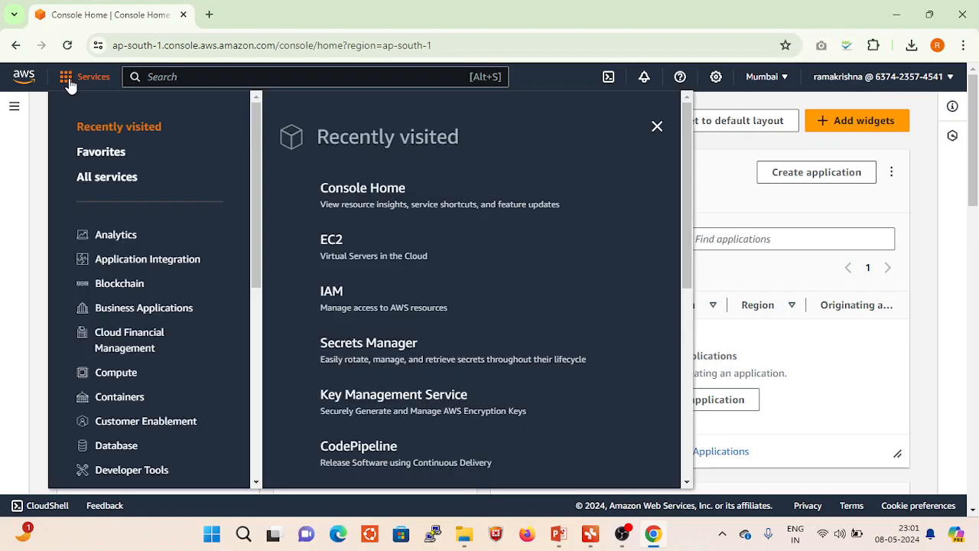
{"action": "left_click", "coordinate": [181, 76]}
{"action": "type", "text": "ec2"}
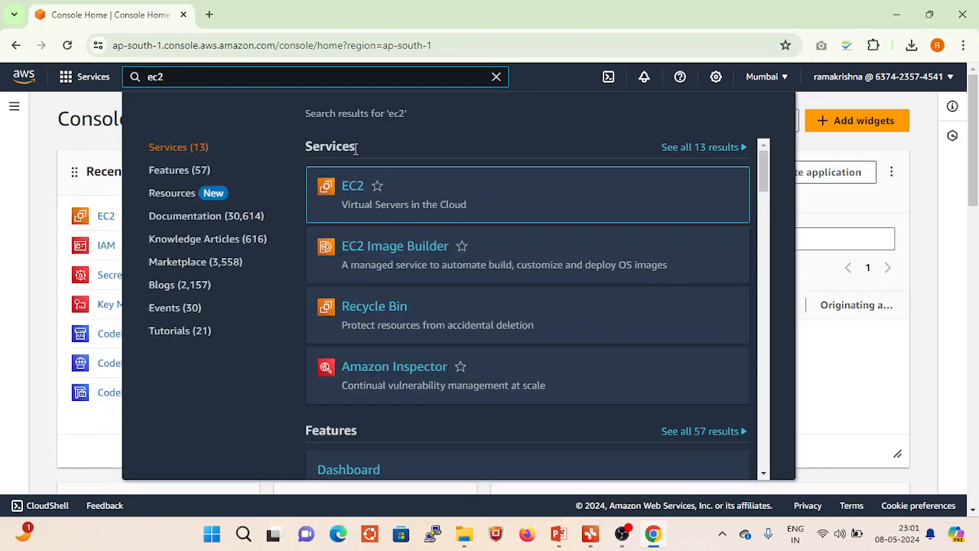
{"action": "mouse_move", "coordinate": [350, 190]}
{"action": "left_click", "coordinate": [354, 189]}
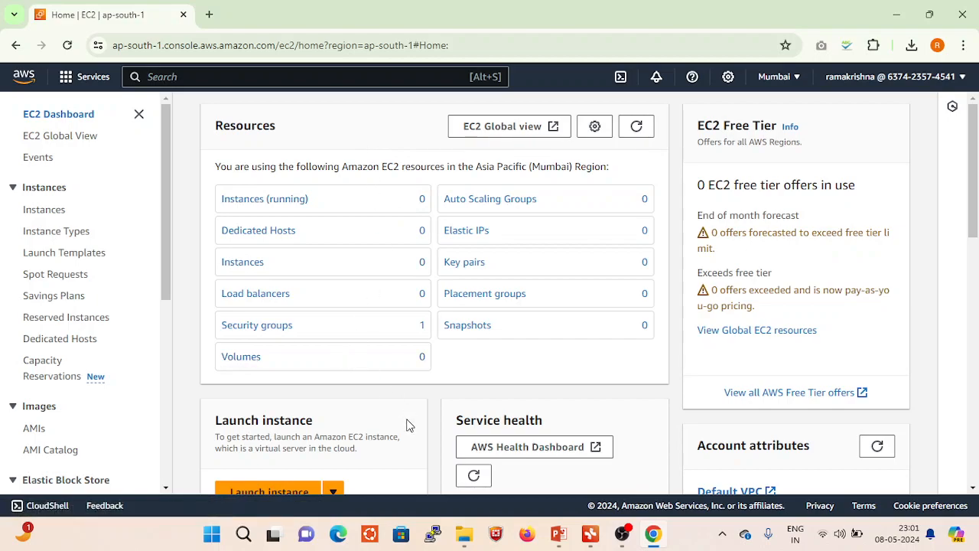
- Start launching a new EC2 instance in the Mumbai region
{"action": "scroll", "coordinate": [407, 425], "scroll_direction": "down", "scroll_amount": 2}
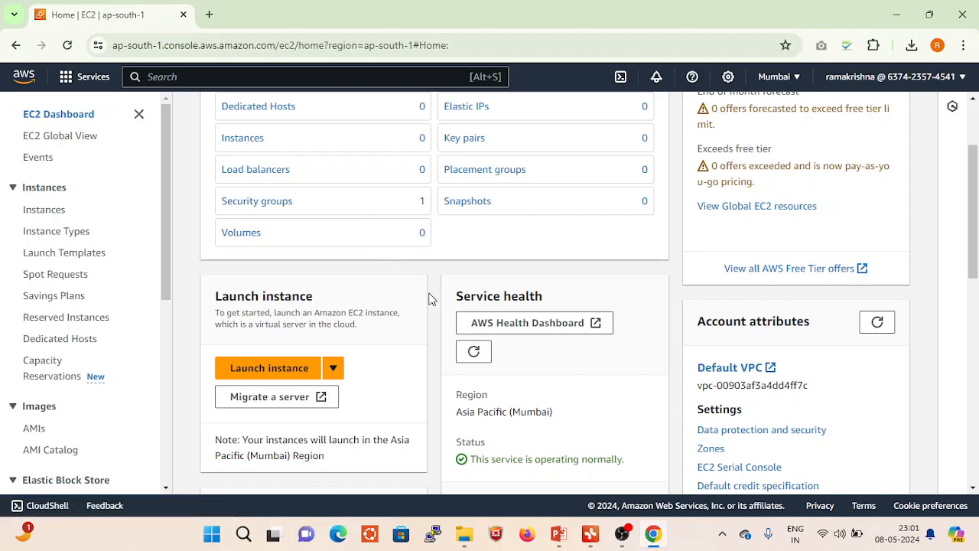
{"action": "scroll", "coordinate": [444, 328], "scroll_direction": "down", "scroll_amount": 1}
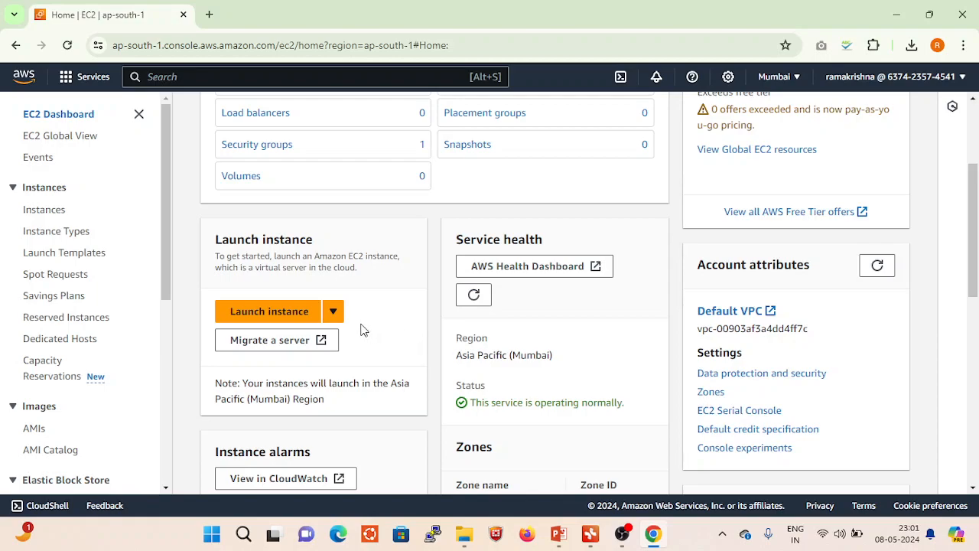
{"action": "left_click", "coordinate": [259, 315]}
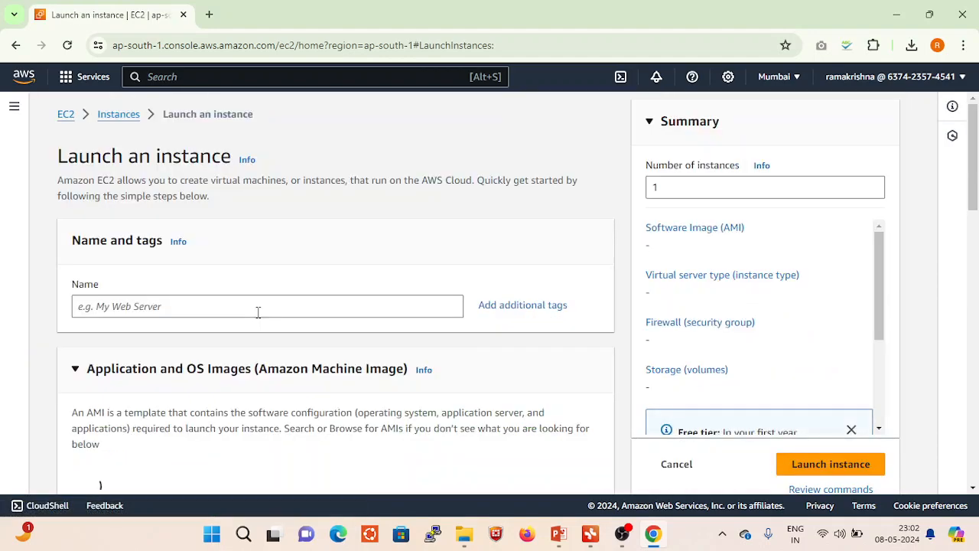
- Name the new instance Demo server
{"action": "scroll", "coordinate": [312, 345], "scroll_direction": "down", "scroll_amount": 1}
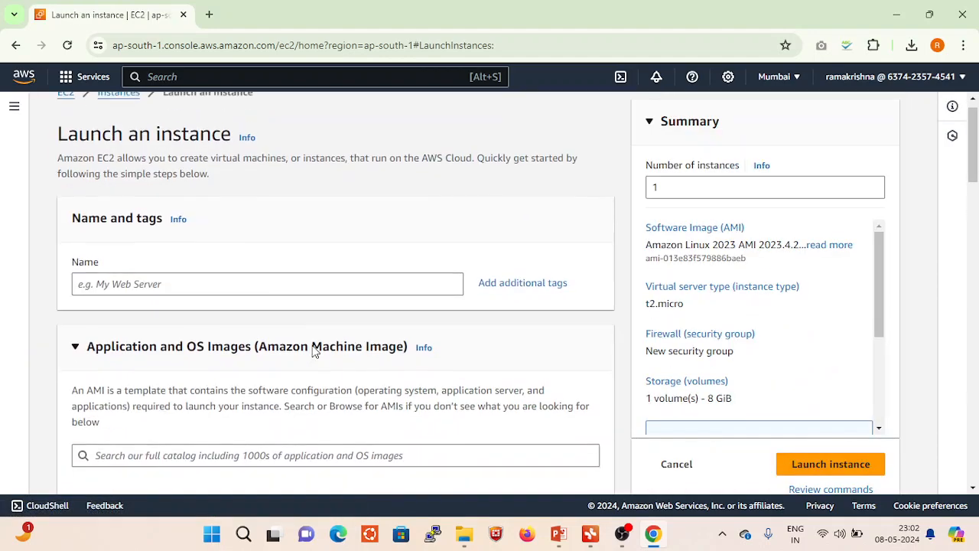
{"action": "scroll", "coordinate": [252, 272], "scroll_direction": "up", "scroll_amount": 1}
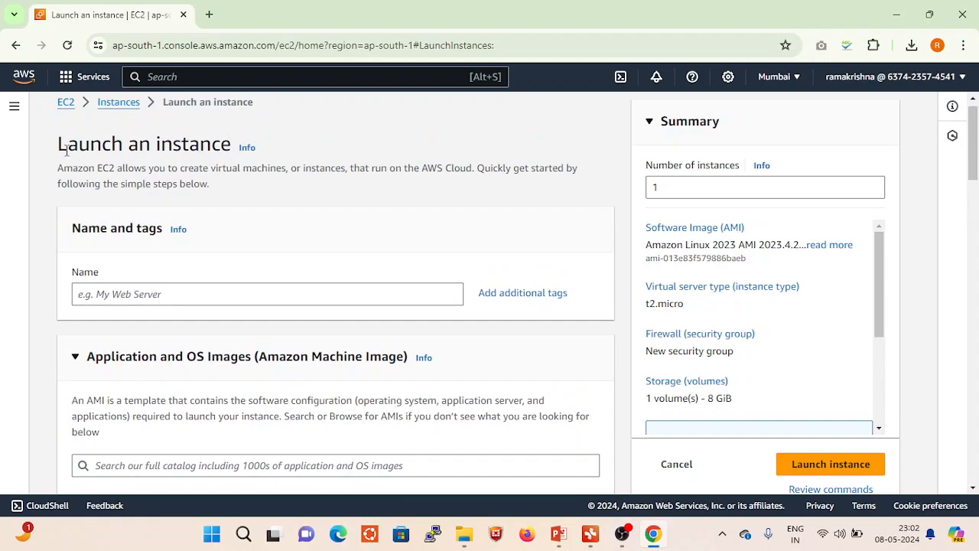
{"action": "left_click_drag", "start_coordinate": [60, 145], "coordinate": [233, 146]}
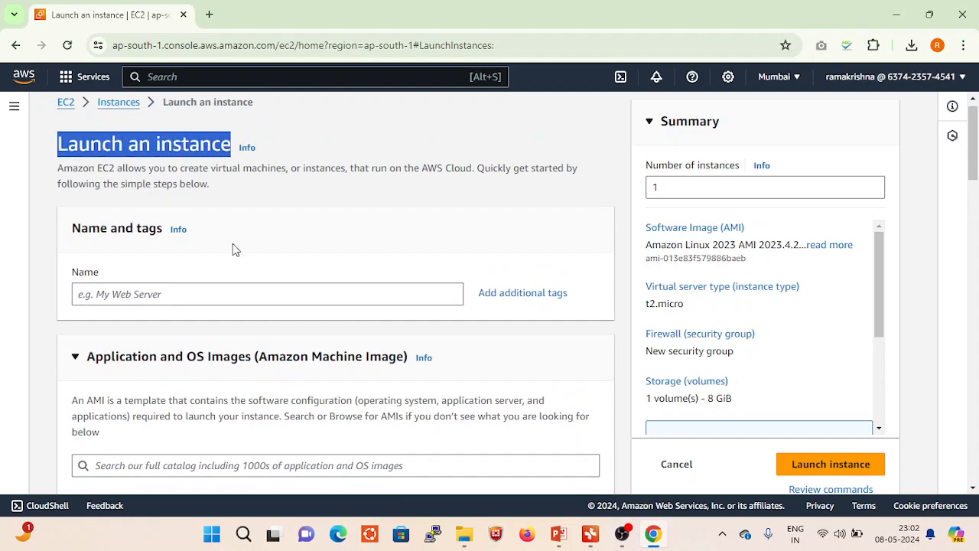
{"action": "left_click", "coordinate": [166, 297]}
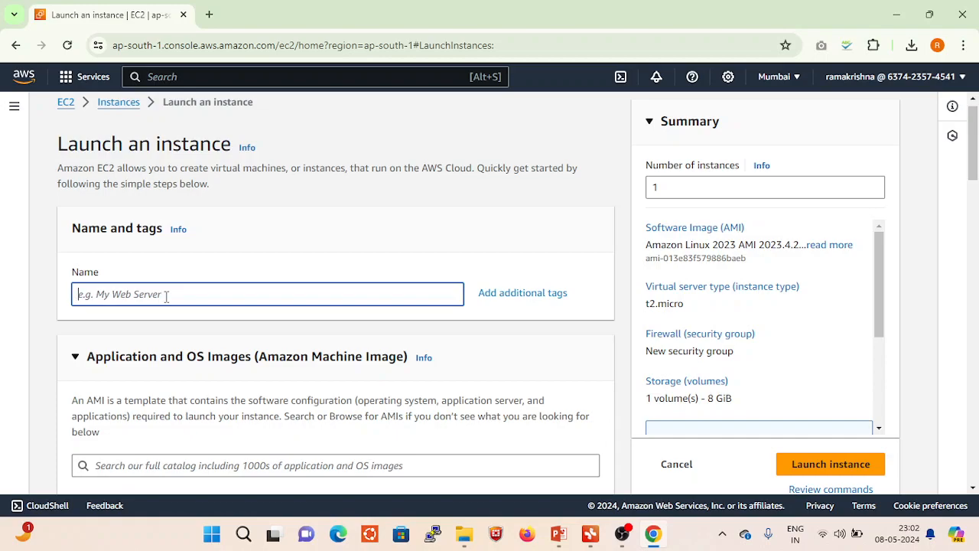
{"action": "type", "text": "Demo server"}
{"action": "scroll", "coordinate": [184, 330], "scroll_direction": "down", "scroll_amount": 2}
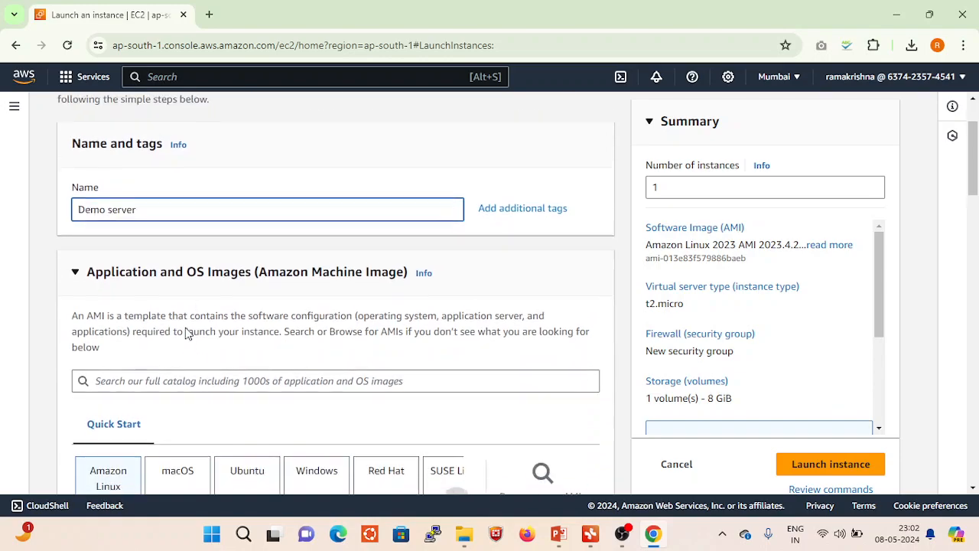
{"action": "left_click", "coordinate": [509, 247]}
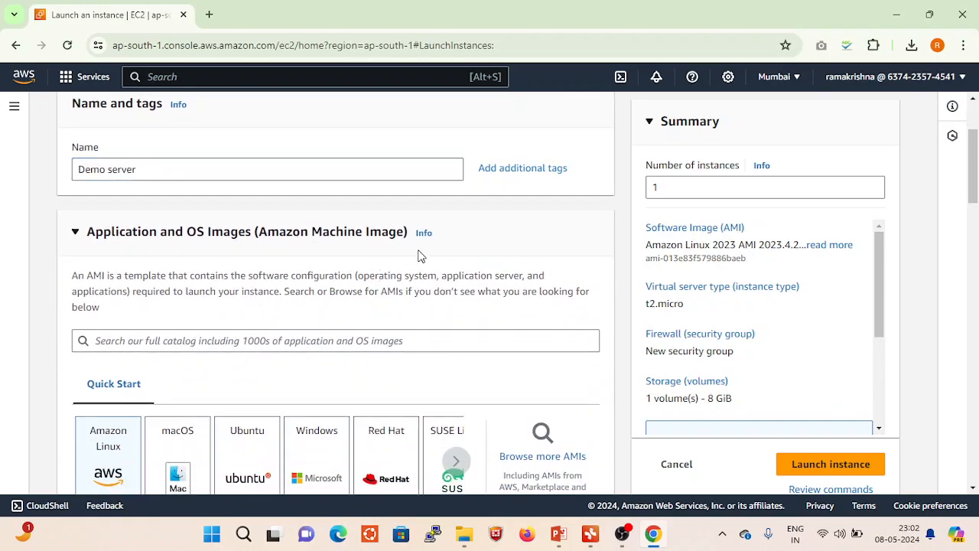
- Choose Ubuntu as the operating system image for the instance
{"action": "scroll", "coordinate": [149, 263], "scroll_direction": "up", "scroll_amount": 1}
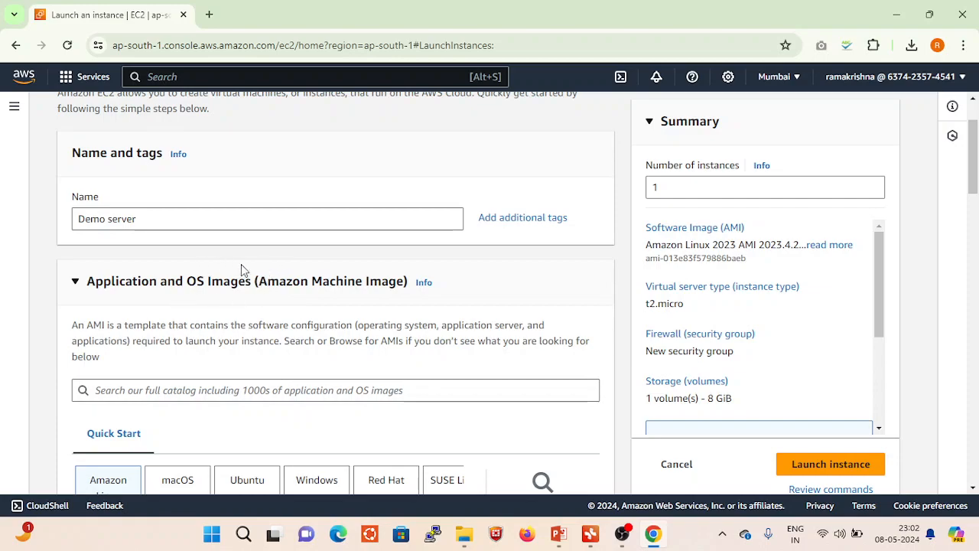
{"action": "scroll", "coordinate": [244, 338], "scroll_direction": "down", "scroll_amount": 2}
{"action": "scroll", "coordinate": [241, 332], "scroll_direction": "down", "scroll_amount": 1}
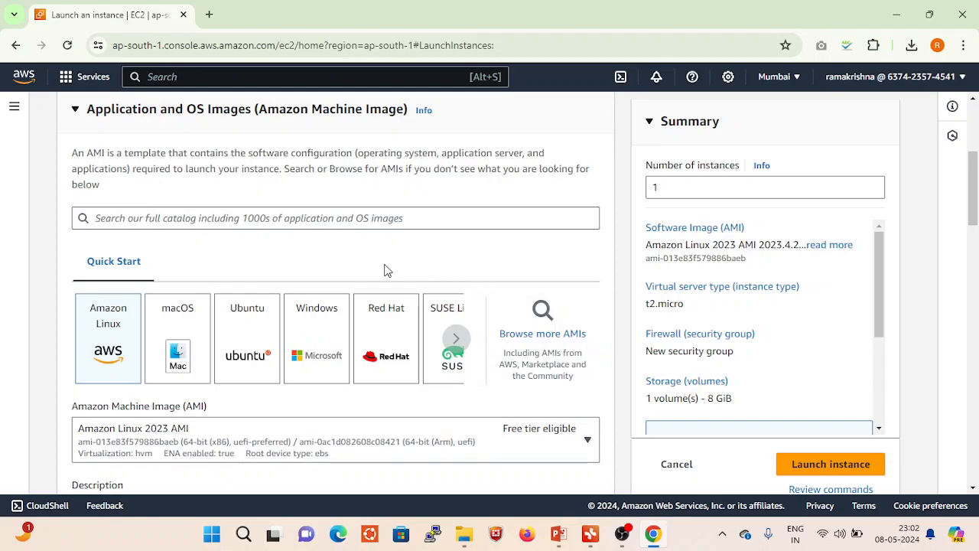
{"action": "left_click", "coordinate": [247, 334]}
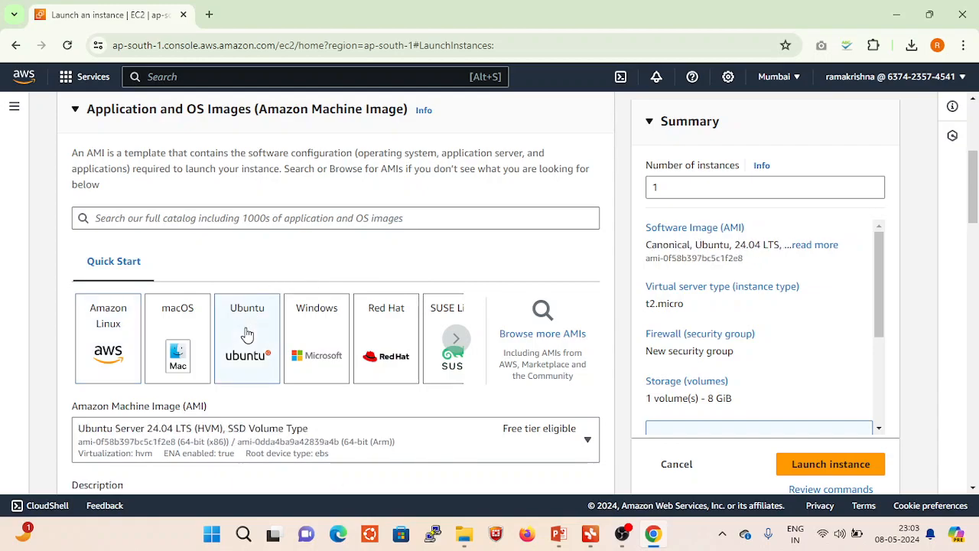
- Switch the operating system image to Amazon Linux, accepting the settings override, and change it back to Ubuntu
{"action": "scroll", "coordinate": [247, 335], "scroll_direction": "down", "scroll_amount": 3}
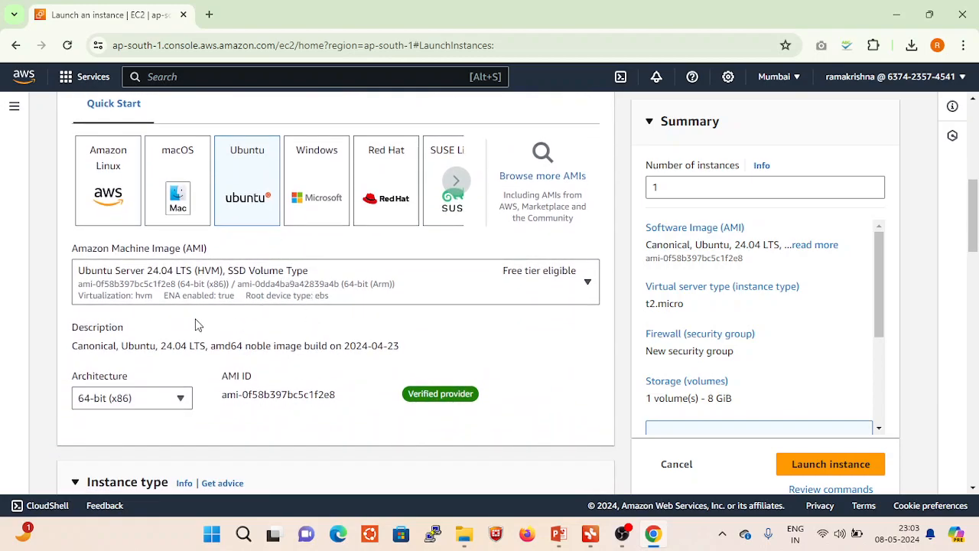
{"action": "scroll", "coordinate": [344, 320], "scroll_direction": "down", "scroll_amount": 1}
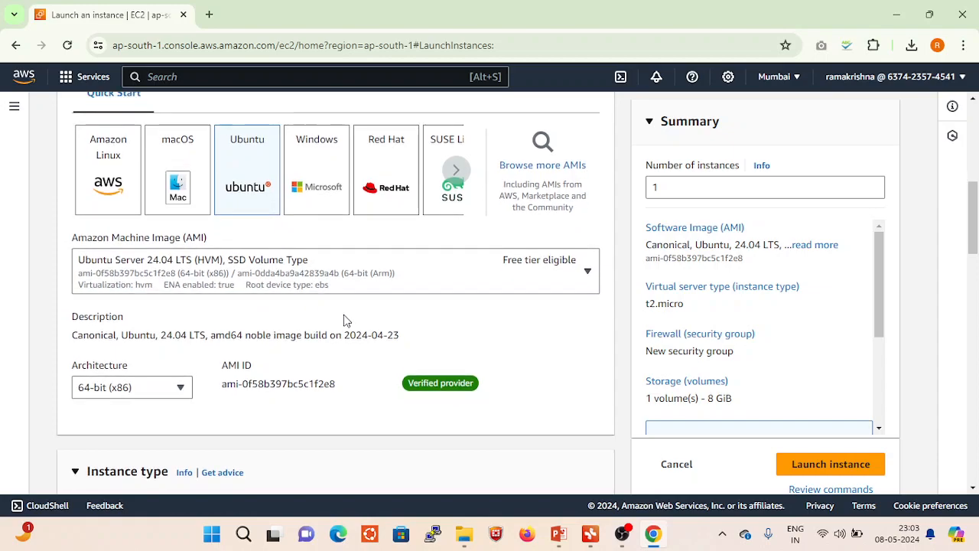
{"action": "left_click", "coordinate": [118, 157]}
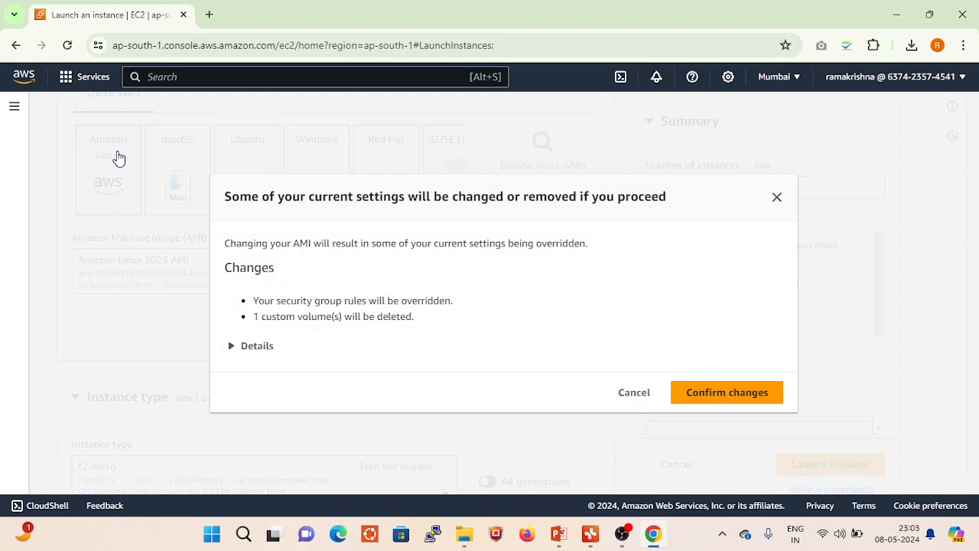
{"action": "left_click", "coordinate": [705, 400]}
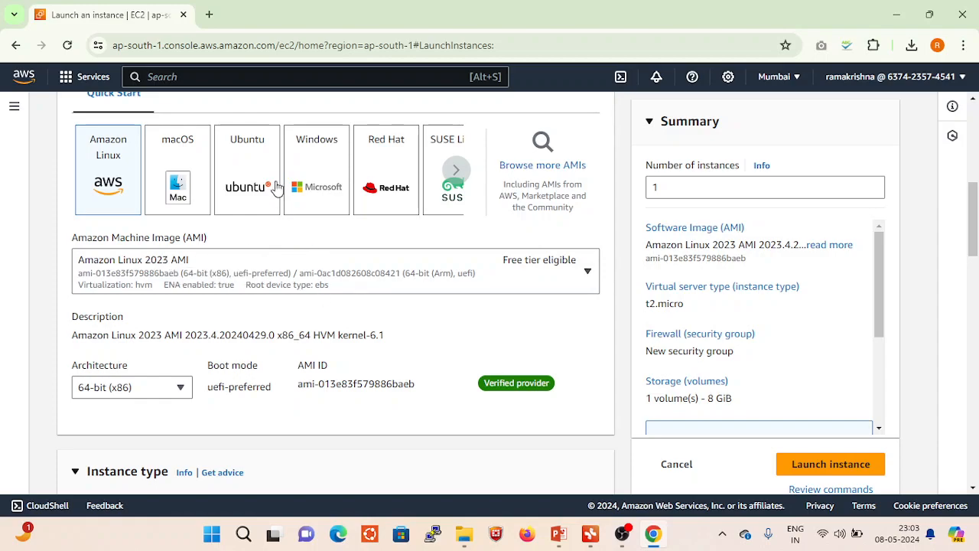
{"action": "left_click", "coordinate": [248, 169]}
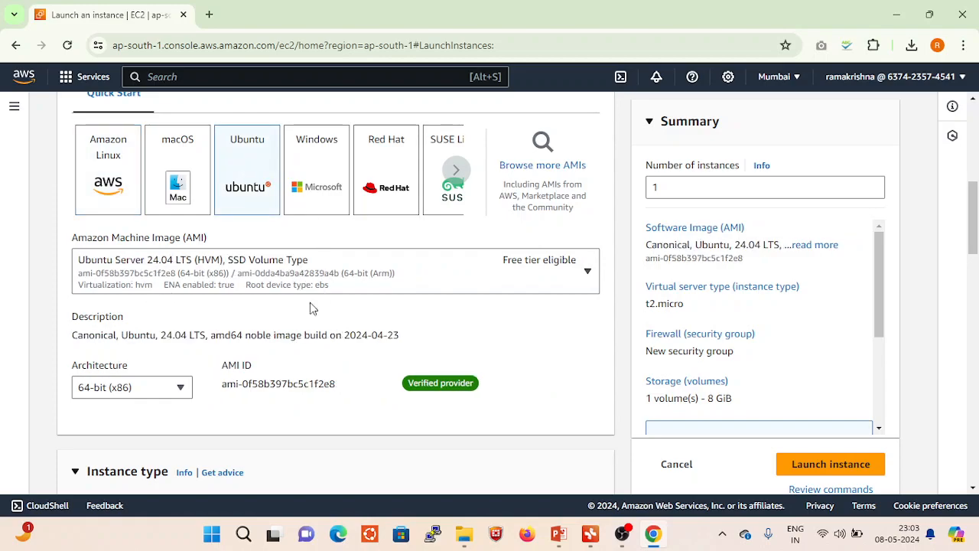
- Try the 64-bit (Arm) architecture for the Ubuntu image and accept the settings override
{"action": "scroll", "coordinate": [310, 308], "scroll_direction": "down", "scroll_amount": 2}
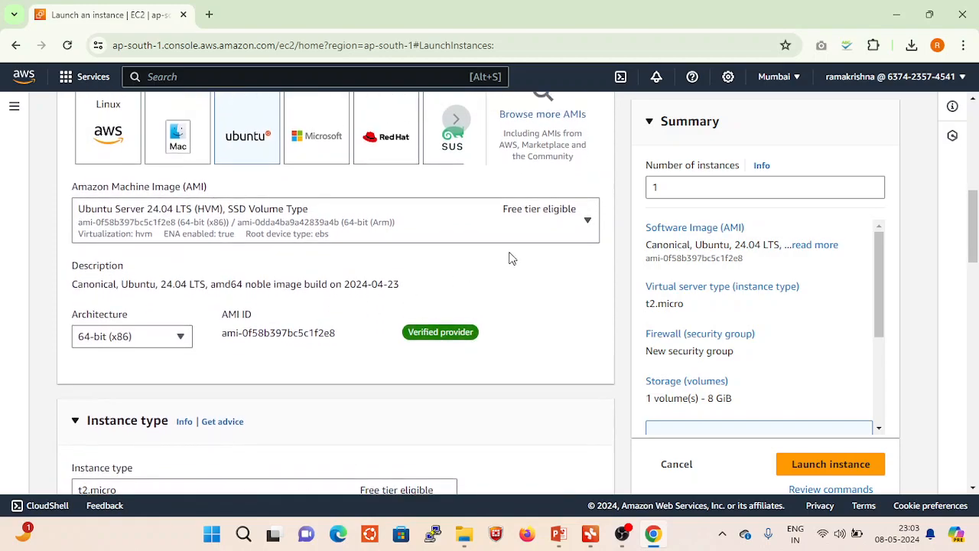
{"action": "scroll", "coordinate": [512, 258], "scroll_direction": "up", "scroll_amount": 3}
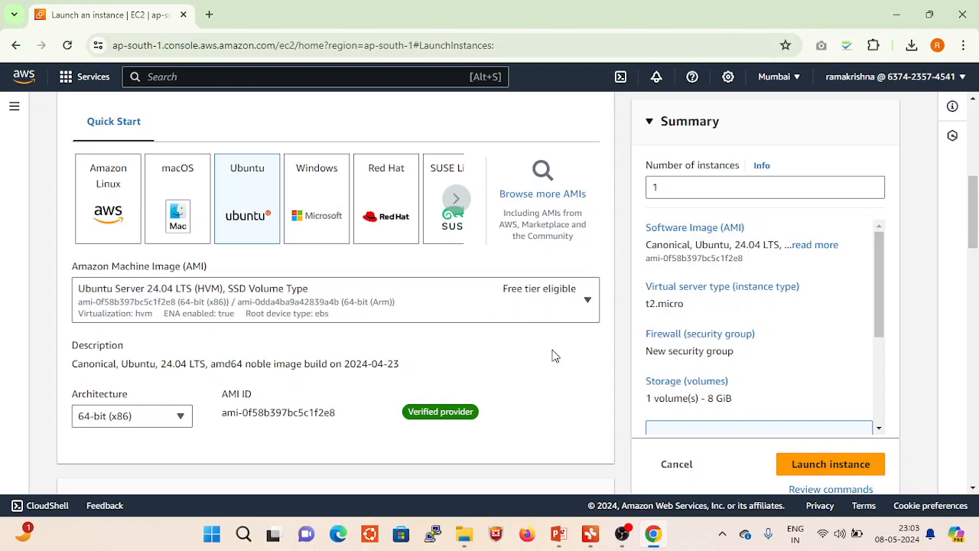
{"action": "scroll", "coordinate": [547, 347], "scroll_direction": "down", "scroll_amount": 1}
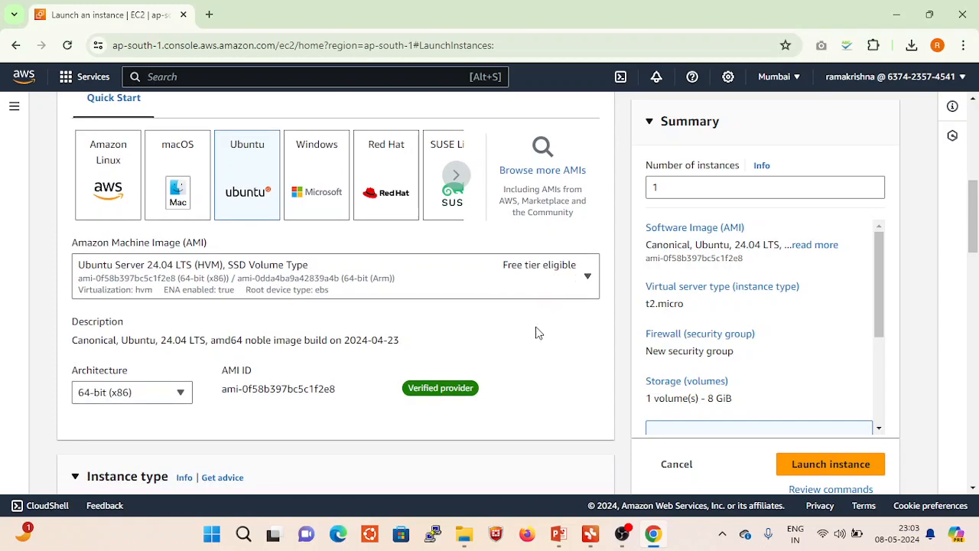
{"action": "scroll", "coordinate": [537, 333], "scroll_direction": "down", "scroll_amount": 3}
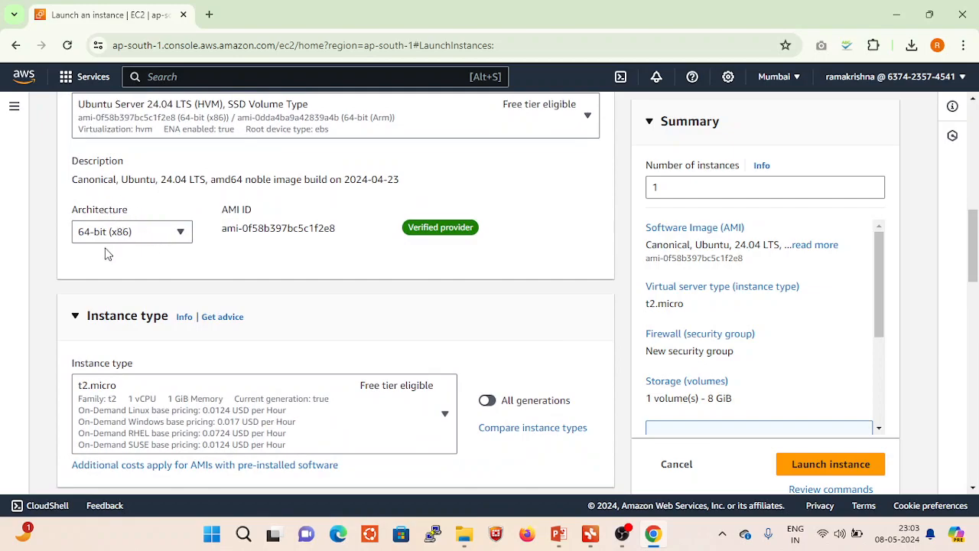
{"action": "left_click", "coordinate": [182, 236]}
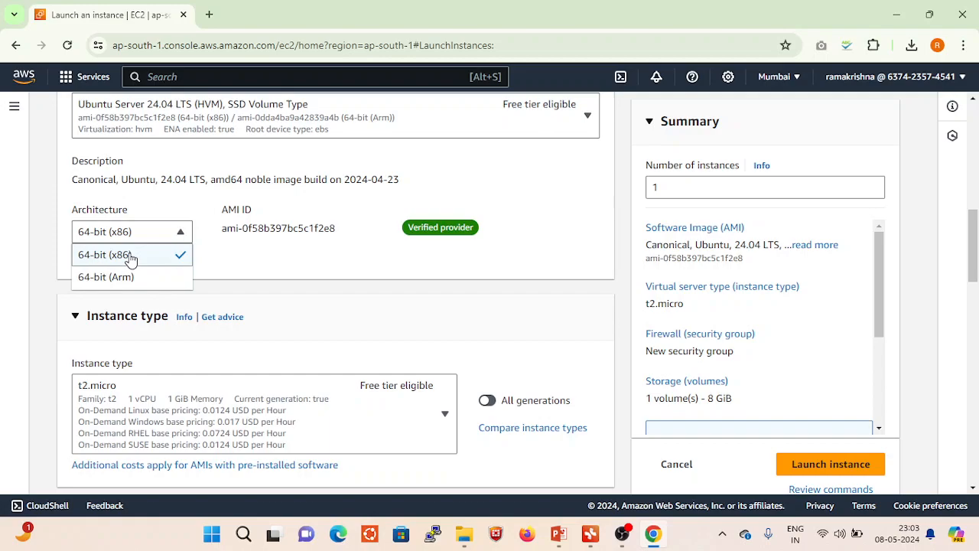
{"action": "left_click", "coordinate": [122, 277]}
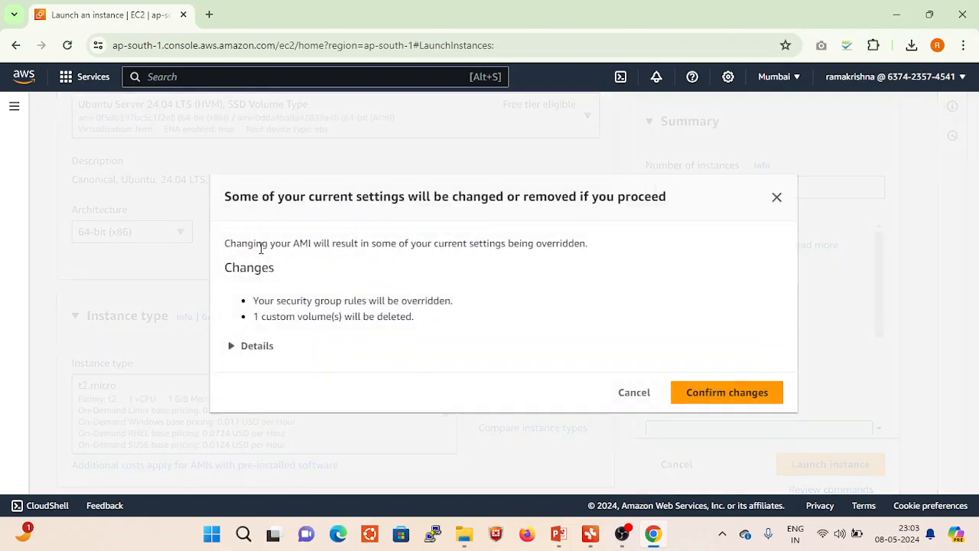
{"action": "left_click", "coordinate": [731, 392]}
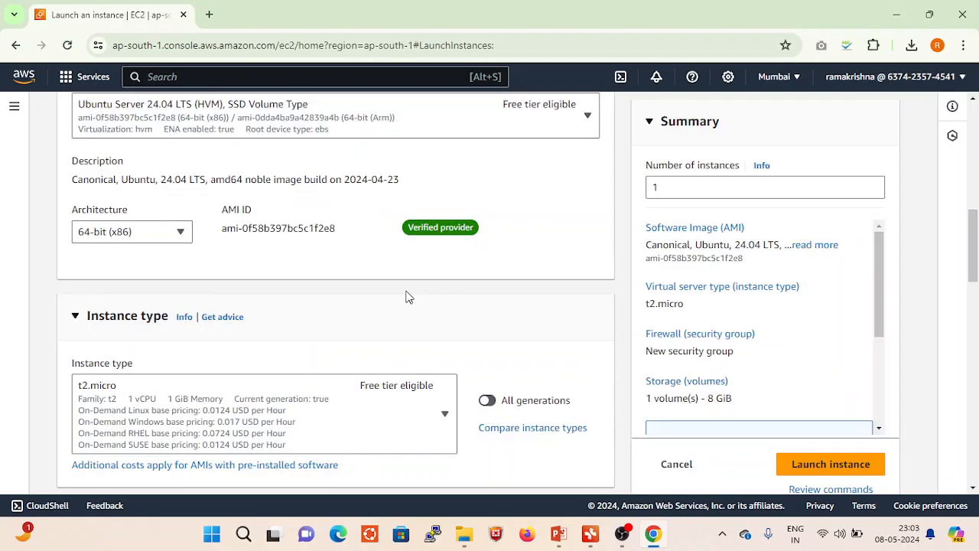
- Examine the available t2 instance types, comparing their vCPU, memory, hourly pricing and free tier eligibility
{"action": "scroll", "coordinate": [395, 273], "scroll_direction": "down", "scroll_amount": 2}
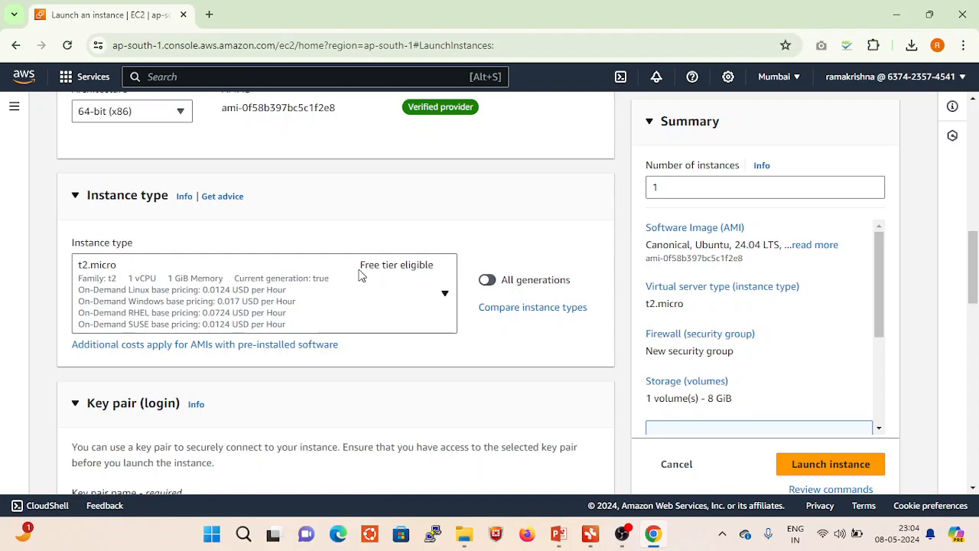
{"action": "left_click", "coordinate": [420, 270]}
{"action": "left_click", "coordinate": [542, 246]}
{"action": "left_click", "coordinate": [446, 295]}
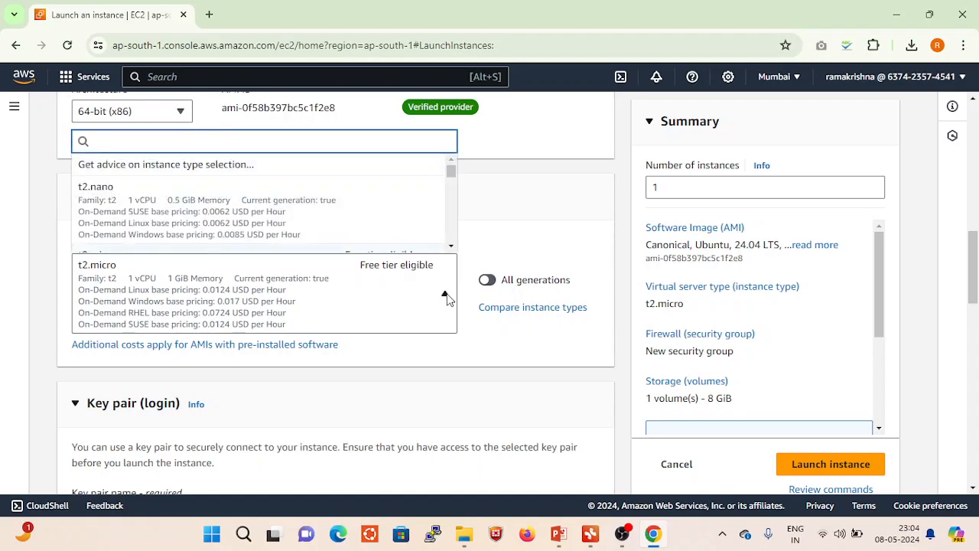
{"action": "scroll", "coordinate": [392, 235], "scroll_direction": "down", "scroll_amount": 2}
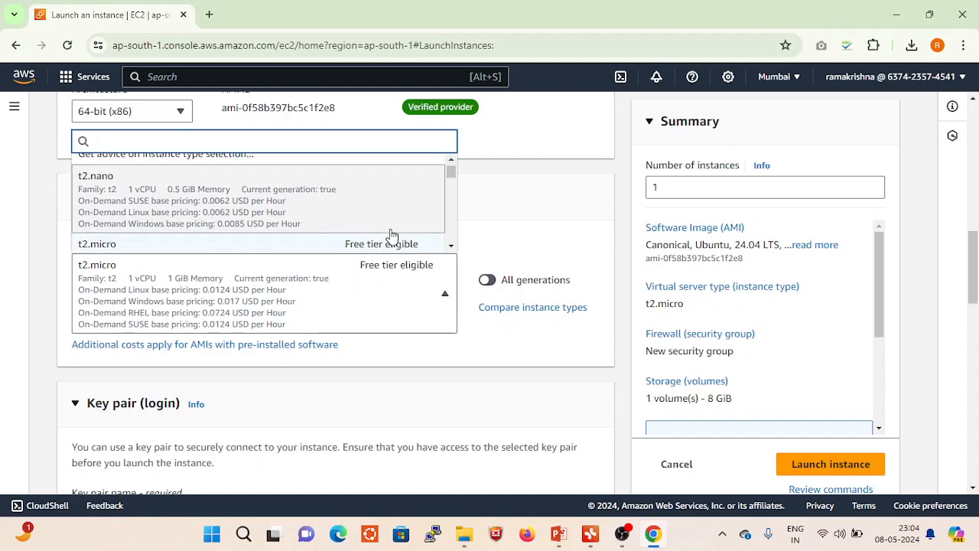
{"action": "scroll", "coordinate": [392, 235], "scroll_direction": "down", "scroll_amount": 1}
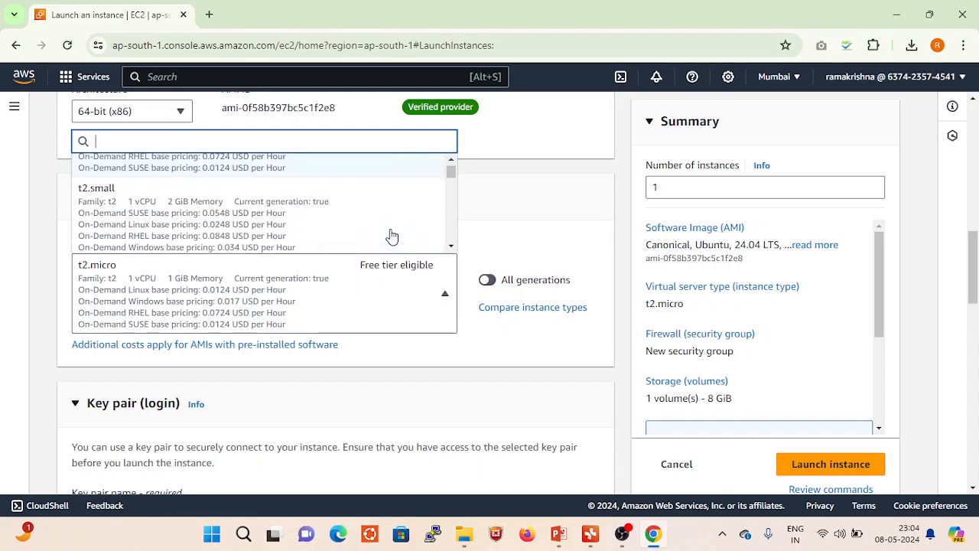
{"action": "scroll", "coordinate": [391, 234], "scroll_direction": "down", "scroll_amount": 3}
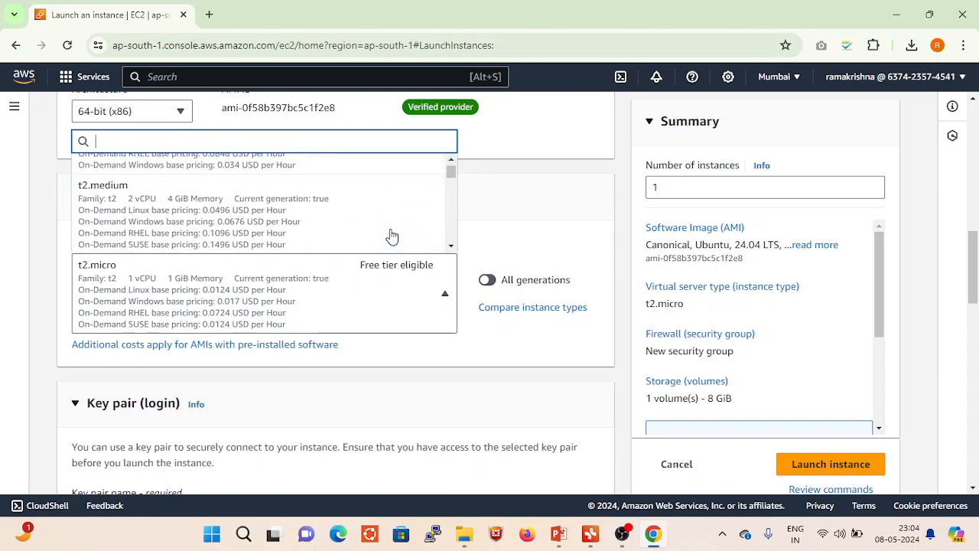
{"action": "scroll", "coordinate": [391, 235], "scroll_direction": "up", "scroll_amount": 4}
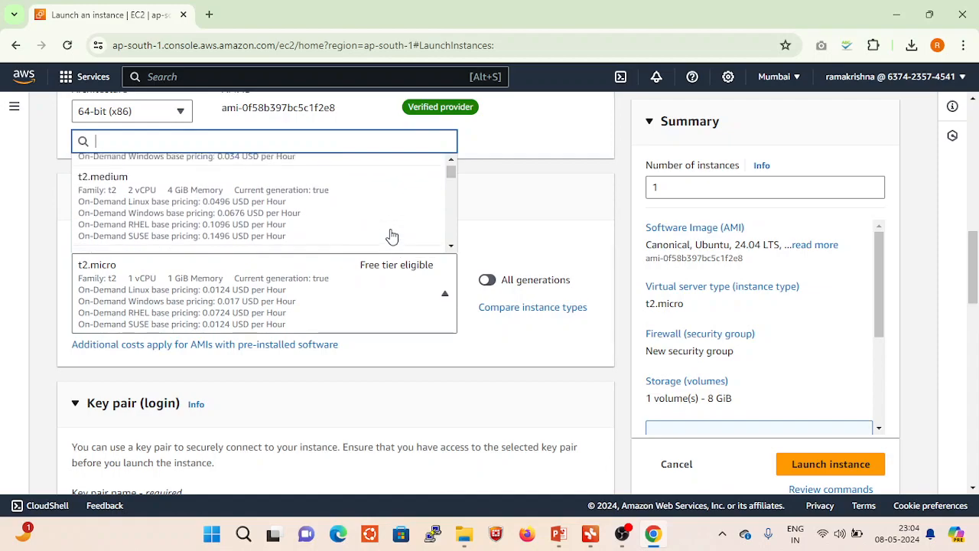
{"action": "scroll", "coordinate": [392, 235], "scroll_direction": "up", "scroll_amount": 1}
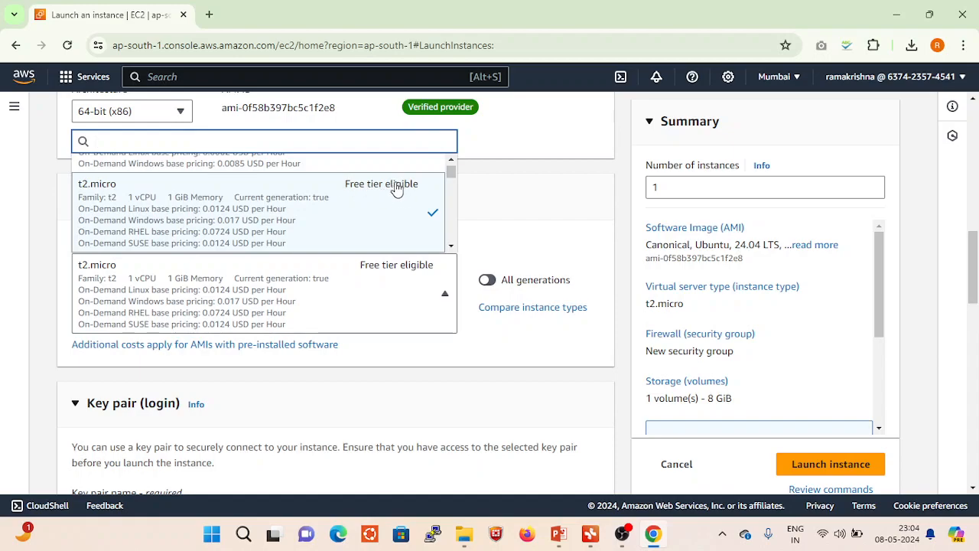
- Switch the instance type to t2.small and change it back to the free tier eligible t2.micro
{"action": "scroll", "coordinate": [382, 194], "scroll_direction": "down", "scroll_amount": 2}
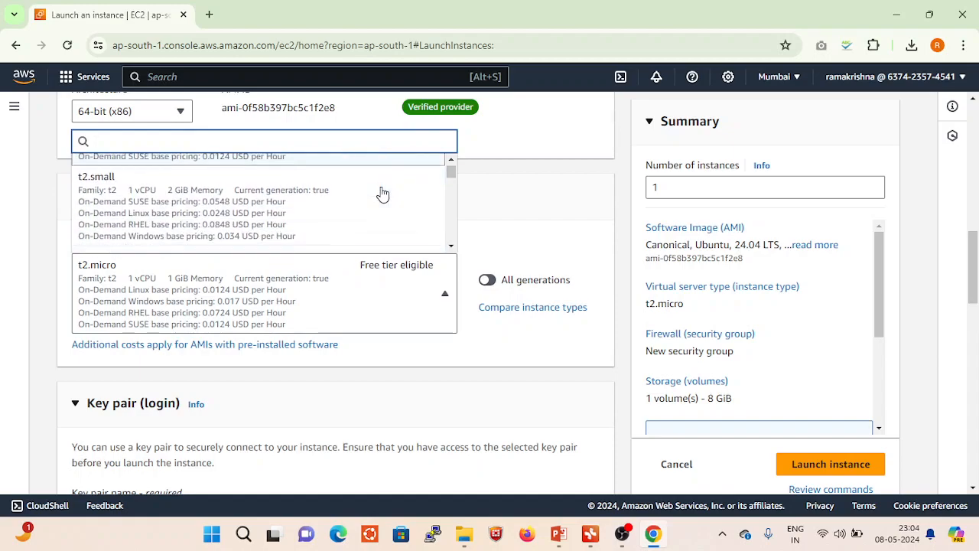
{"action": "left_click", "coordinate": [380, 192]}
{"action": "right_click", "coordinate": [381, 189]}
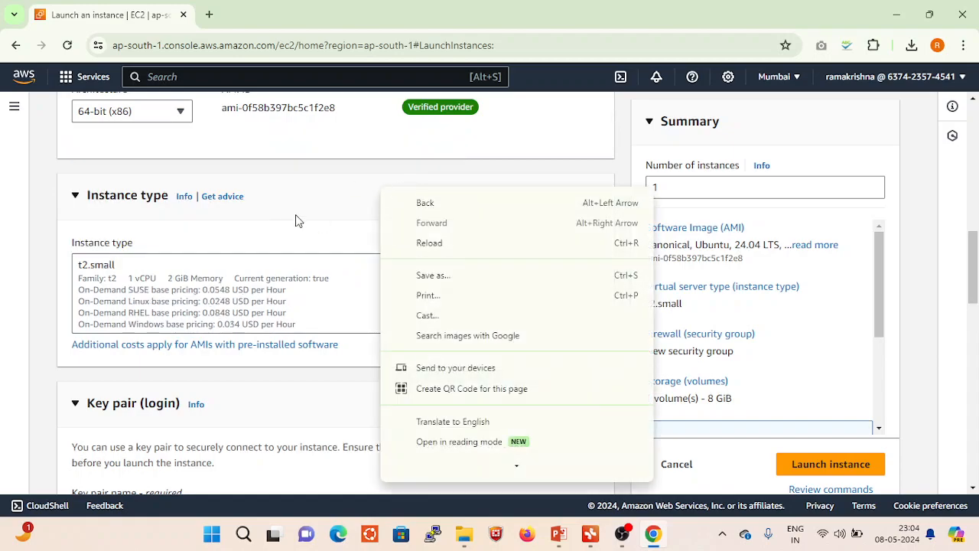
{"action": "left_click", "coordinate": [344, 230]}
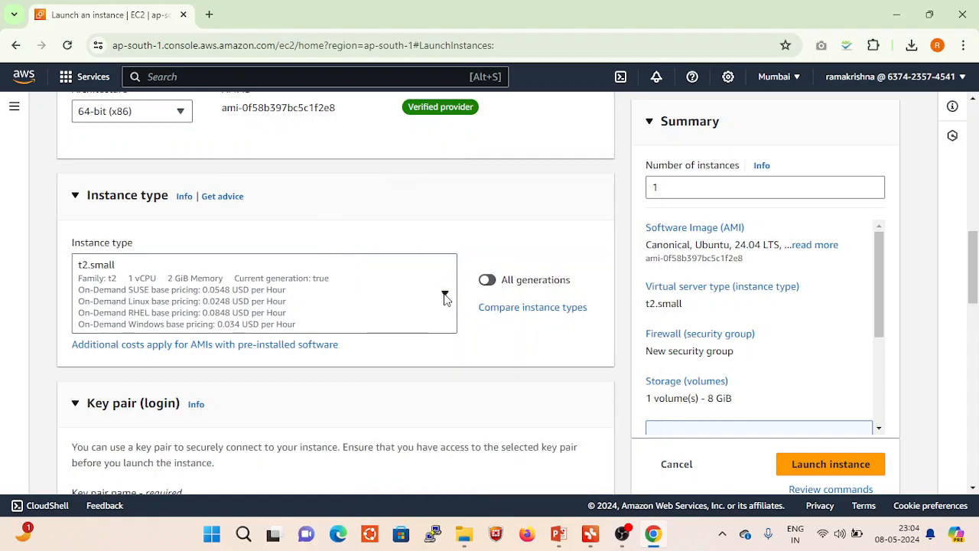
{"action": "left_click", "coordinate": [444, 297]}
{"action": "scroll", "coordinate": [357, 227], "scroll_direction": "down", "scroll_amount": 1}
{"action": "scroll", "coordinate": [356, 227], "scroll_direction": "down", "scroll_amount": 1}
{"action": "left_click", "coordinate": [350, 222]}
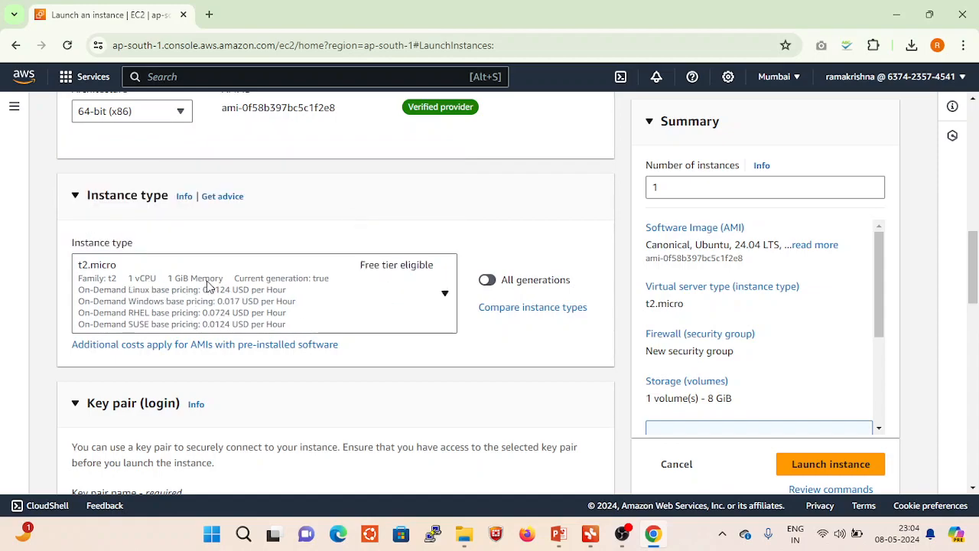
- Try the t2.medium instance type and return to the free tier eligible t2.micro
{"action": "left_click", "coordinate": [445, 297]}
{"action": "scroll", "coordinate": [345, 224], "scroll_direction": "down", "scroll_amount": 1}
{"action": "scroll", "coordinate": [345, 223], "scroll_direction": "down", "scroll_amount": 3}
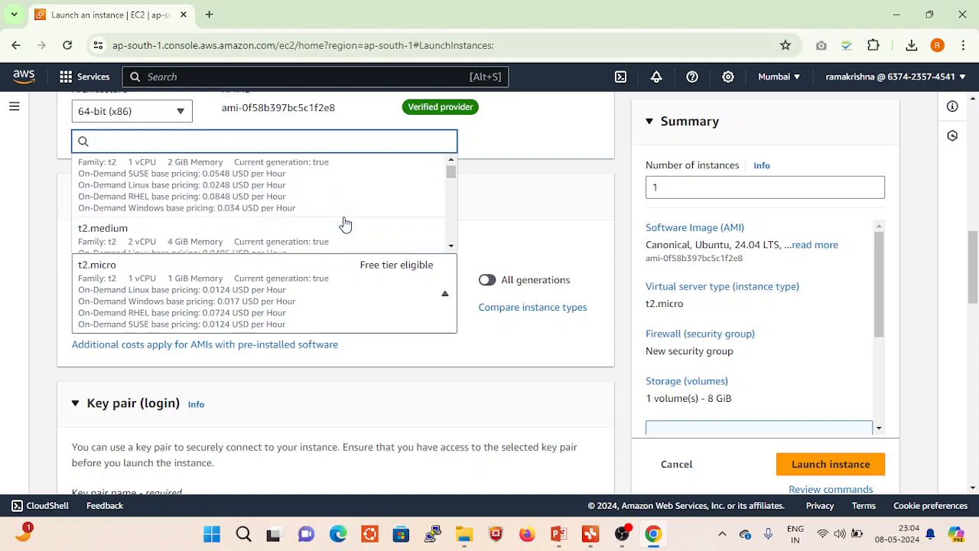
{"action": "left_click", "coordinate": [345, 224]}
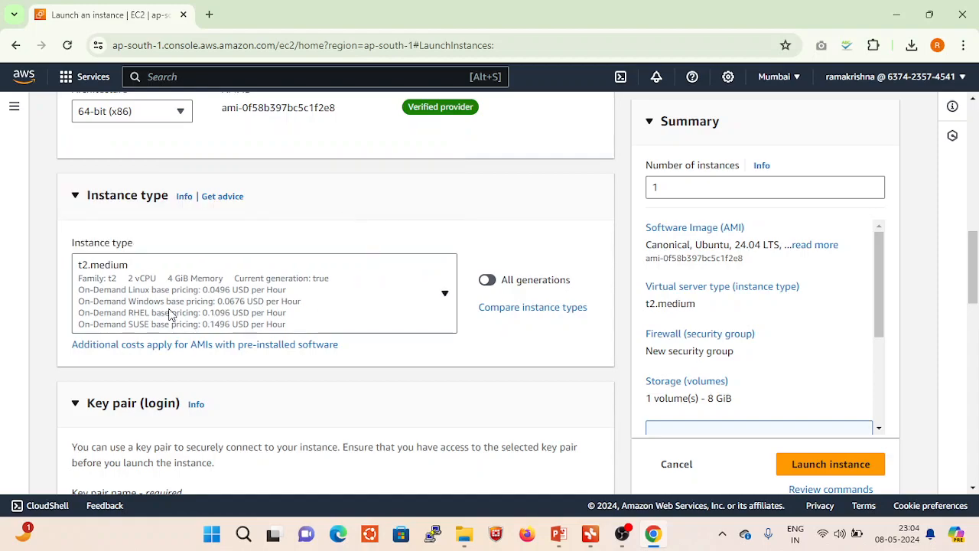
{"action": "left_click", "coordinate": [445, 293]}
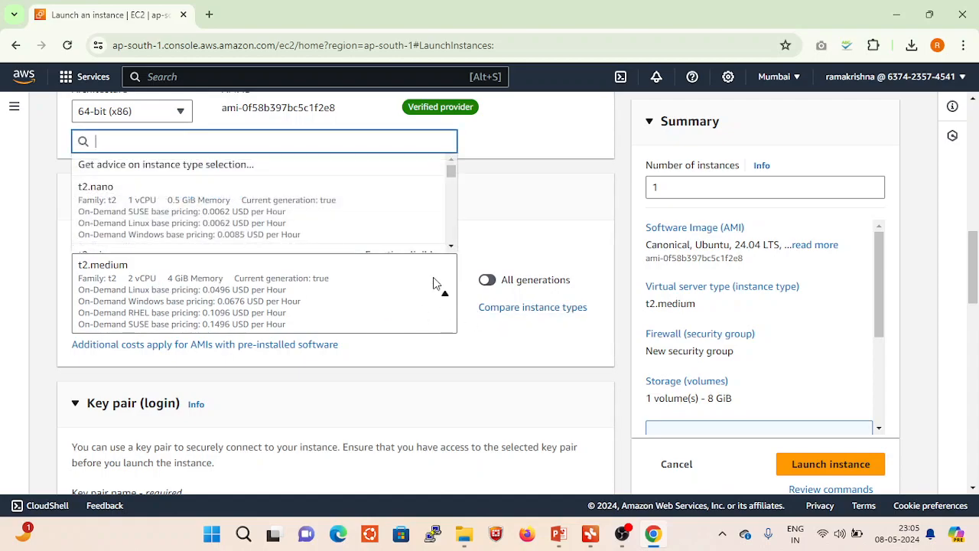
{"action": "scroll", "coordinate": [378, 210], "scroll_direction": "down", "scroll_amount": 2}
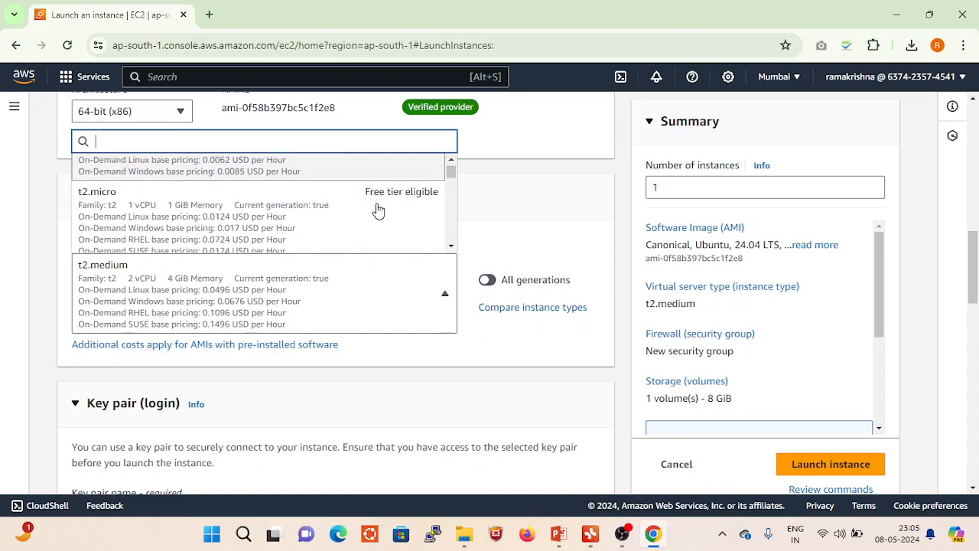
{"action": "left_click", "coordinate": [275, 217]}
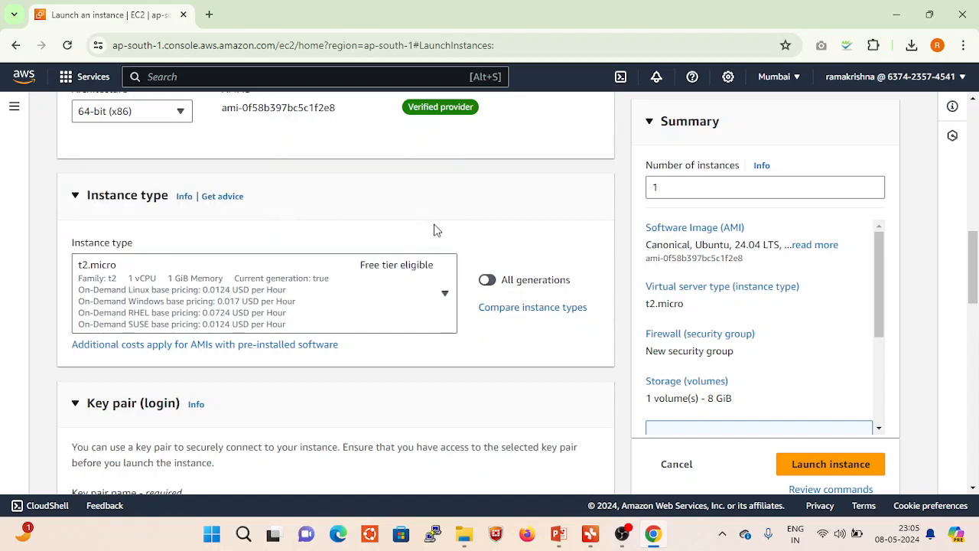
- Check which existing key pair options can be selected for logging in to the instance
{"action": "scroll", "coordinate": [433, 228], "scroll_direction": "down", "scroll_amount": 2}
{"action": "scroll", "coordinate": [435, 228], "scroll_direction": "down", "scroll_amount": 2}
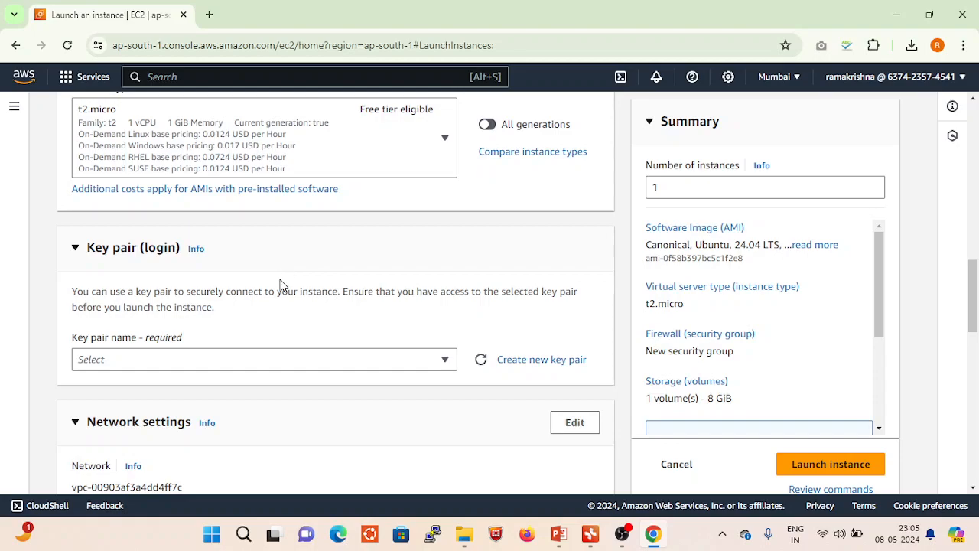
{"action": "scroll", "coordinate": [368, 314], "scroll_direction": "down", "scroll_amount": 1}
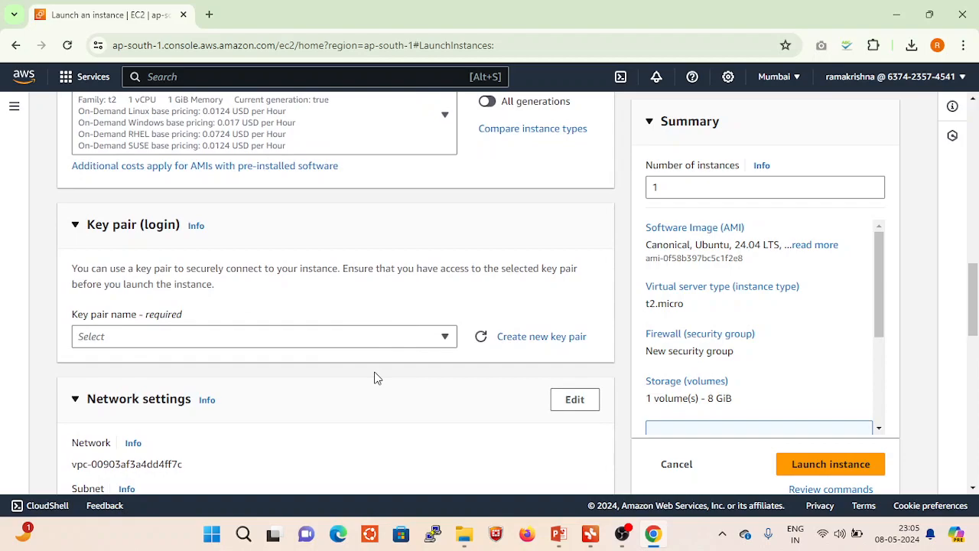
{"action": "left_click", "coordinate": [443, 338]}
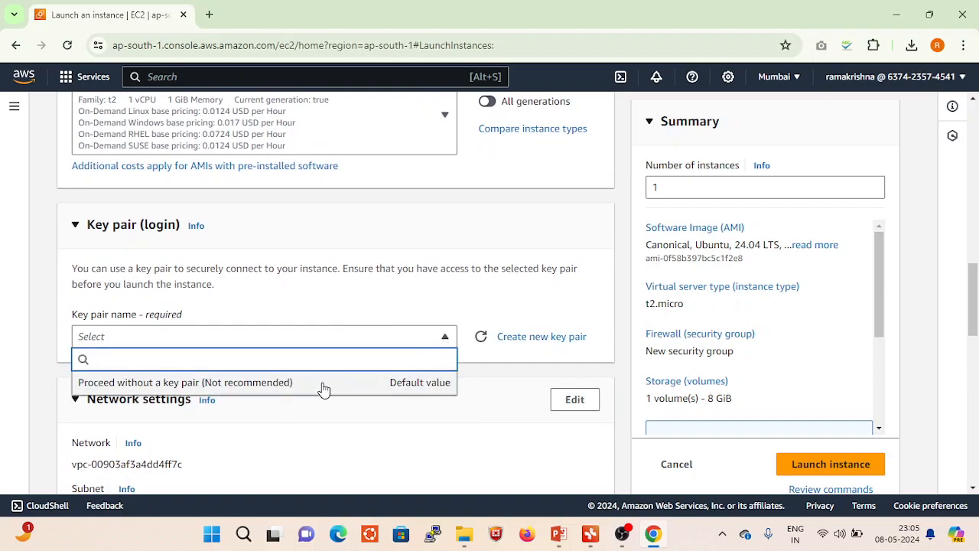
{"action": "scroll", "coordinate": [324, 390], "scroll_direction": "down", "scroll_amount": 1}
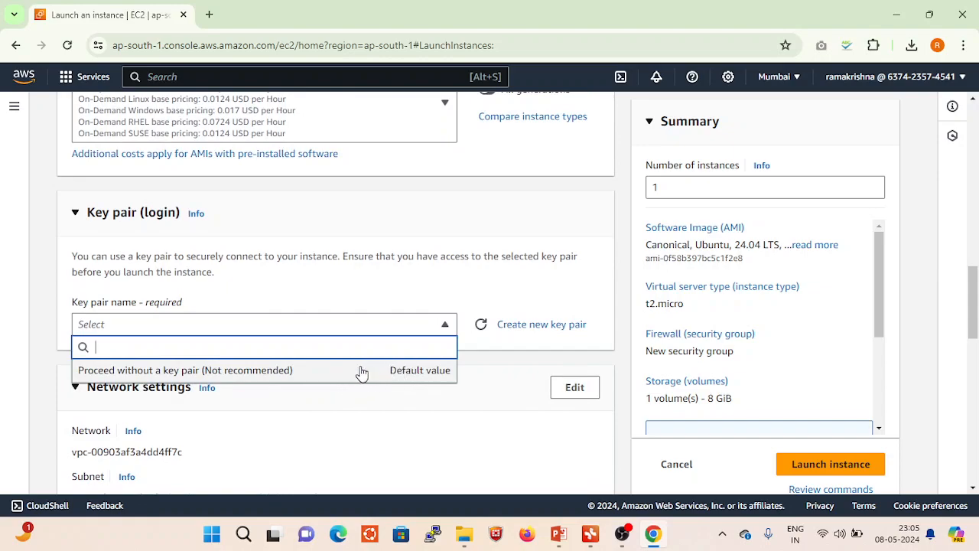
{"action": "left_click", "coordinate": [517, 356]}
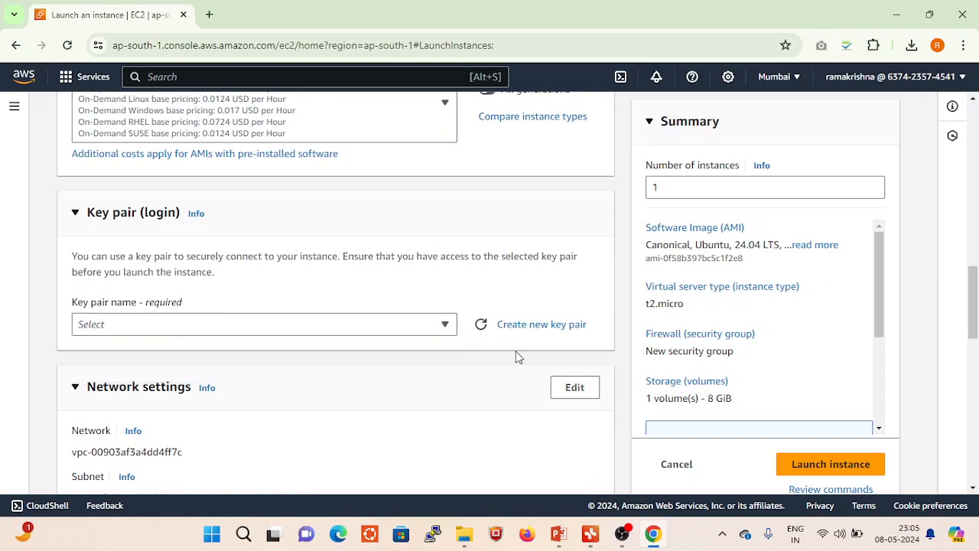
- Create a new key pair named demo123 with the RSA type and the .pem private key format
{"action": "left_click", "coordinate": [546, 326]}
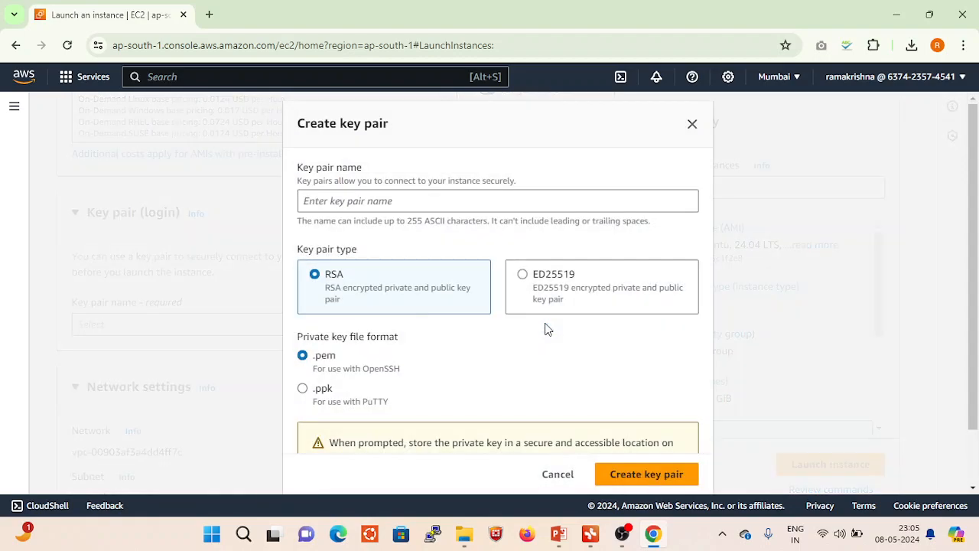
{"action": "left_click", "coordinate": [409, 201]}
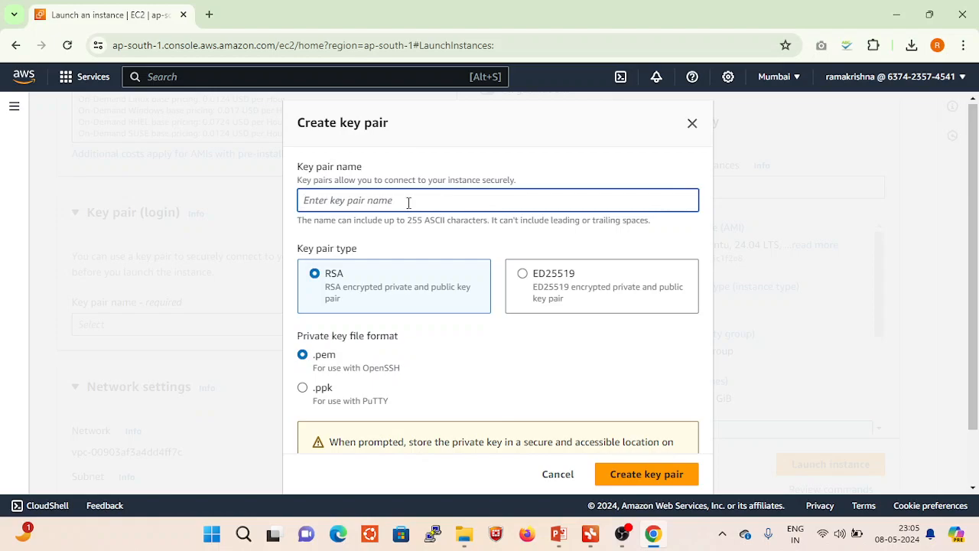
{"action": "type", "text": "D"}
{"action": "key", "text": "BackSpace"}
{"action": "type", "text": "demo123"}
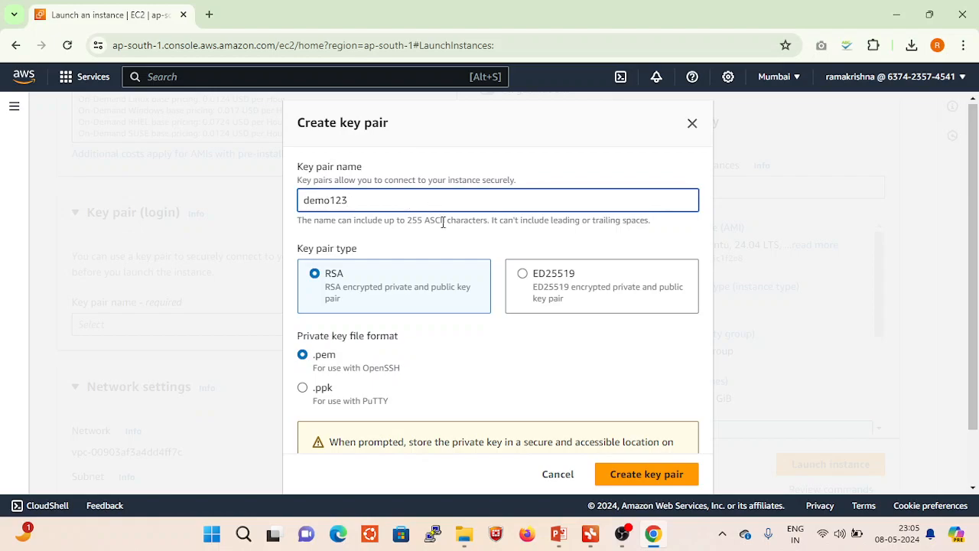
{"action": "scroll", "coordinate": [405, 213], "scroll_direction": "down", "scroll_amount": 1}
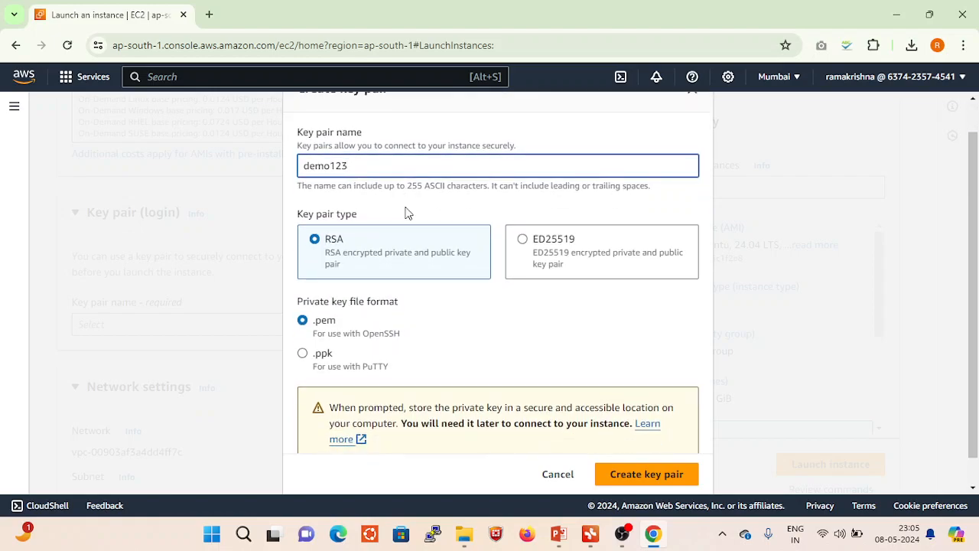
{"action": "scroll", "coordinate": [406, 212], "scroll_direction": "down", "scroll_amount": 1}
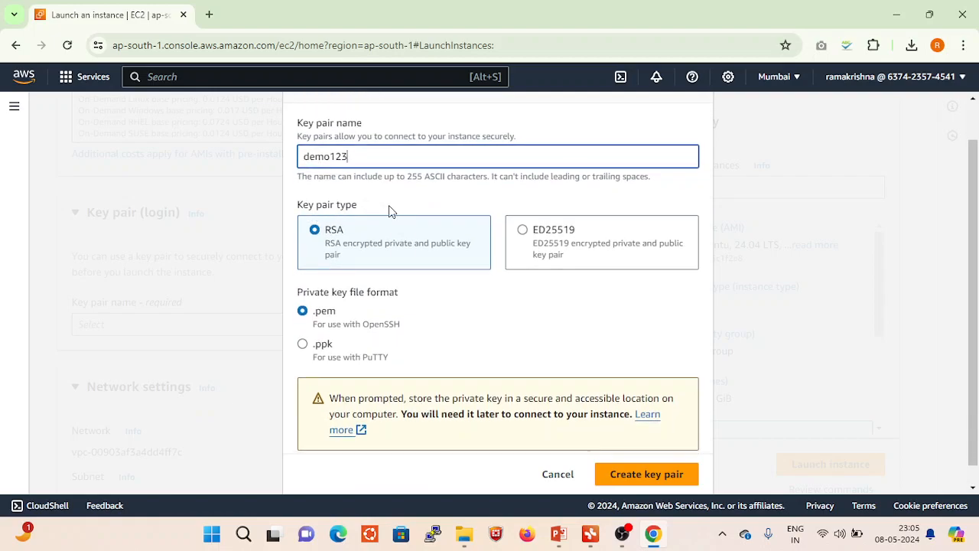
{"action": "scroll", "coordinate": [502, 310], "scroll_direction": "down", "scroll_amount": 1}
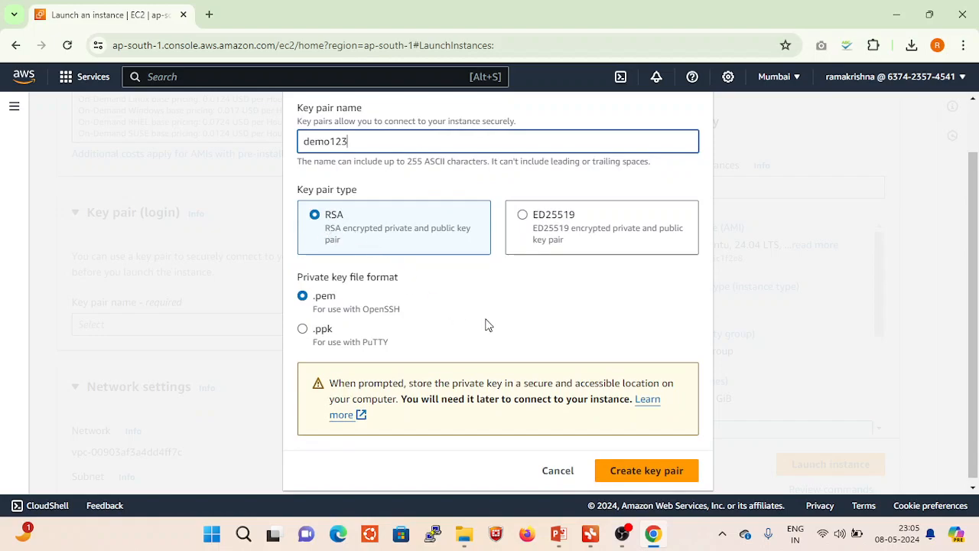
{"action": "scroll", "coordinate": [485, 325], "scroll_direction": "down", "scroll_amount": 1}
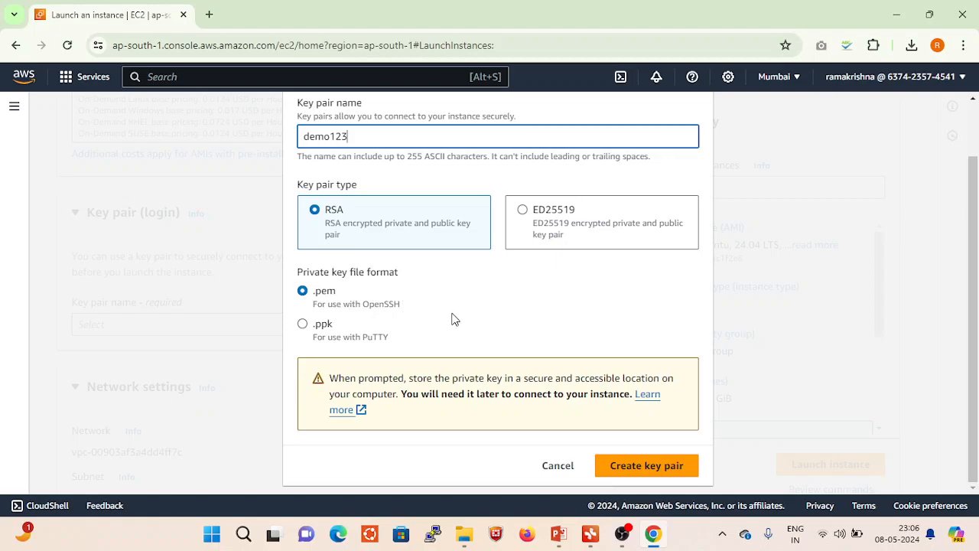
{"action": "left_click", "coordinate": [656, 468]}
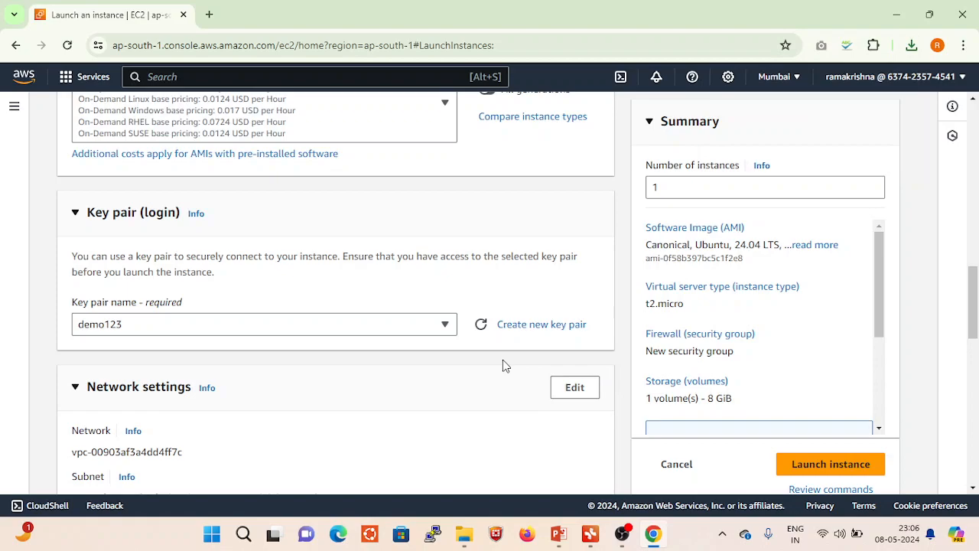
- Review the network settings, including subnet, public IP assignment, security group and the SSH, HTTPS and HTTP traffic rules
{"action": "scroll", "coordinate": [503, 361], "scroll_direction": "down", "scroll_amount": 1}
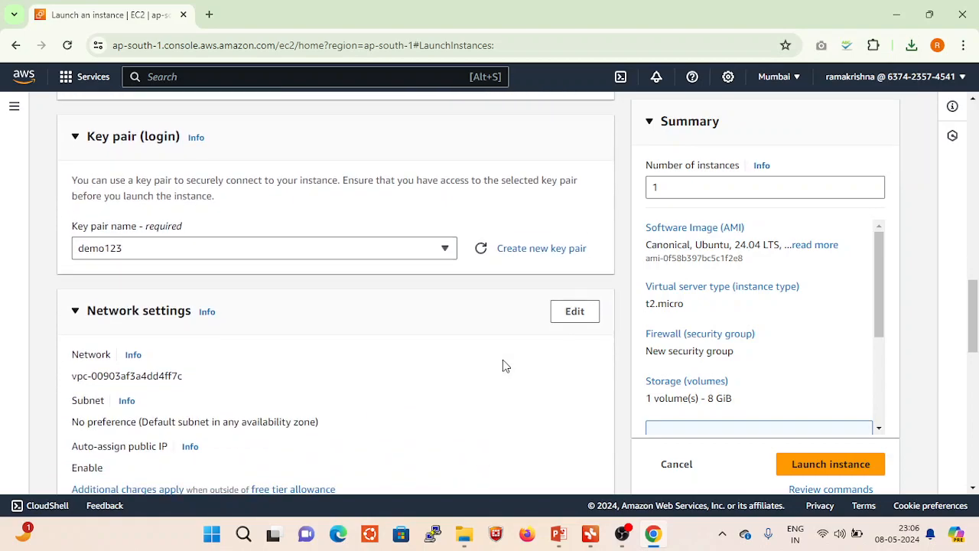
{"action": "scroll", "coordinate": [503, 365], "scroll_direction": "down", "scroll_amount": 2}
{"action": "scroll", "coordinate": [503, 365], "scroll_direction": "down", "scroll_amount": 1}
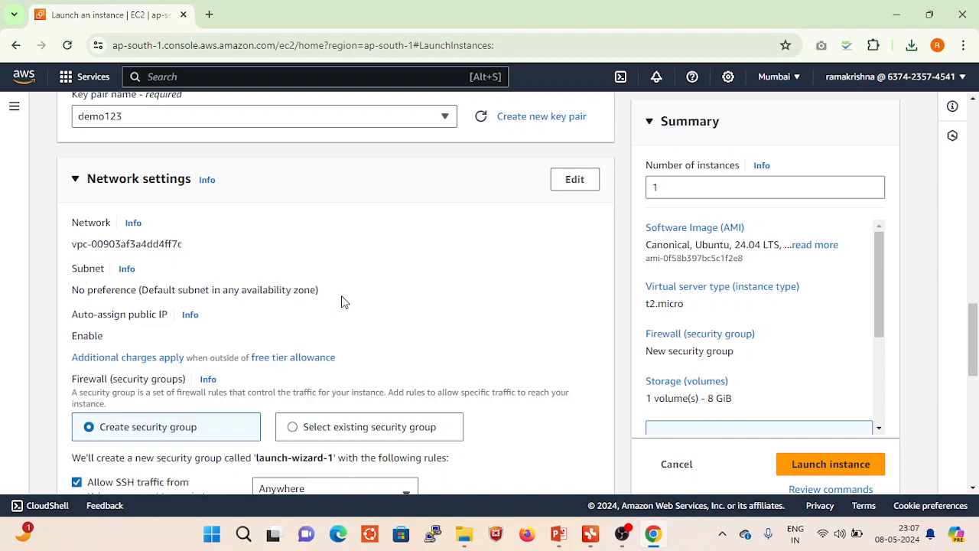
{"action": "scroll", "coordinate": [344, 302], "scroll_direction": "down", "scroll_amount": 1}
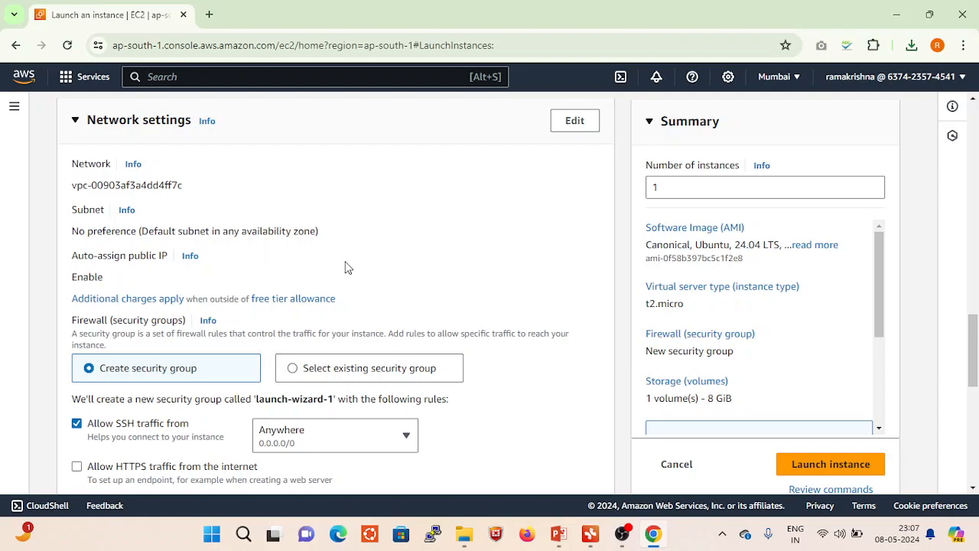
{"action": "scroll", "coordinate": [345, 264], "scroll_direction": "down", "scroll_amount": 1}
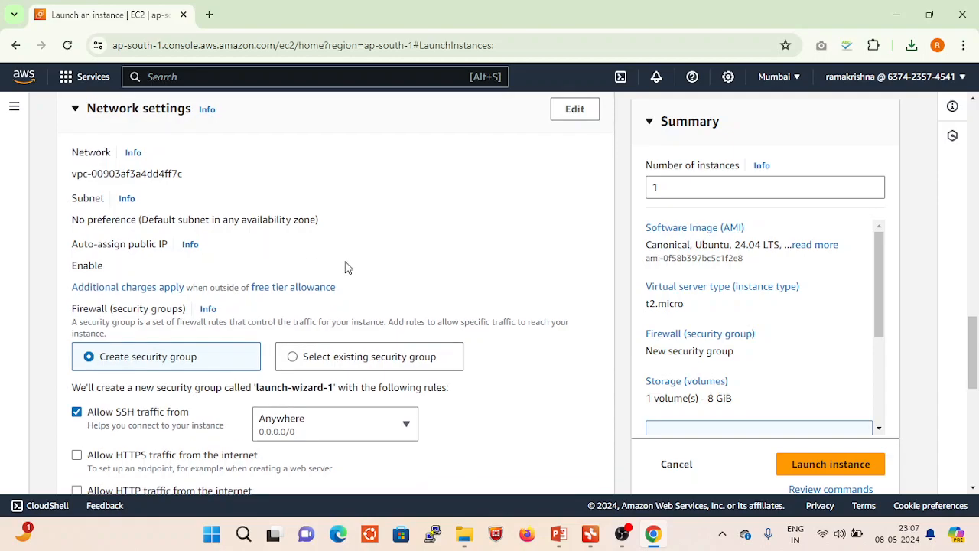
{"action": "scroll", "coordinate": [441, 267], "scroll_direction": "down", "scroll_amount": 2}
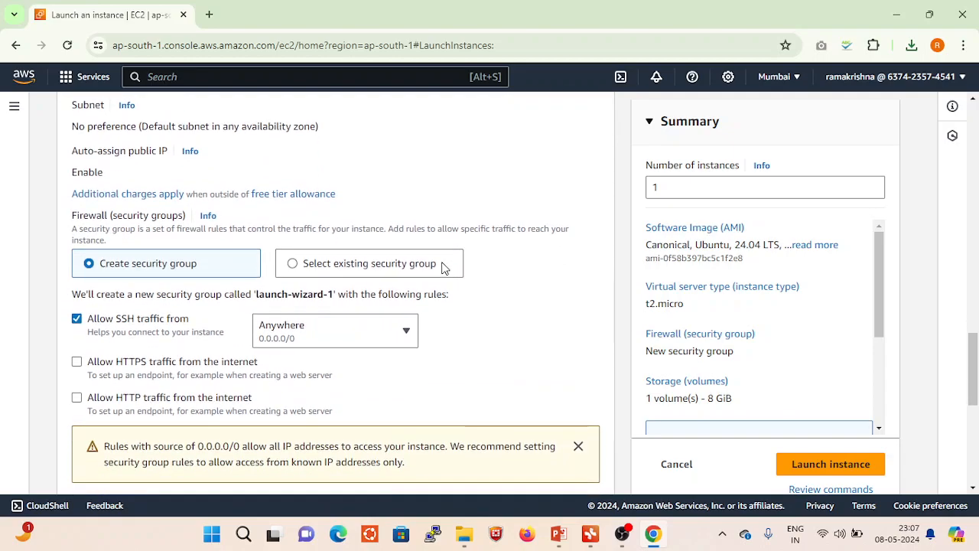
{"action": "scroll", "coordinate": [444, 267], "scroll_direction": "down", "scroll_amount": 1}
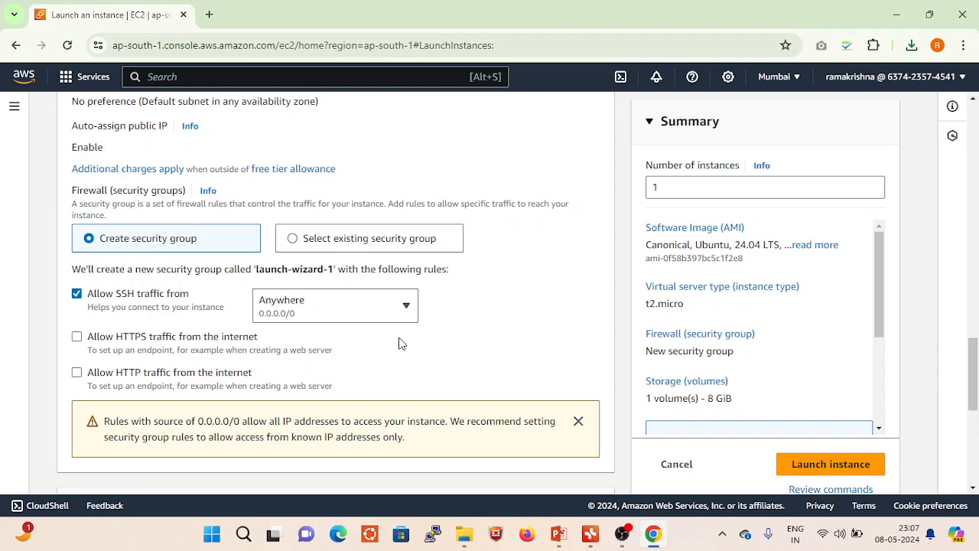
- Check the source options available for the allowed SSH traffic, keeping Anywhere
{"action": "scroll", "coordinate": [399, 342], "scroll_direction": "down", "scroll_amount": 1}
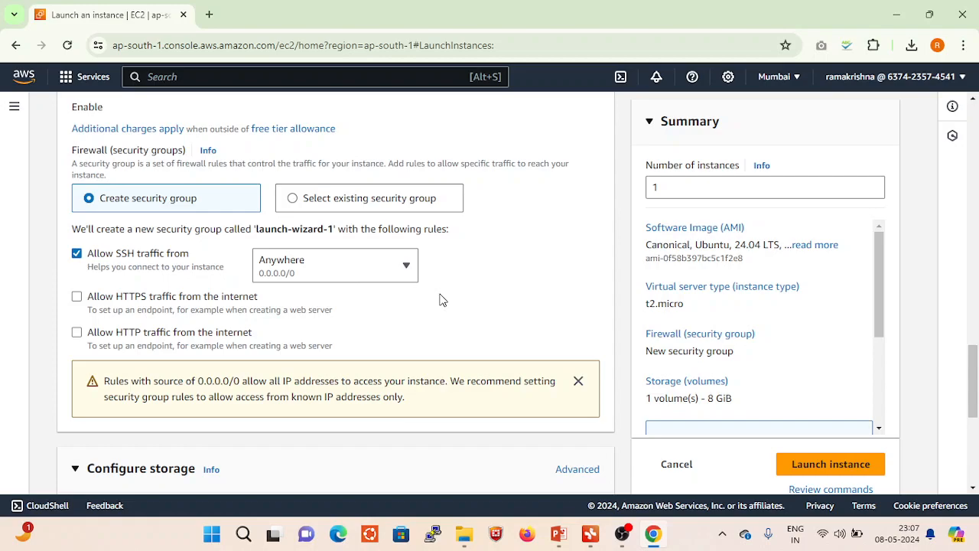
{"action": "left_click", "coordinate": [408, 266]}
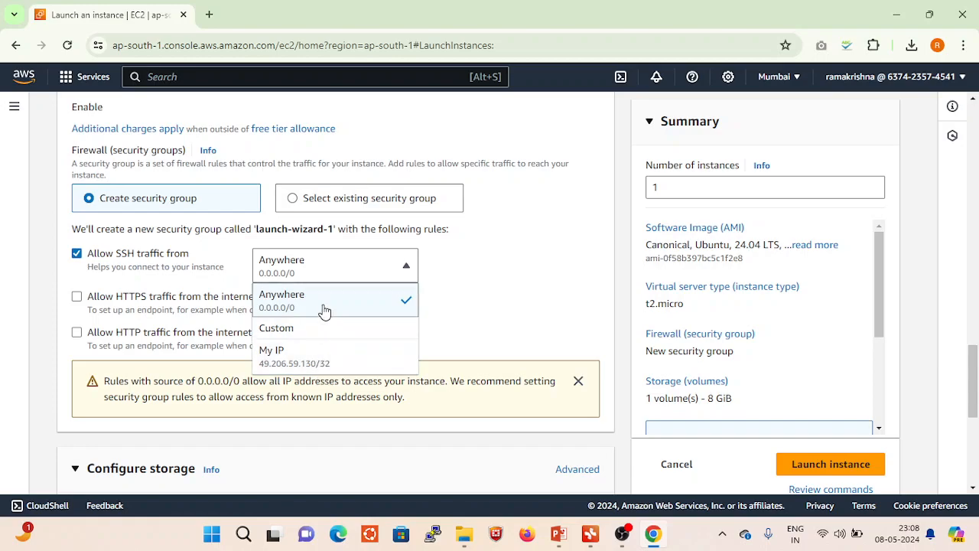
{"action": "left_click", "coordinate": [504, 280]}
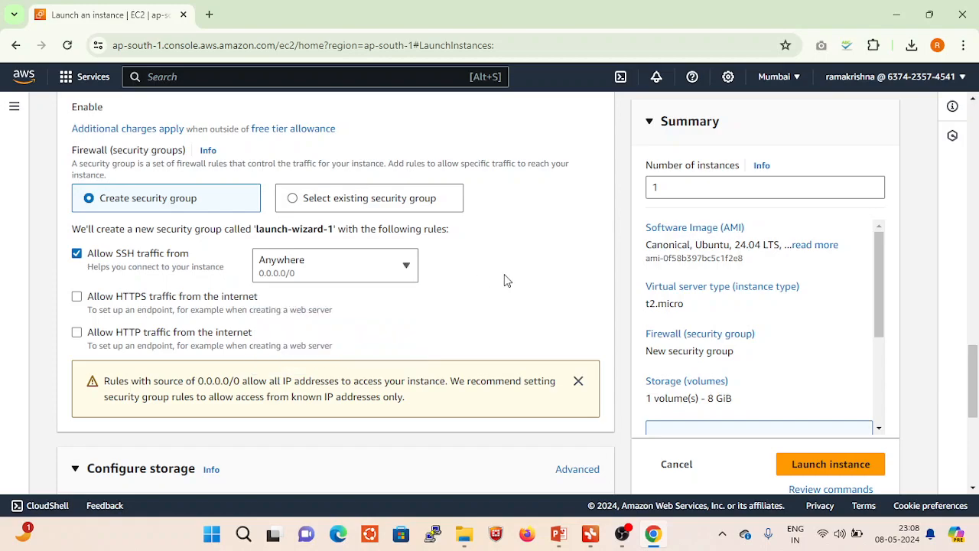
- Try adding a second EBS volume in the storage configuration and remove it again
{"action": "scroll", "coordinate": [504, 280], "scroll_direction": "down", "scroll_amount": 3}
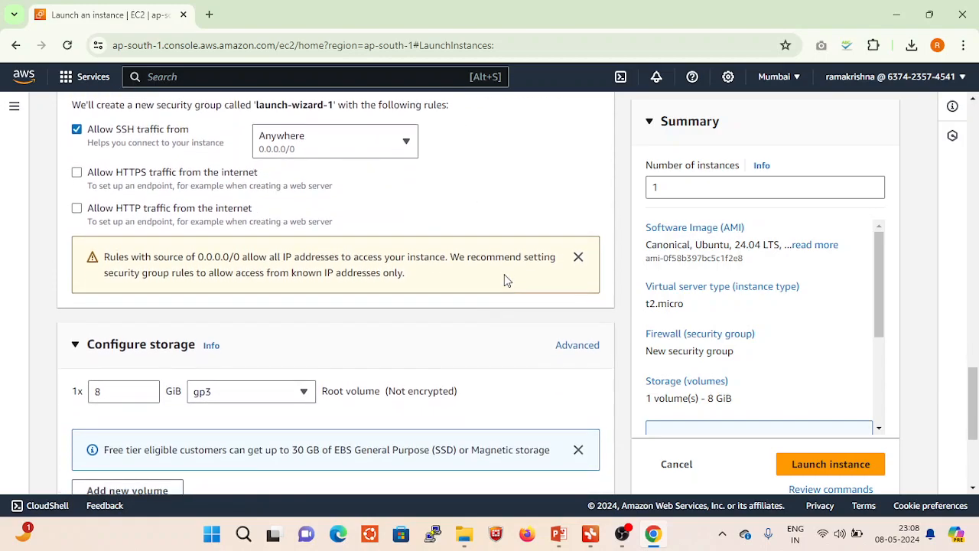
{"action": "scroll", "coordinate": [504, 280], "scroll_direction": "down", "scroll_amount": 1}
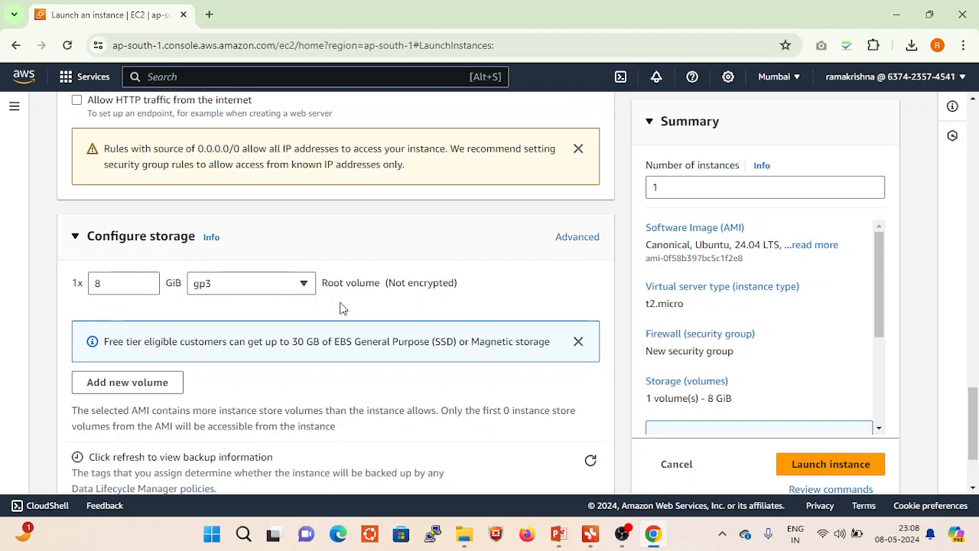
{"action": "scroll", "coordinate": [342, 307], "scroll_direction": "down", "scroll_amount": 2}
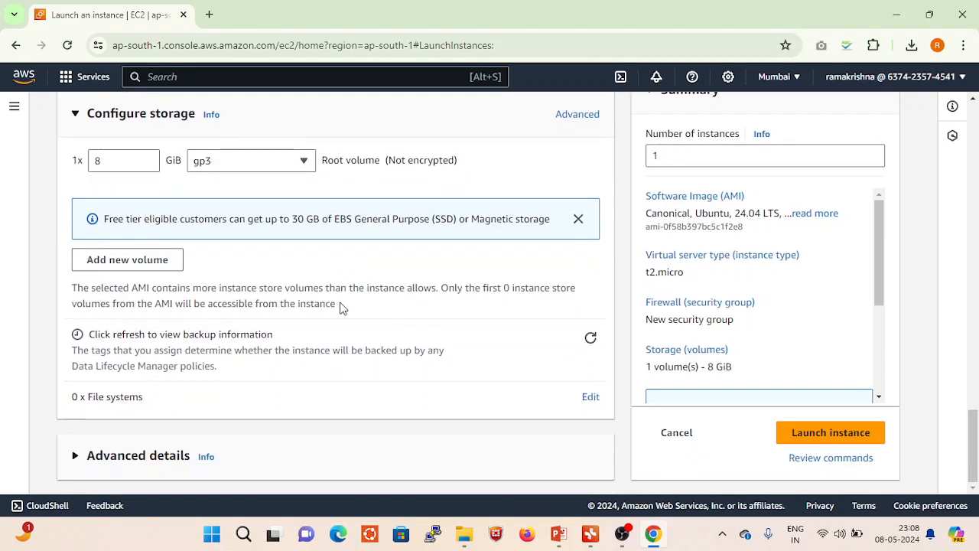
{"action": "left_click", "coordinate": [146, 261]}
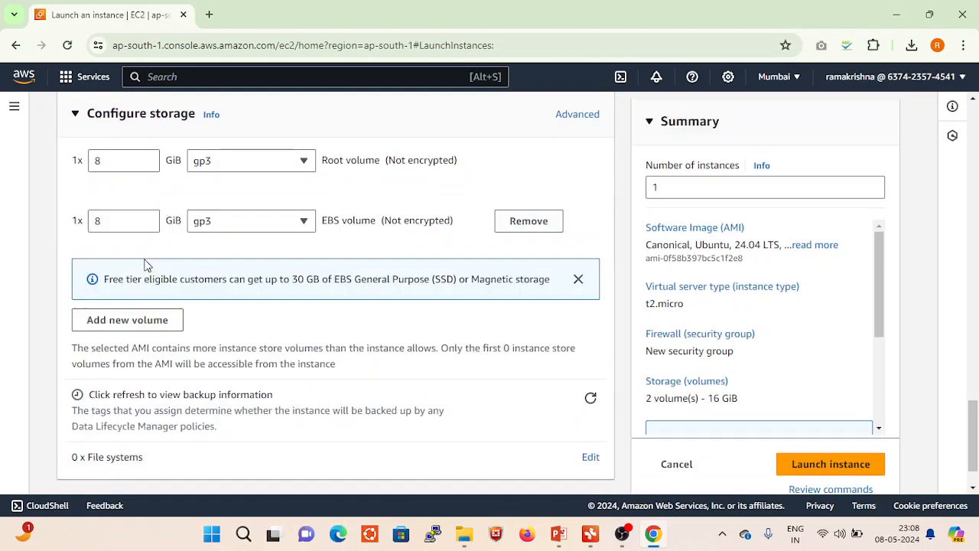
{"action": "left_click", "coordinate": [120, 221]}
{"action": "left_click", "coordinate": [530, 222]}
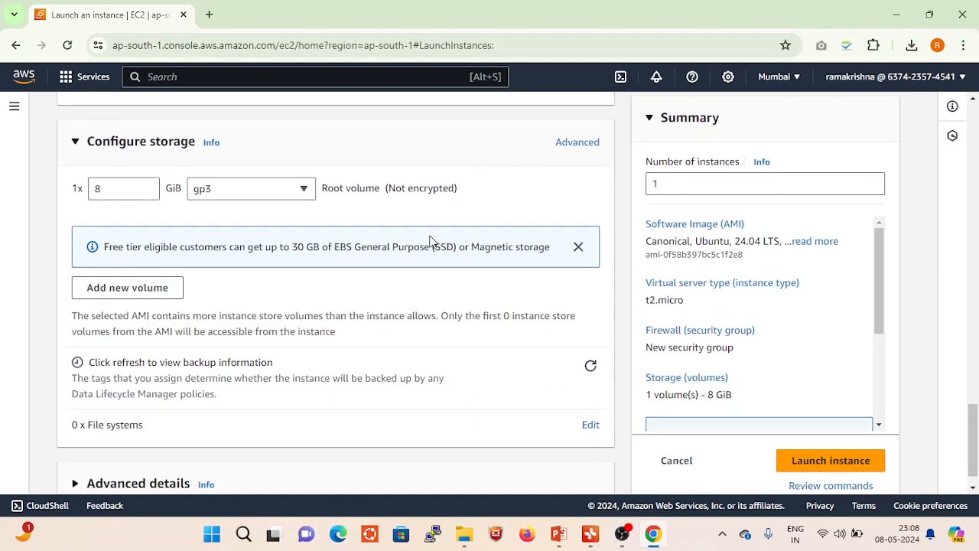
- Launch the configured instance and open the list of all instances
{"action": "scroll", "coordinate": [552, 371], "scroll_direction": "down", "scroll_amount": 1}
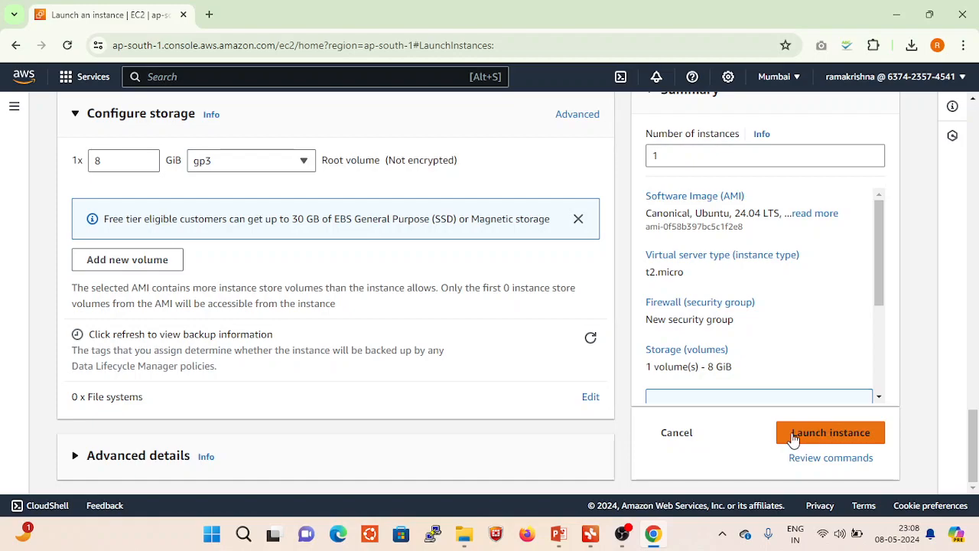
{"action": "left_click", "coordinate": [832, 433]}
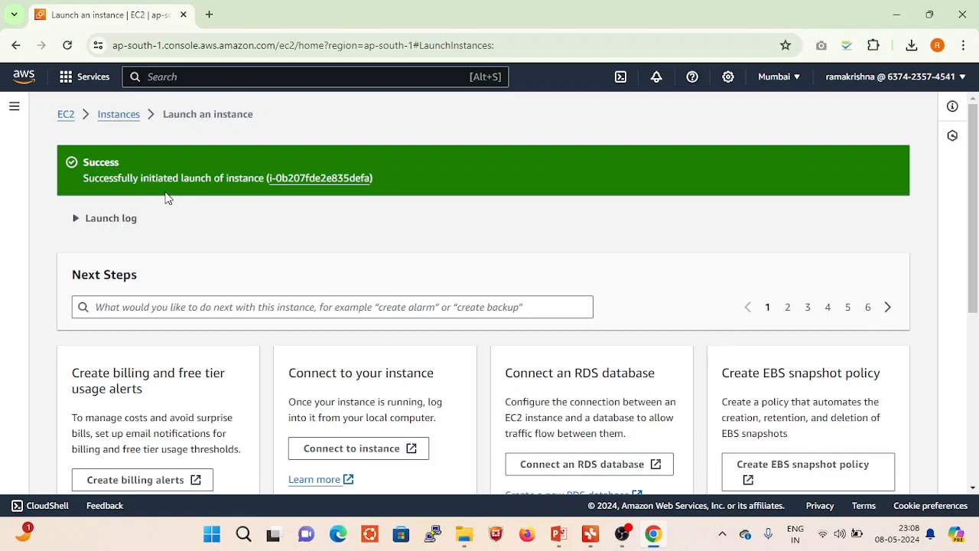
{"action": "scroll", "coordinate": [463, 270], "scroll_direction": "down", "scroll_amount": 3}
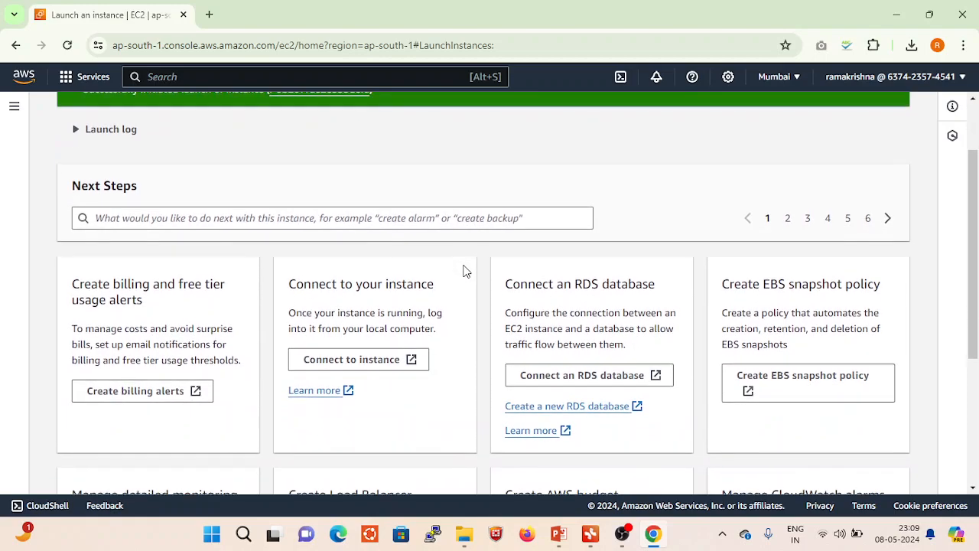
{"action": "scroll", "coordinate": [463, 271], "scroll_direction": "down", "scroll_amount": 1}
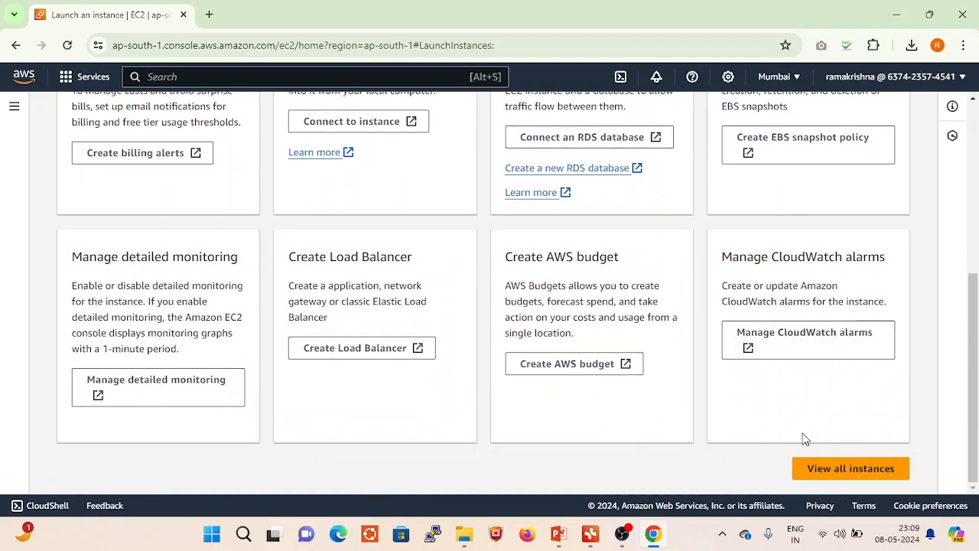
{"action": "left_click", "coordinate": [855, 470]}
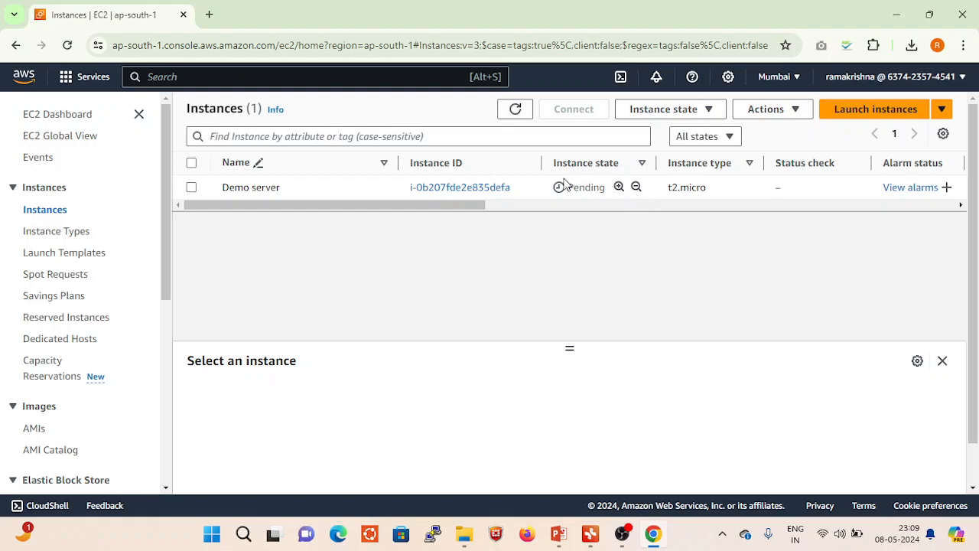
- Refresh the instances list to update the state of Demo server
{"action": "double_click", "coordinate": [576, 111]}
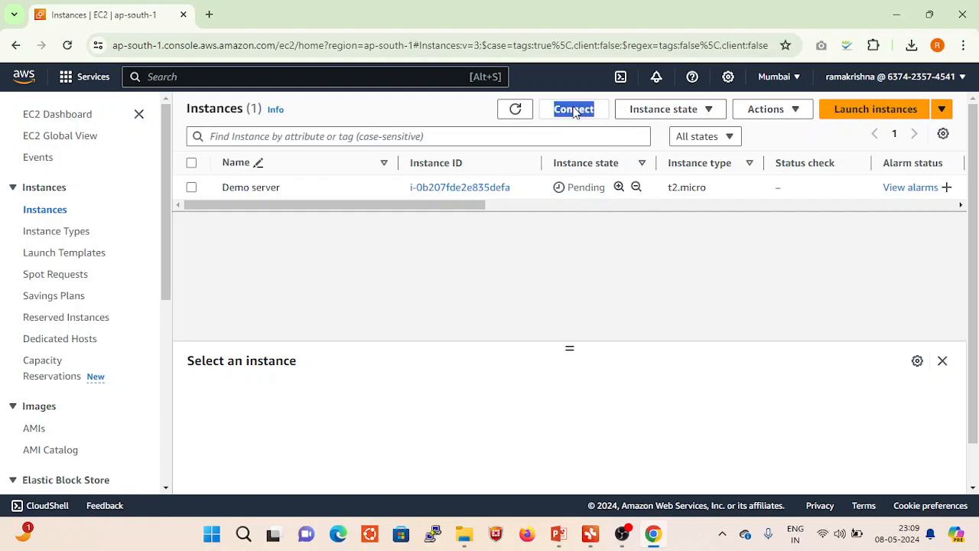
{"action": "left_click", "coordinate": [636, 273]}
{"action": "left_click", "coordinate": [517, 109]}
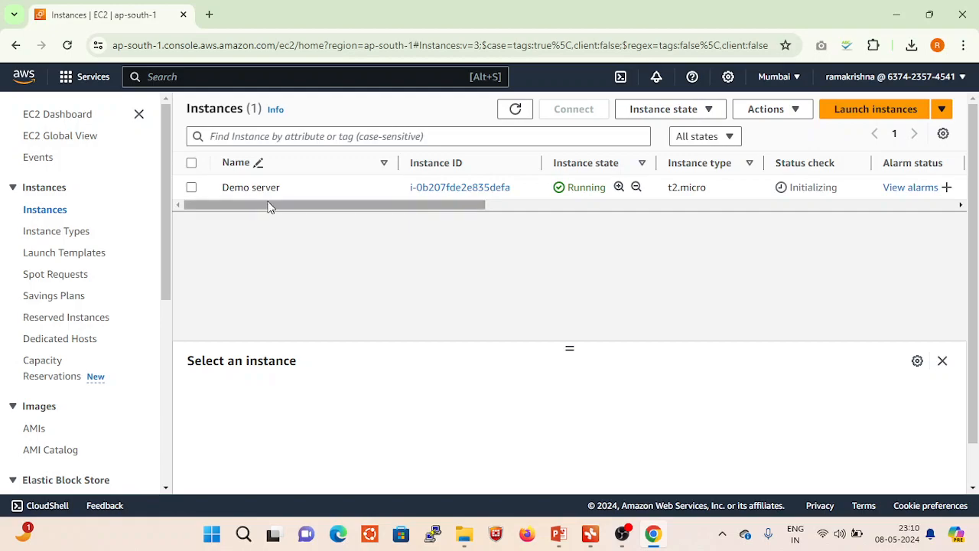
- Switch to PowerPoint, review the slides on launching an EC2 instance and the 3 ways to SSH, and return to Chrome
{"action": "left_click", "coordinate": [558, 533]}
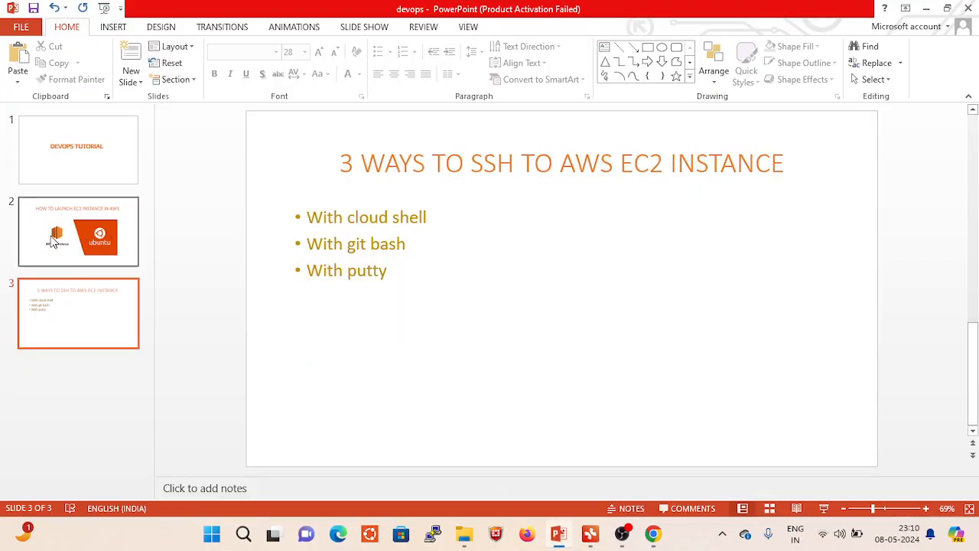
{"action": "left_click", "coordinate": [78, 237]}
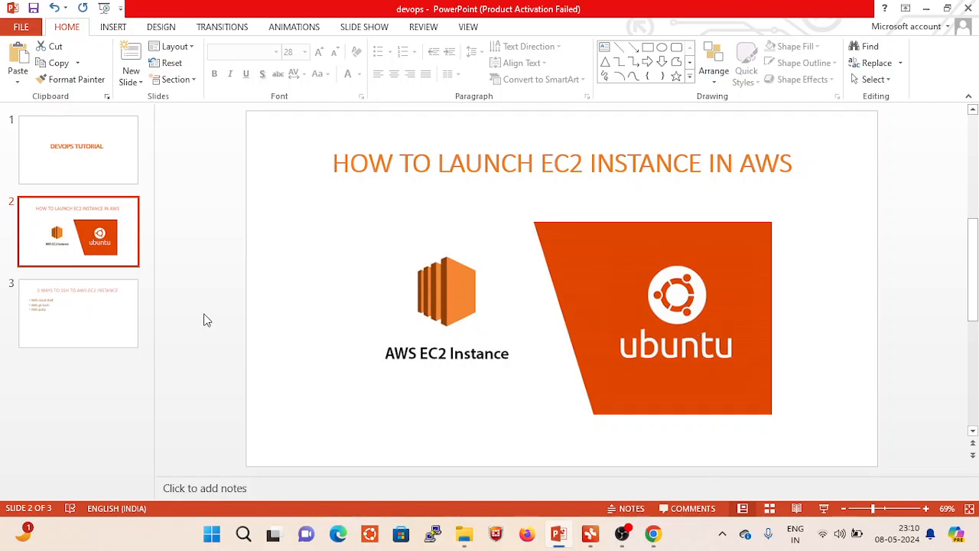
{"action": "left_click", "coordinate": [105, 312]}
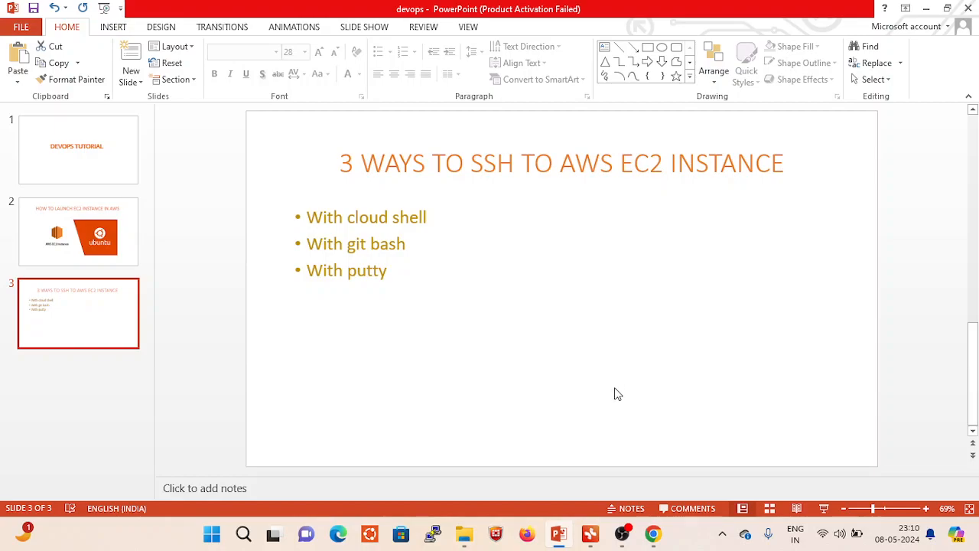
{"action": "mouse_move", "coordinate": [657, 540]}
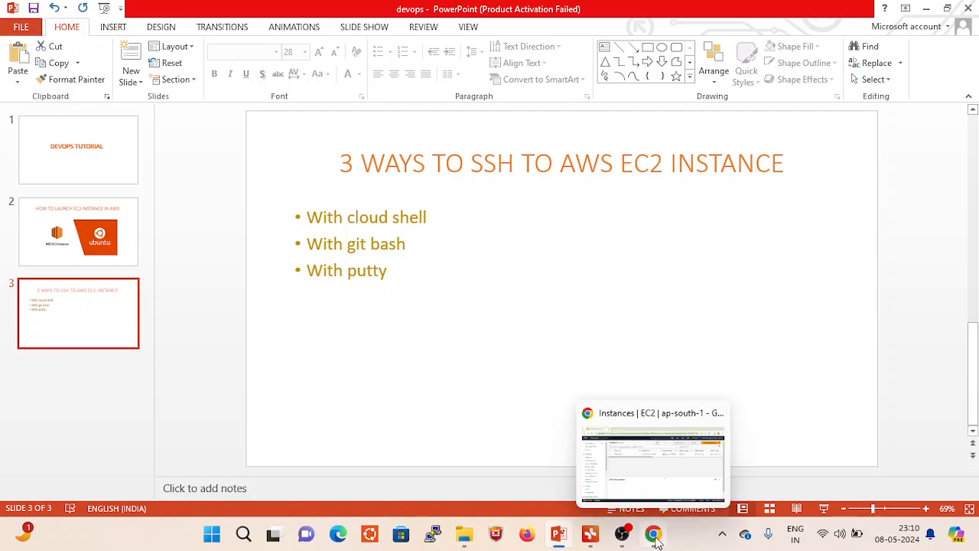
{"action": "left_click", "coordinate": [654, 537]}
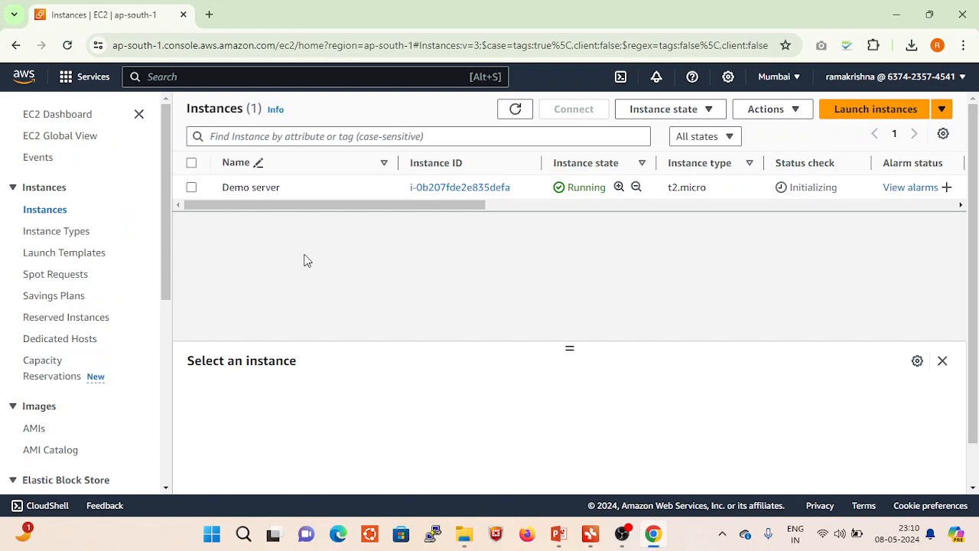
- Select the Demo server instance and open CloudShell in its own browser tab, dismissing the welcome message
{"action": "left_click", "coordinate": [191, 188]}
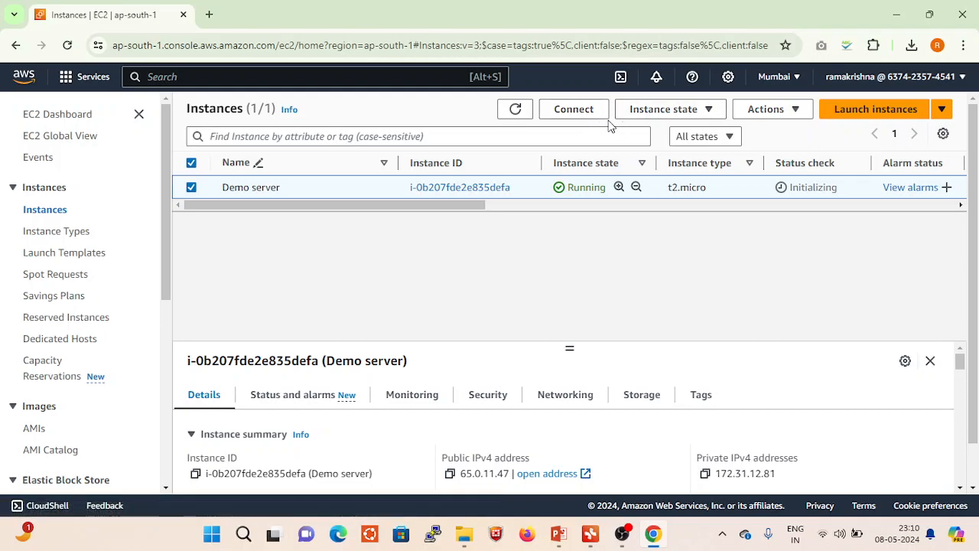
{"action": "left_click", "coordinate": [621, 80]}
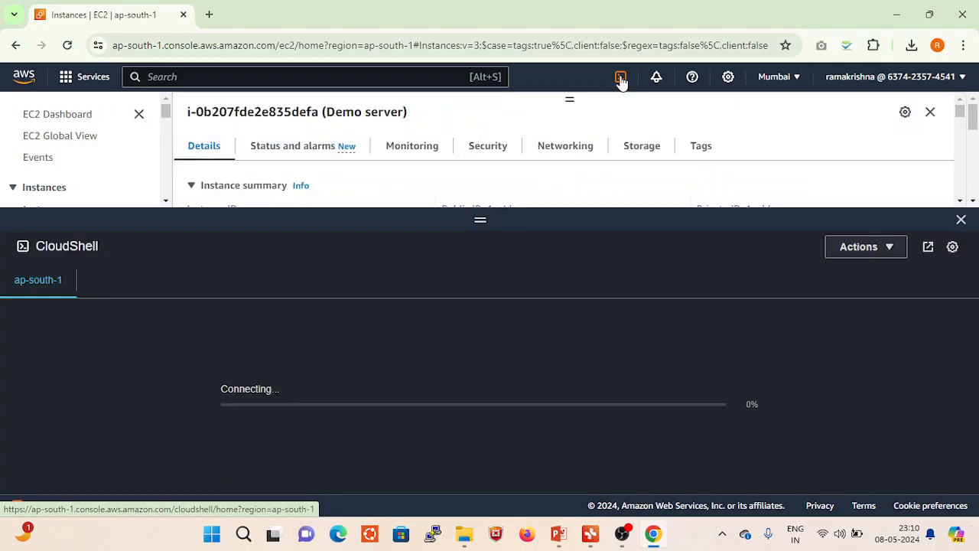
{"action": "left_click", "coordinate": [929, 248]}
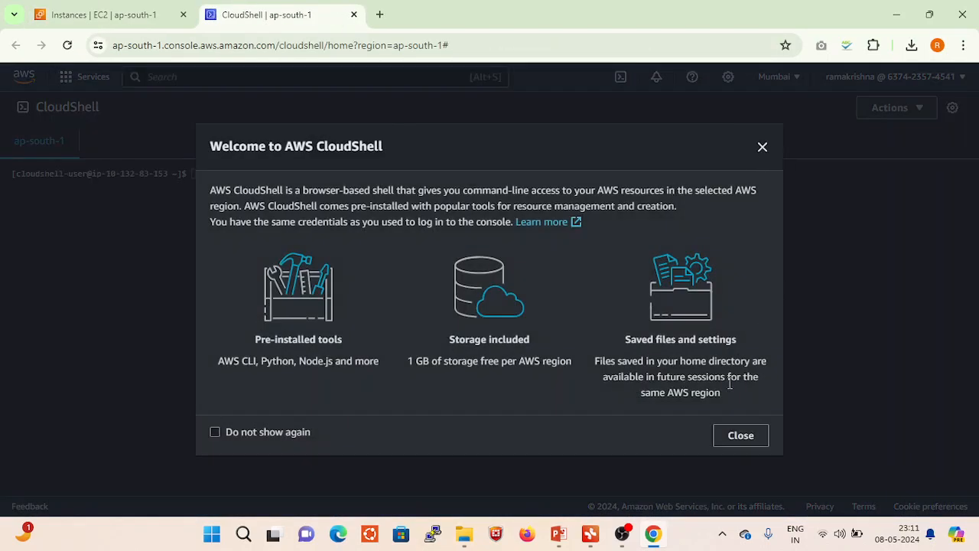
{"action": "left_click", "coordinate": [731, 442]}
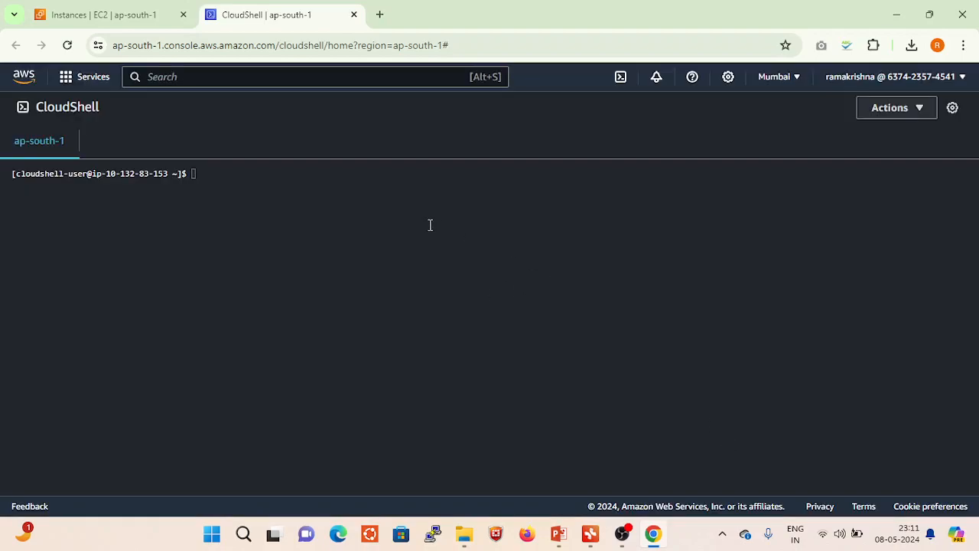
- Print the current working directory in CloudShell with pwd
{"action": "left_click", "coordinate": [219, 174]}
{"action": "left_click", "coordinate": [920, 110]}
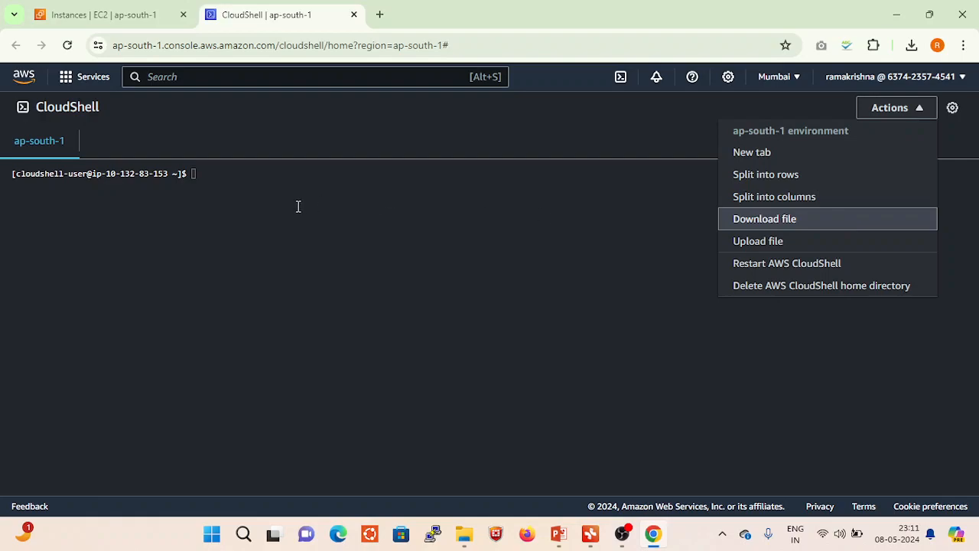
{"action": "left_click", "coordinate": [268, 184]}
{"action": "type", "text": "pwd"}
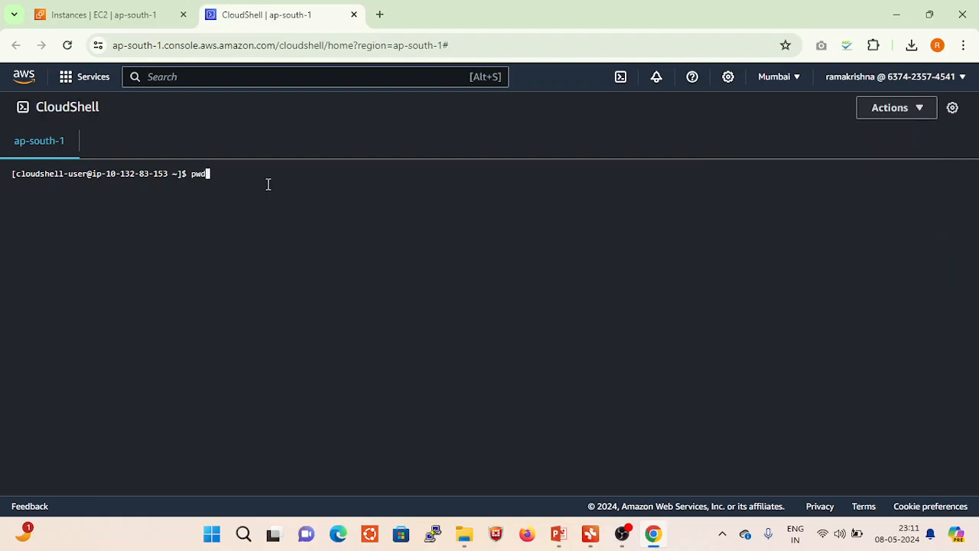
{"action": "key", "text": "Return"}
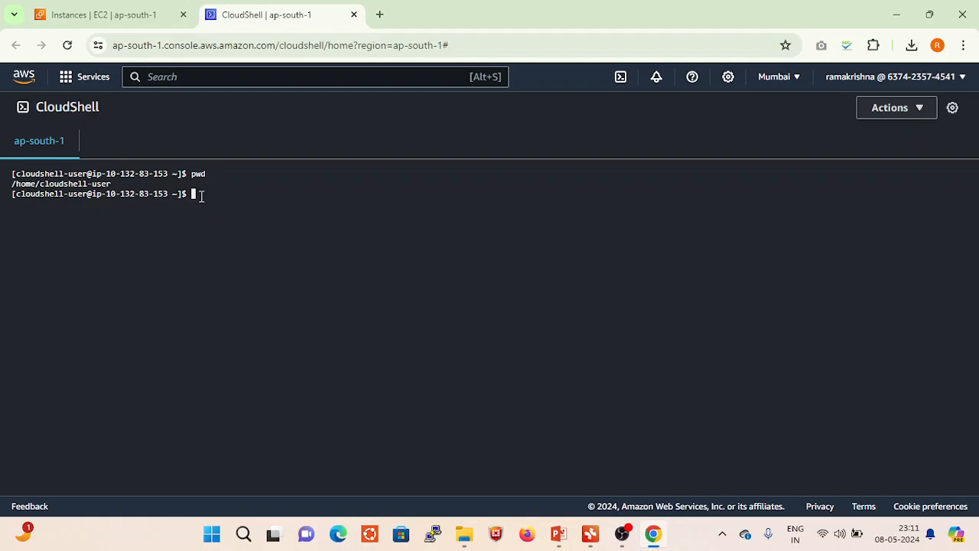
- Check the recent downloads for the key file and upload demo123.pem from the Downloads folder to CloudShell
{"action": "left_click", "coordinate": [911, 48]}
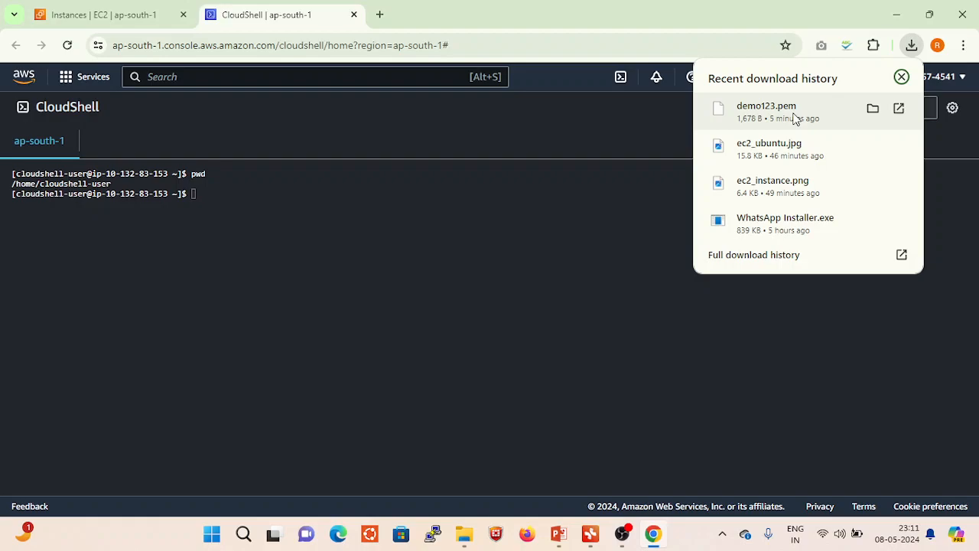
{"action": "left_click", "coordinate": [587, 227]}
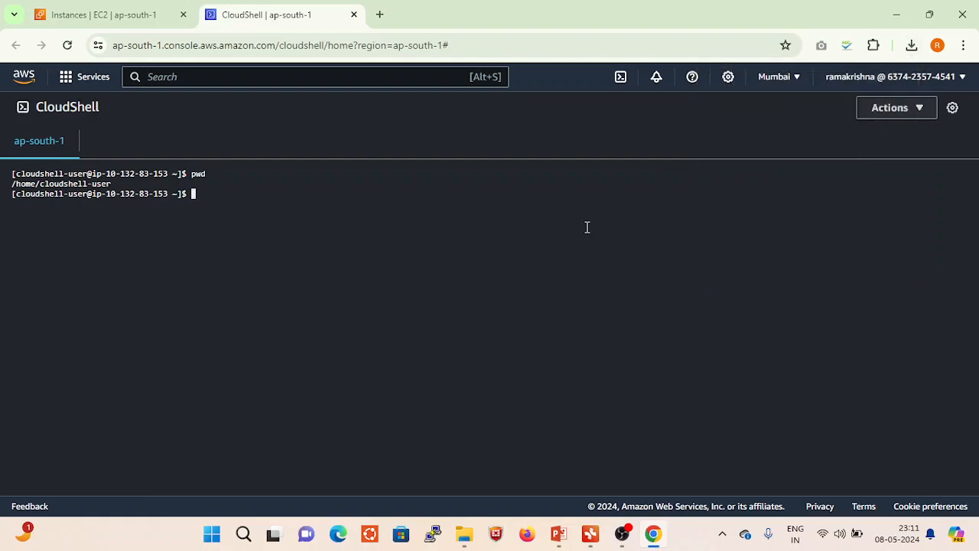
{"action": "left_click", "coordinate": [913, 115]}
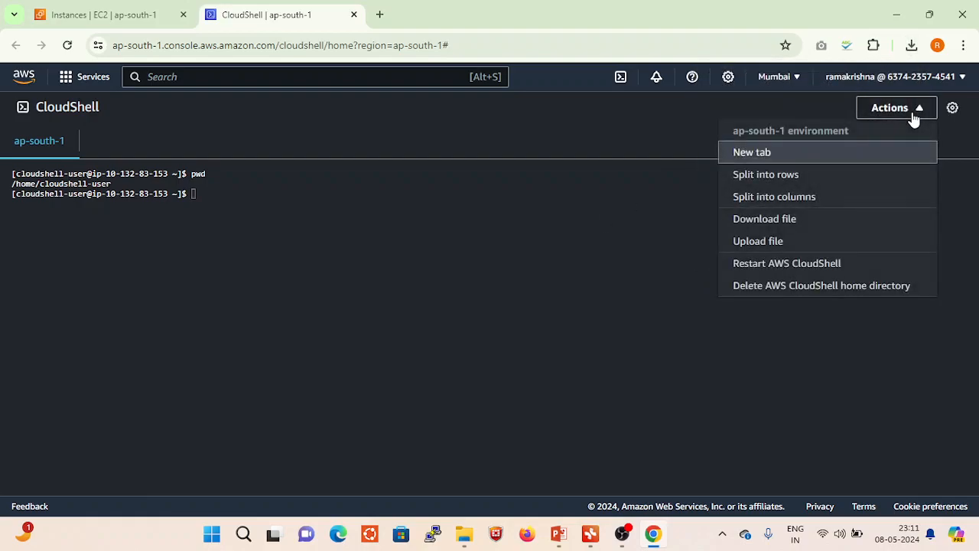
{"action": "left_click", "coordinate": [773, 242]}
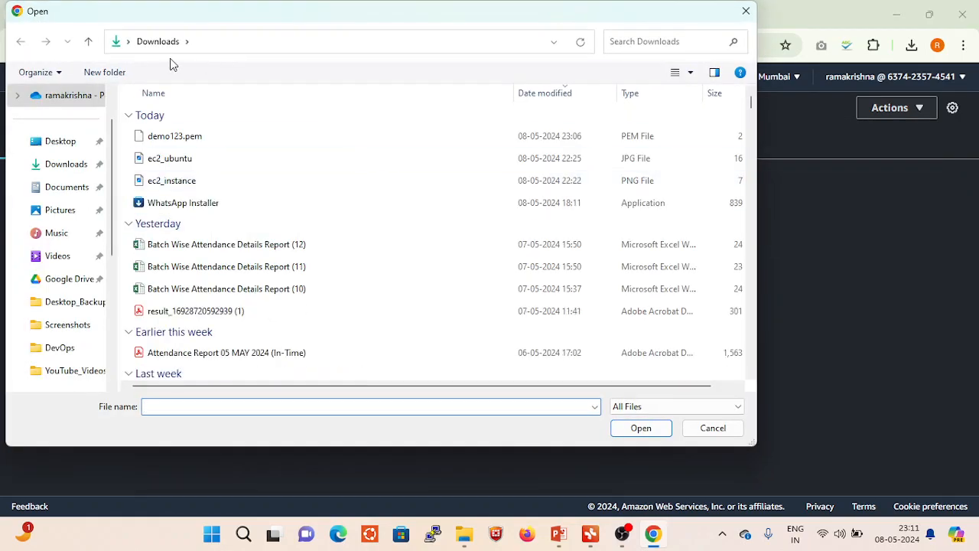
{"action": "left_click", "coordinate": [174, 138]}
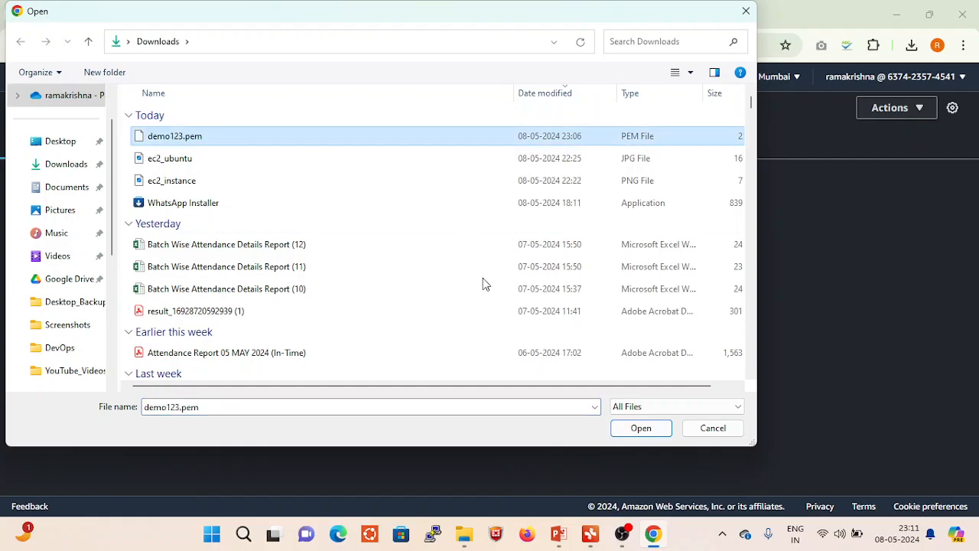
{"action": "left_click", "coordinate": [645, 431]}
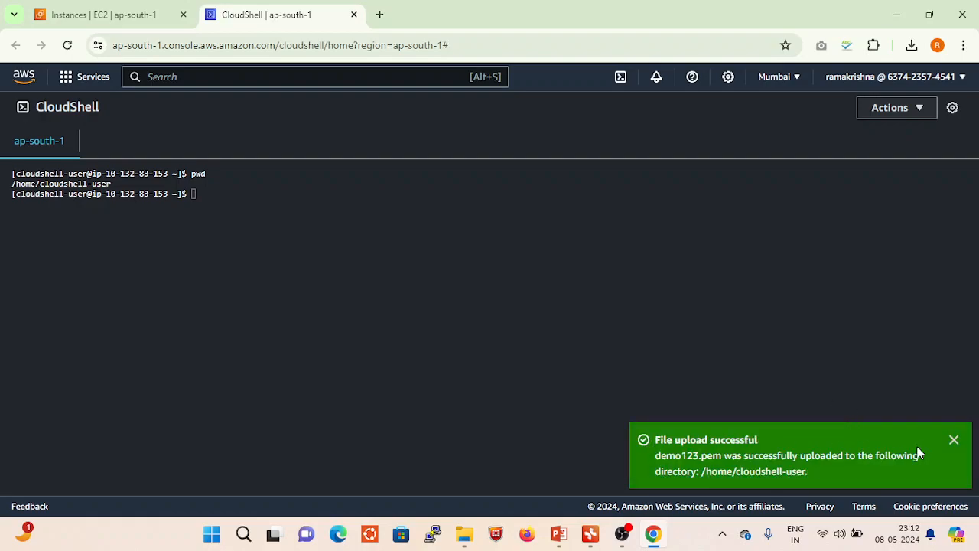
{"action": "left_click", "coordinate": [954, 441]}
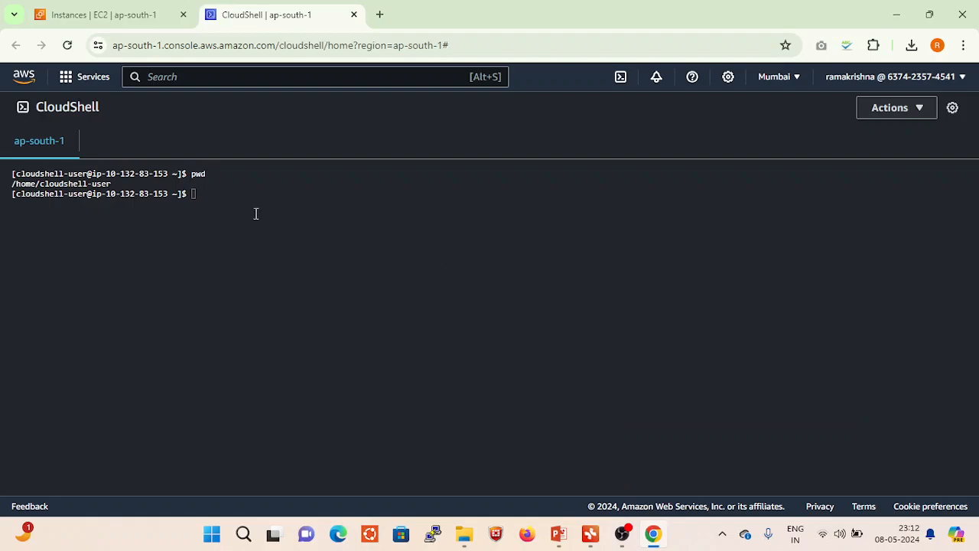
- List the files in the CloudShell home directory with ls
{"action": "left_click", "coordinate": [218, 192]}
{"action": "type", "text": "ls"}
{"action": "key", "text": "Return"}
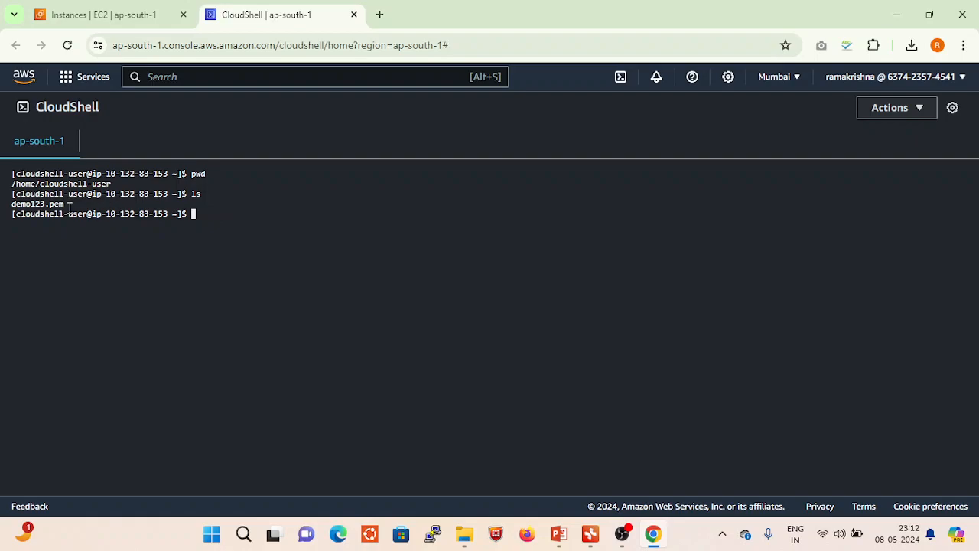
- Highlight the demo123.pem listing and start an ssh command at the CloudShell prompt
{"action": "left_click_drag", "start_coordinate": [69, 205], "coordinate": [11, 203]}
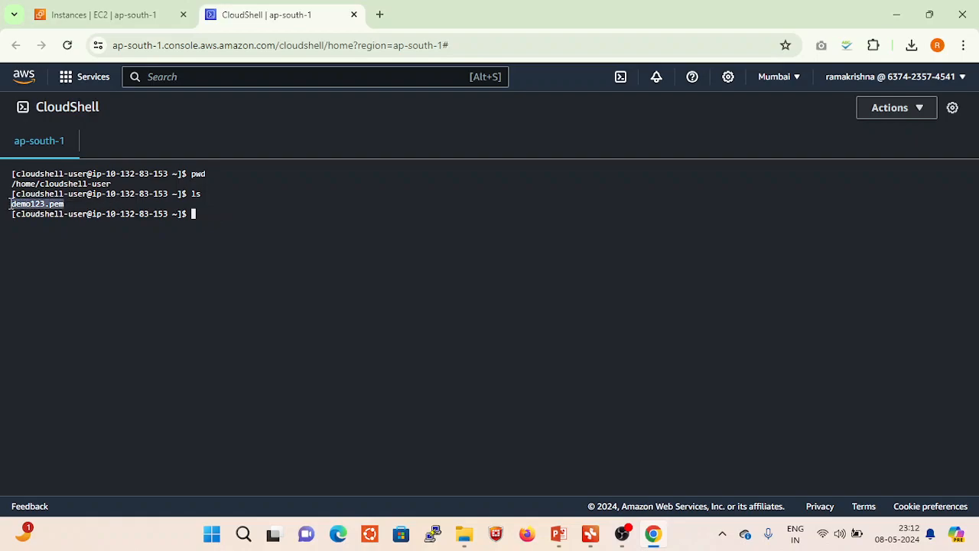
{"action": "left_click", "coordinate": [234, 215]}
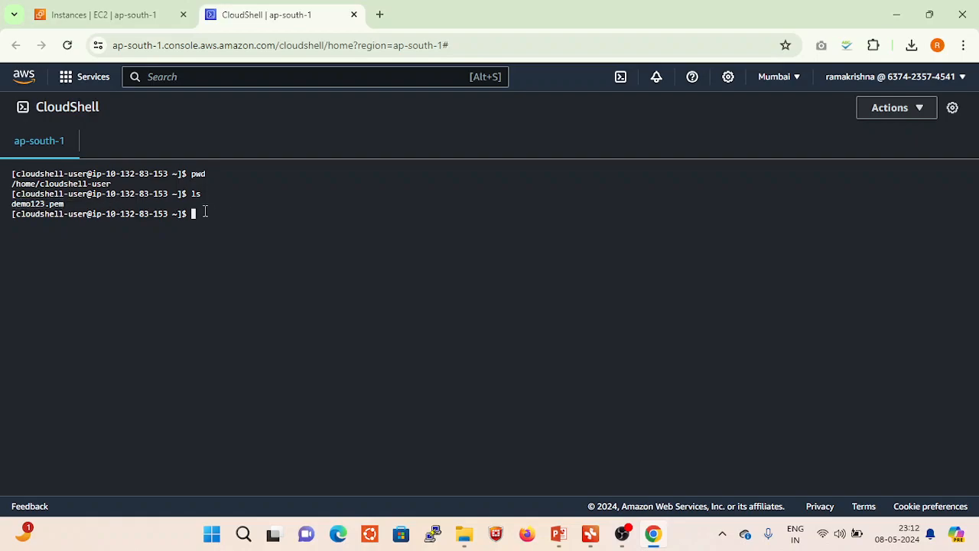
{"action": "type", "text": "ssh"}
- Switch to the PowerPoint slide on ways to SSH to an EC2 instance, highlight SSH in its title, and return to Chrome
{"action": "left_click", "coordinate": [558, 533]}
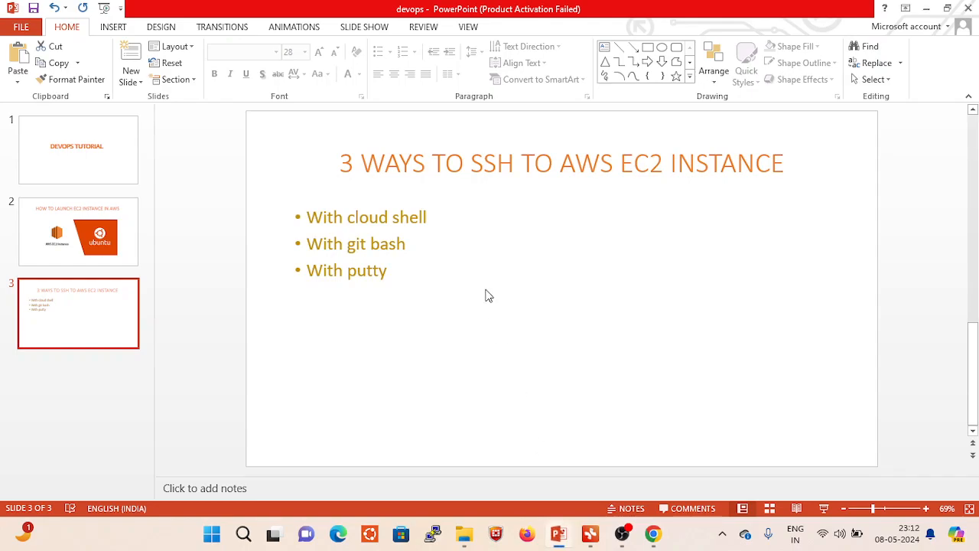
{"action": "left_click_drag", "start_coordinate": [472, 164], "coordinate": [515, 164]}
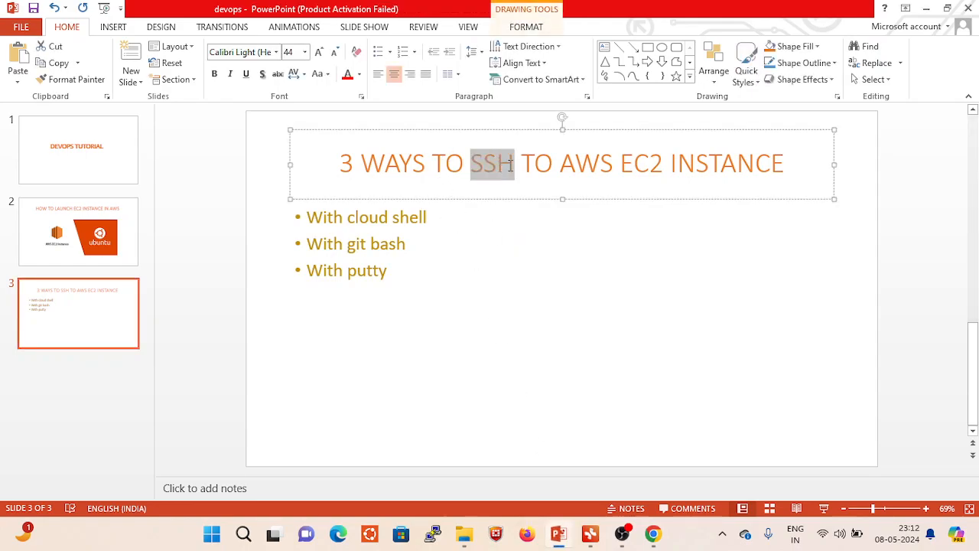
{"action": "left_click", "coordinate": [652, 533]}
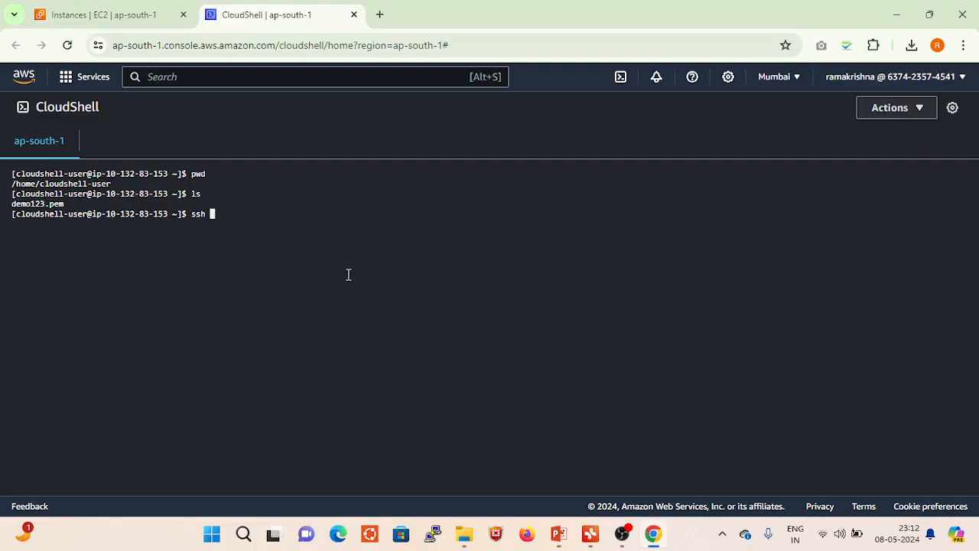
- Extend the ssh command with the identity file option -i demo123.pem and the login prefix ubuntu@
{"action": "type", "text": "-i"}
{"action": "type", "text": " d"}
{"action": "key", "text": "Tab"}
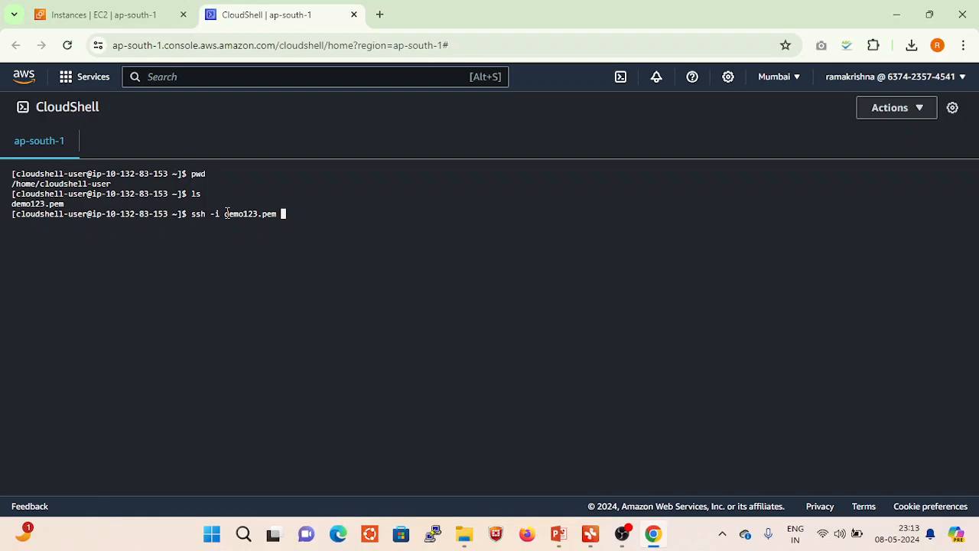
{"action": "type", "text": "ubuntu@"}
- Copy the Demo server's public IPv4 address from its EC2 instance details and return to the full CloudShell page
{"action": "left_click", "coordinate": [100, 15]}
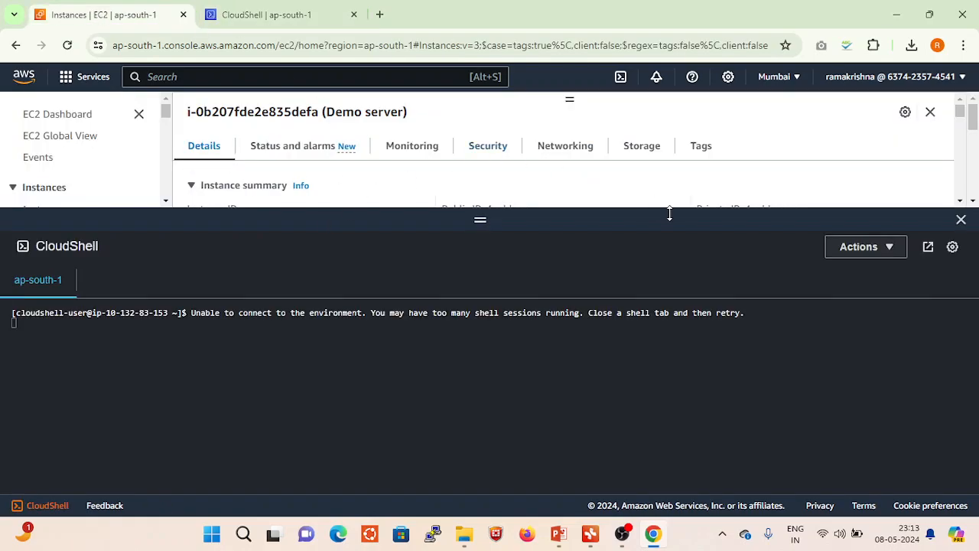
{"action": "left_click_drag", "start_coordinate": [904, 217], "coordinate": [896, 388]}
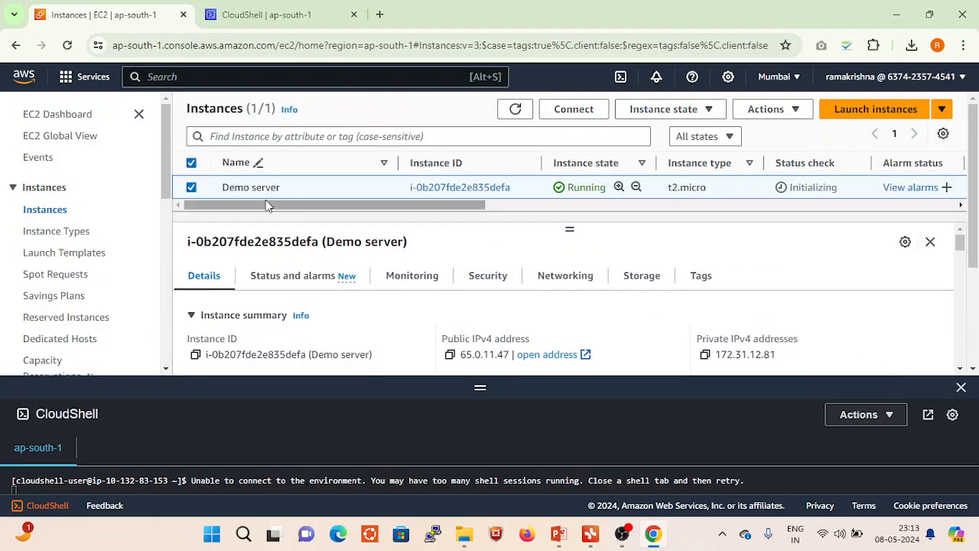
{"action": "scroll", "coordinate": [385, 294], "scroll_direction": "down", "scroll_amount": 1}
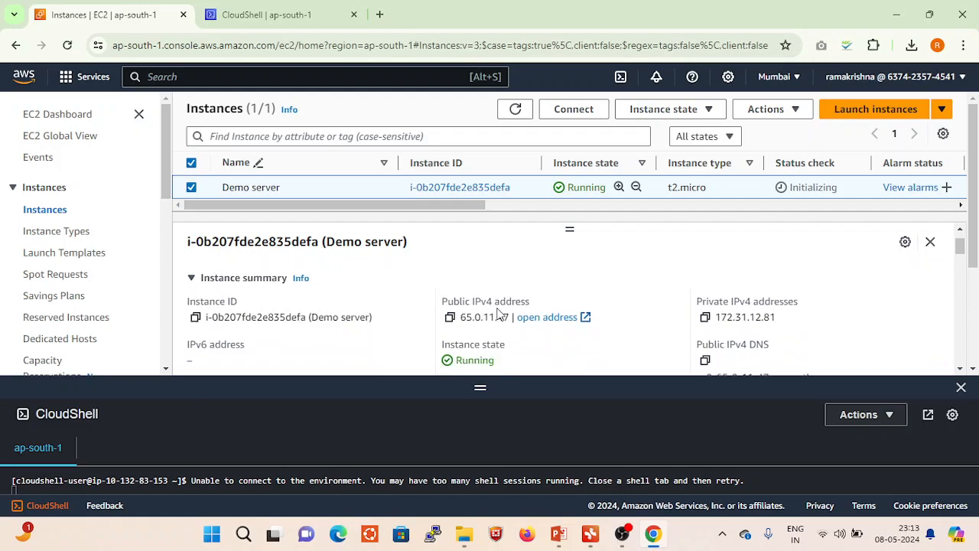
{"action": "left_click", "coordinate": [450, 317]}
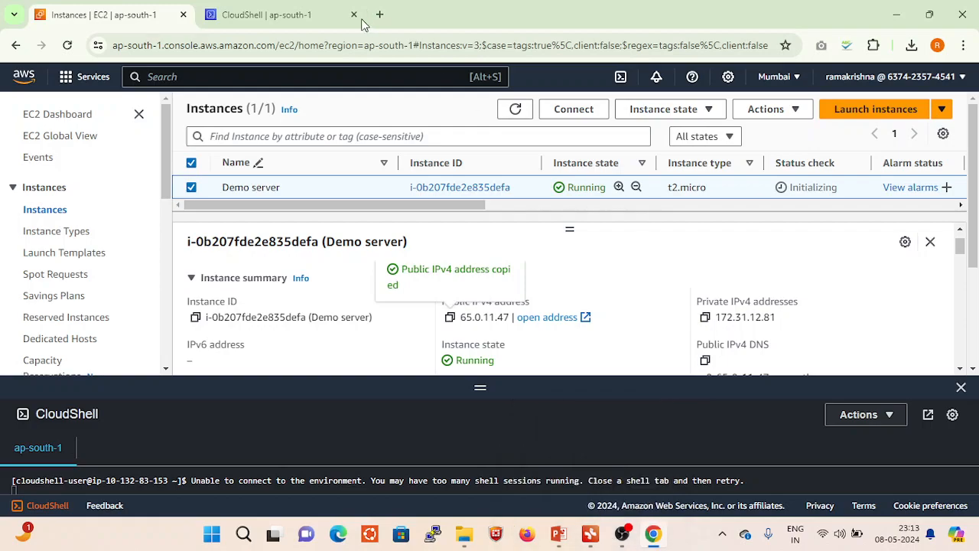
{"action": "left_click", "coordinate": [314, 15]}
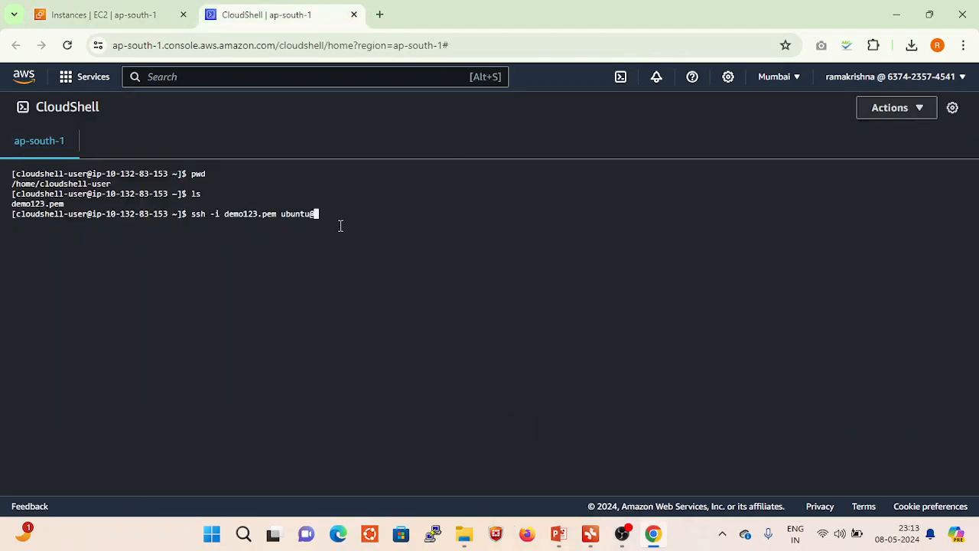
{"action": "key", "text": "ctrl+v"}
{"action": "key", "text": "Return"}
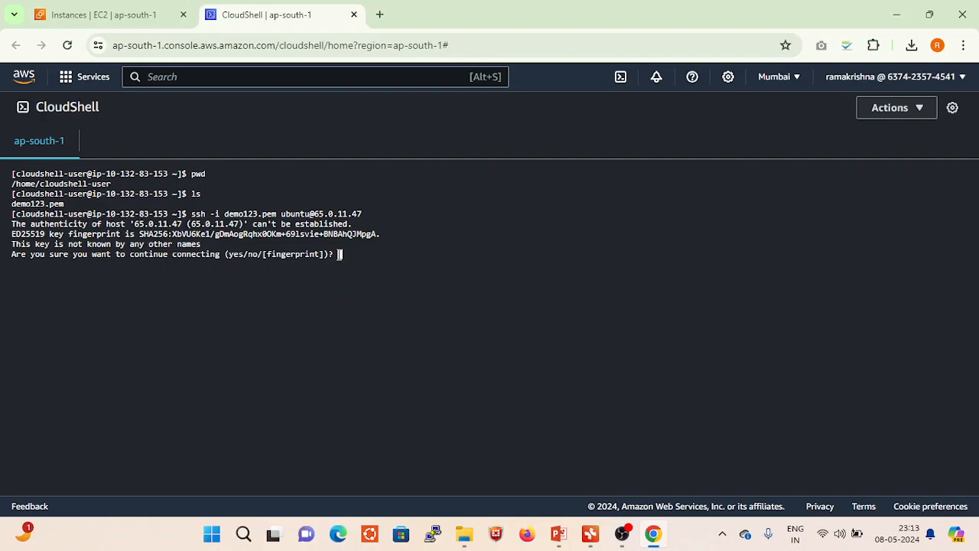
{"action": "type", "text": "yes"}
{"action": "key", "text": "Return"}
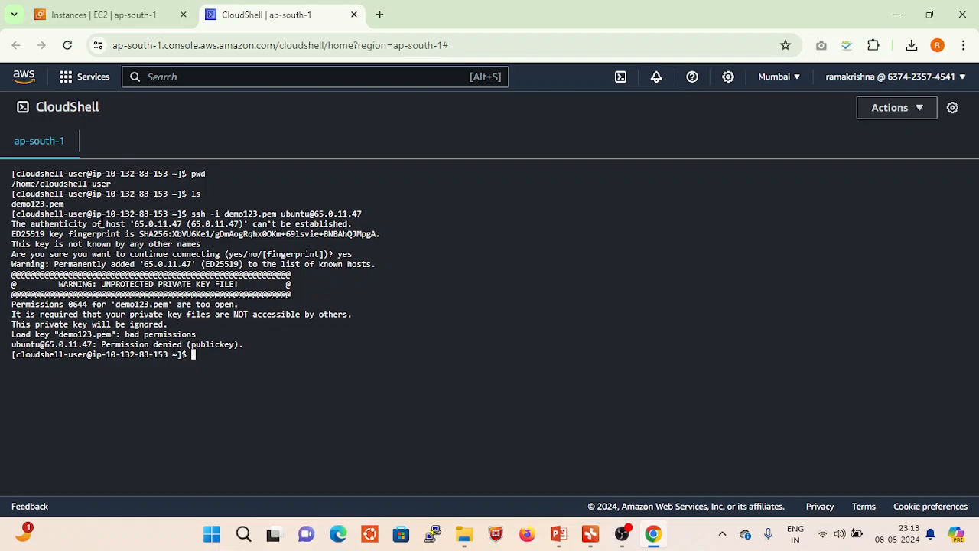
- List all files in the home directory with ls -la and examine the permissions of demo123.pem
{"action": "left_click_drag", "start_coordinate": [67, 204], "coordinate": [13, 204]}
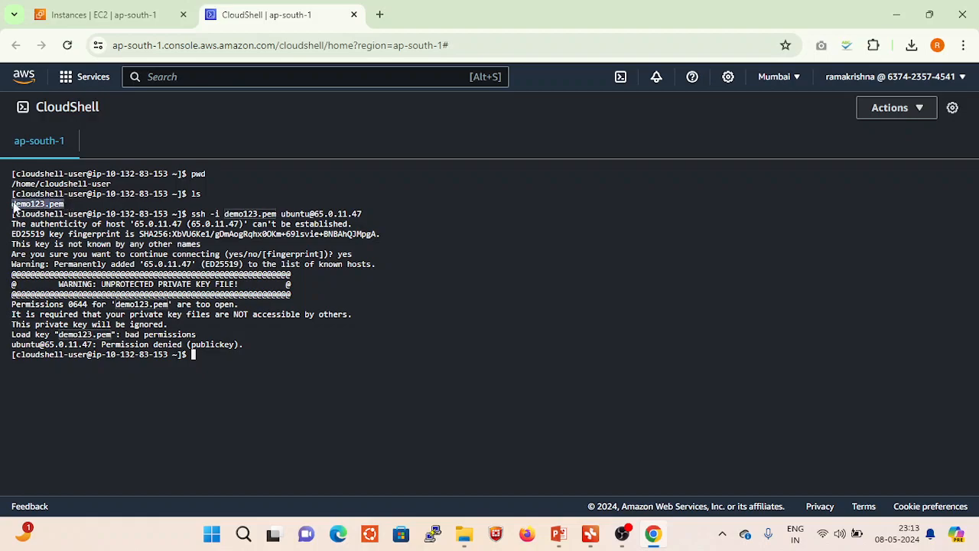
{"action": "left_click", "coordinate": [212, 353]}
{"action": "type", "text": "ls"}
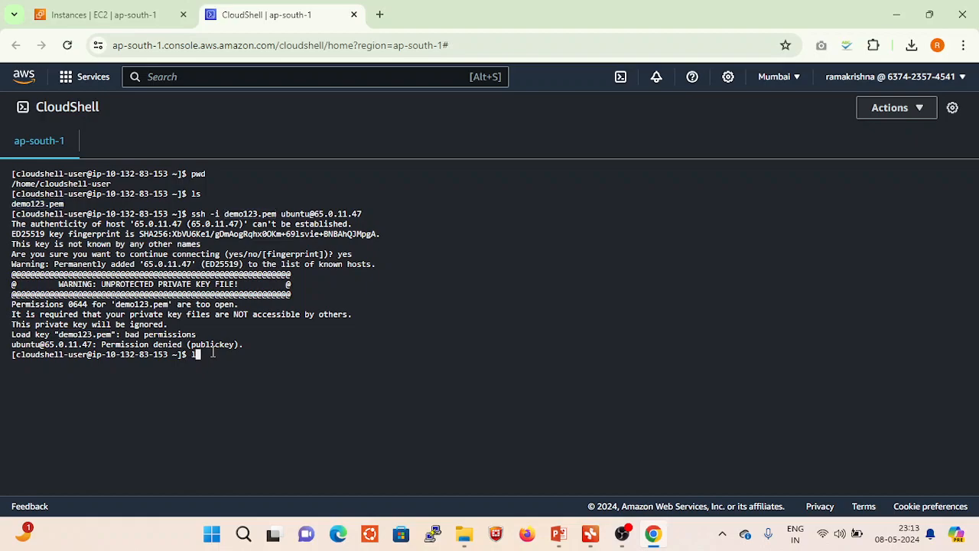
{"action": "type", "text": " -la"}
{"action": "key", "text": "Return"}
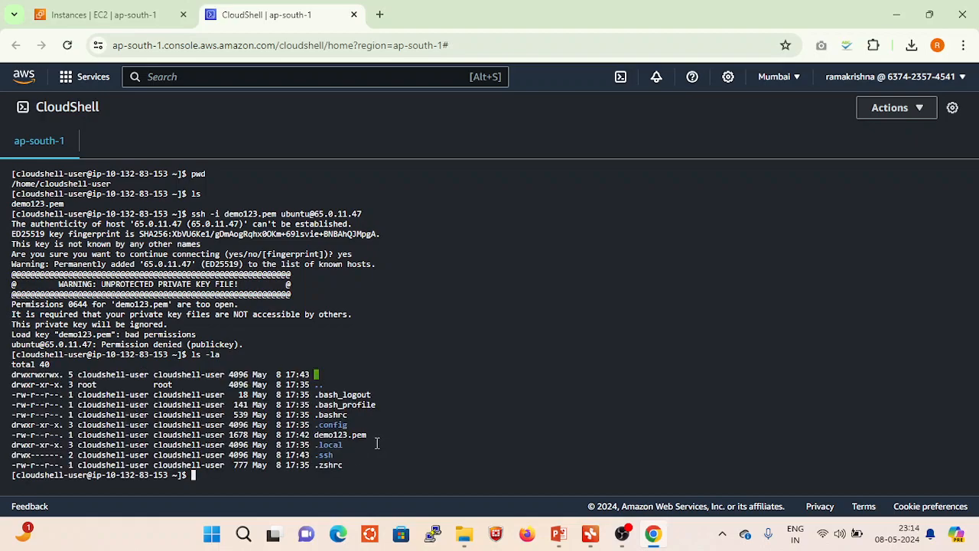
{"action": "double_click", "coordinate": [358, 435]}
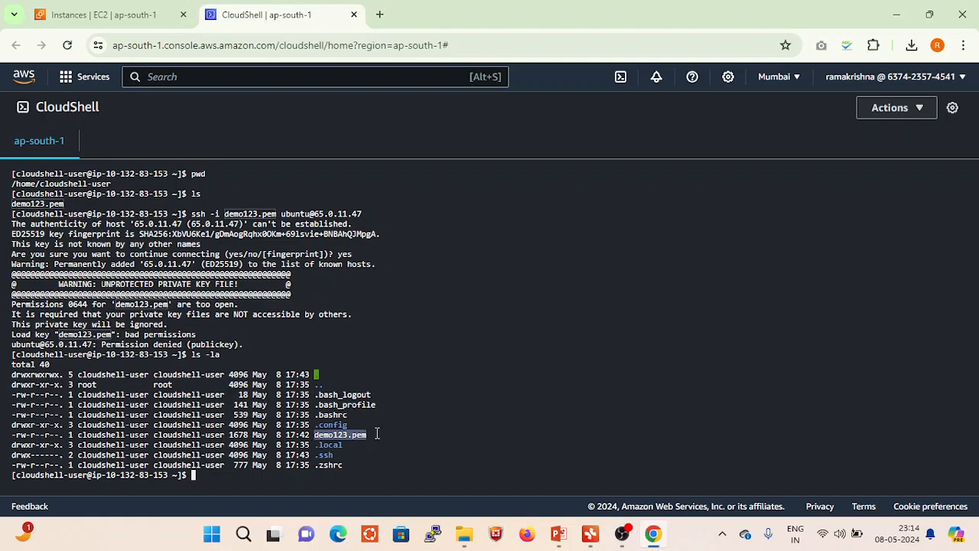
{"action": "left_click", "coordinate": [19, 436]}
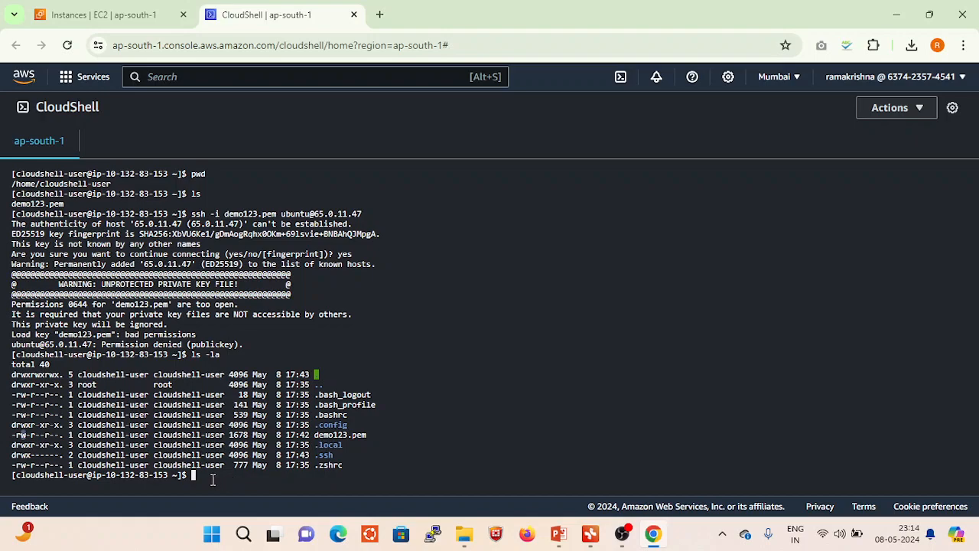
- Make the key file readable only by its owner with chmod 400 demo123.pem
{"action": "type", "text": "c"}
{"action": "type", "text": "mod 400 dem"}
{"action": "key", "text": "Tab"}
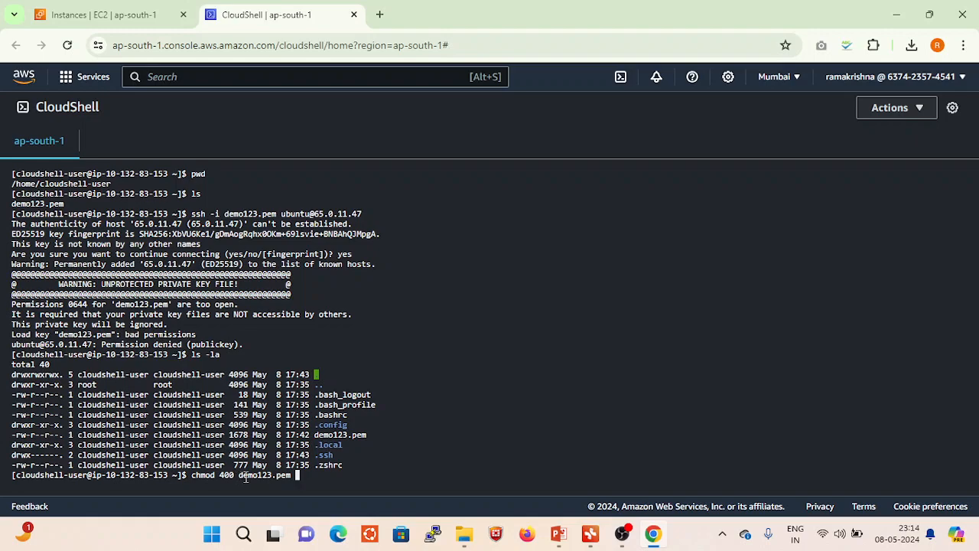
{"action": "left_click_drag", "start_coordinate": [240, 476], "coordinate": [290, 478]}
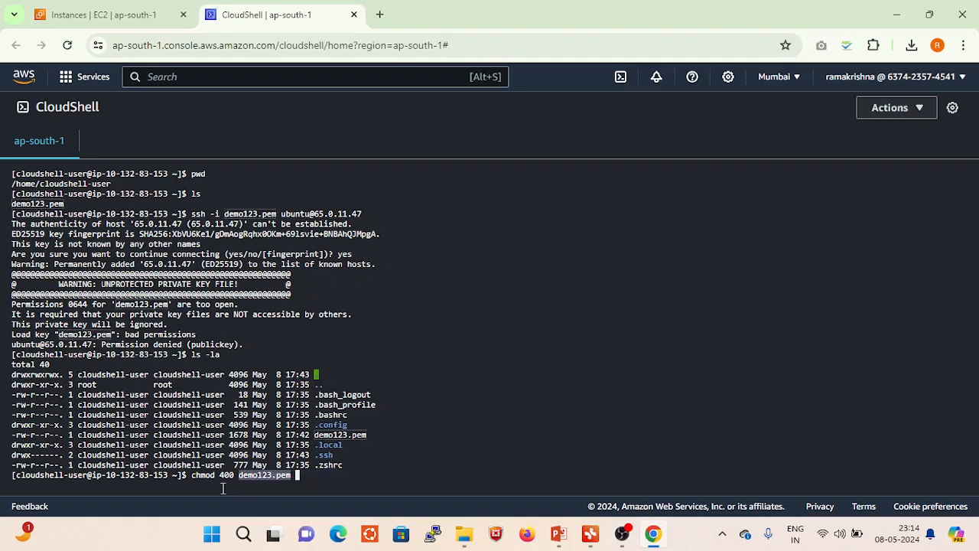
{"action": "left_click_drag", "start_coordinate": [220, 476], "coordinate": [237, 477]}
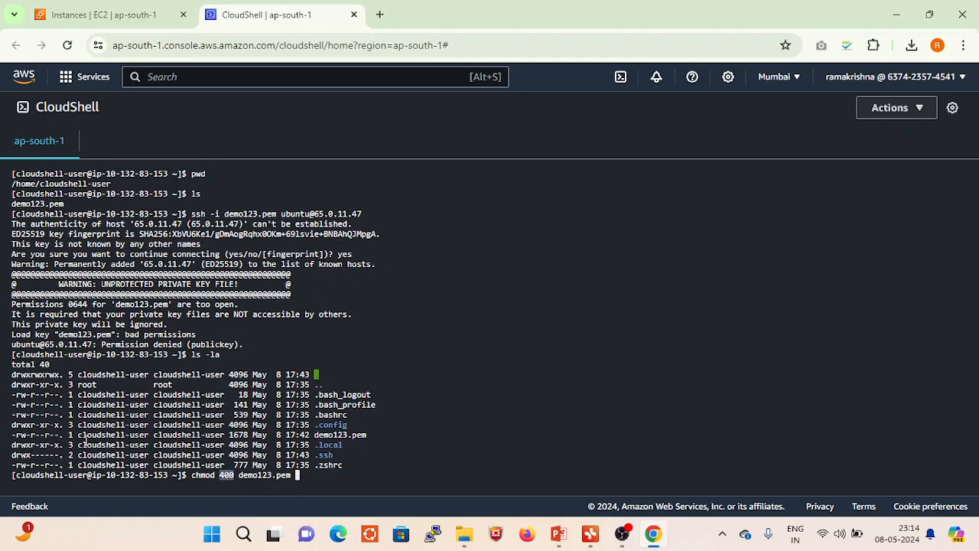
{"action": "left_click", "coordinate": [297, 475]}
{"action": "key", "text": "Return"}
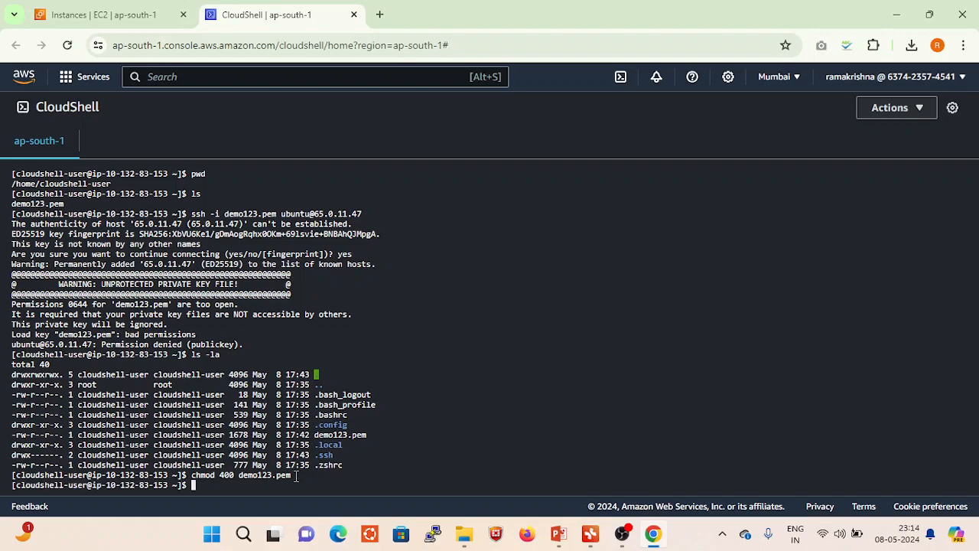
- List the files again with ls -la and check the updated permissions of demo123.pem
{"action": "type", "text": "ls -la"}
{"action": "key", "text": "Return"}
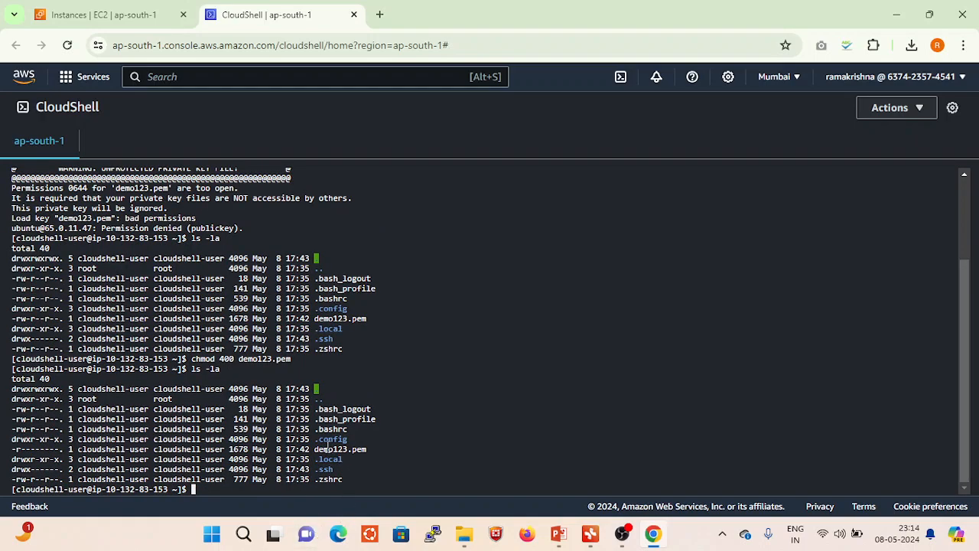
{"action": "double_click", "coordinate": [315, 452]}
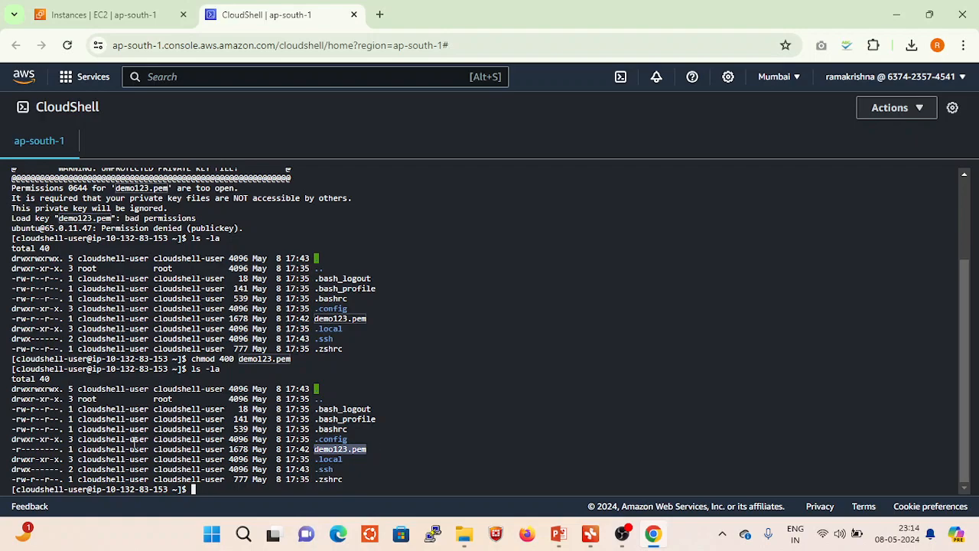
{"action": "left_click_drag", "start_coordinate": [15, 452], "coordinate": [23, 452]}
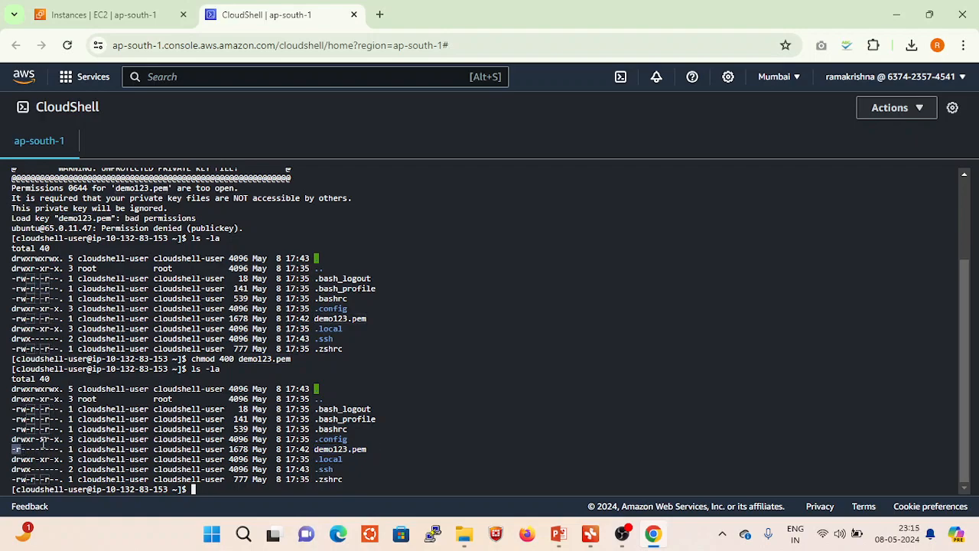
- Try to run ssh -i demo123.pem without a user or host
{"action": "left_click", "coordinate": [213, 488]}
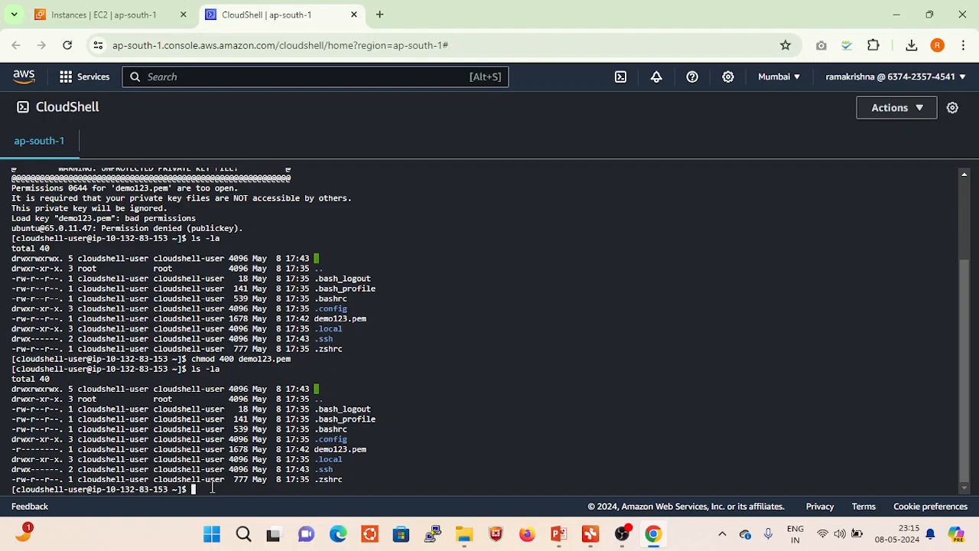
{"action": "type", "text": "ssh -i demo123.pem"}
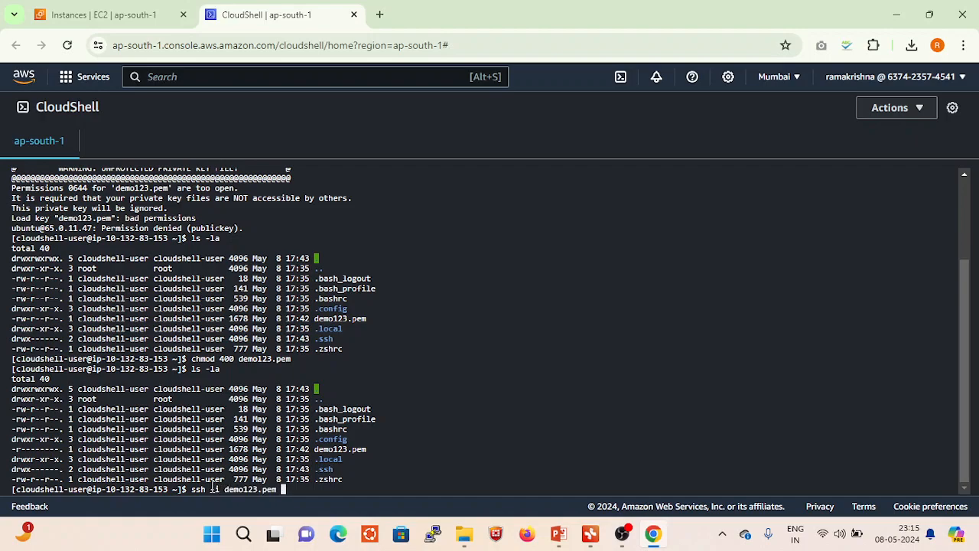
{"action": "key", "text": "Return"}
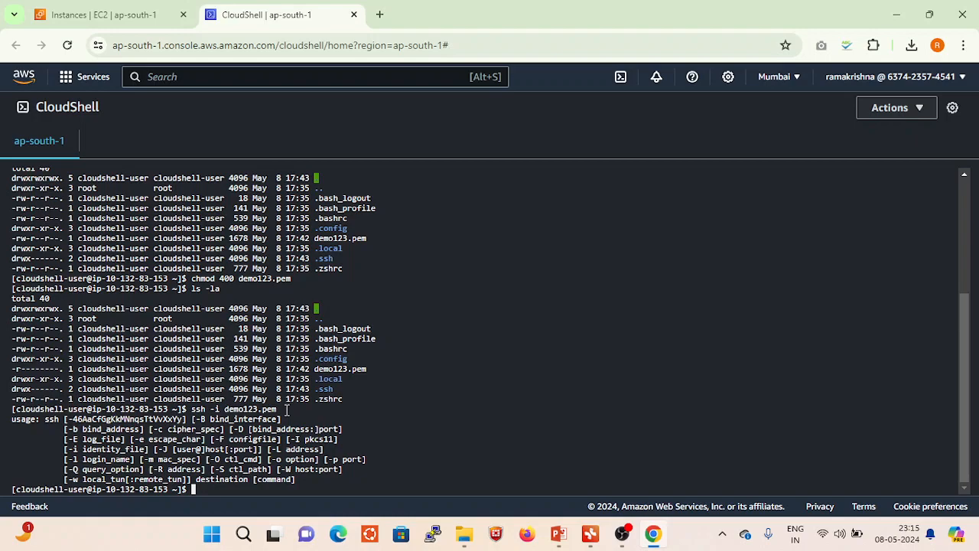
{"action": "key", "text": "Up"}
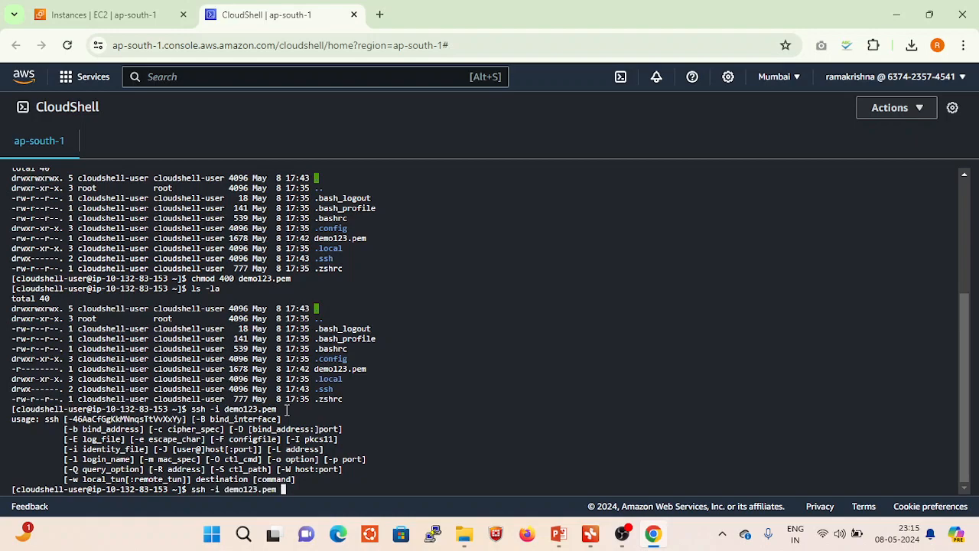
{"action": "type", "text": "ubuntu@"}
{"action": "type", "text": "65.0.11.47"}
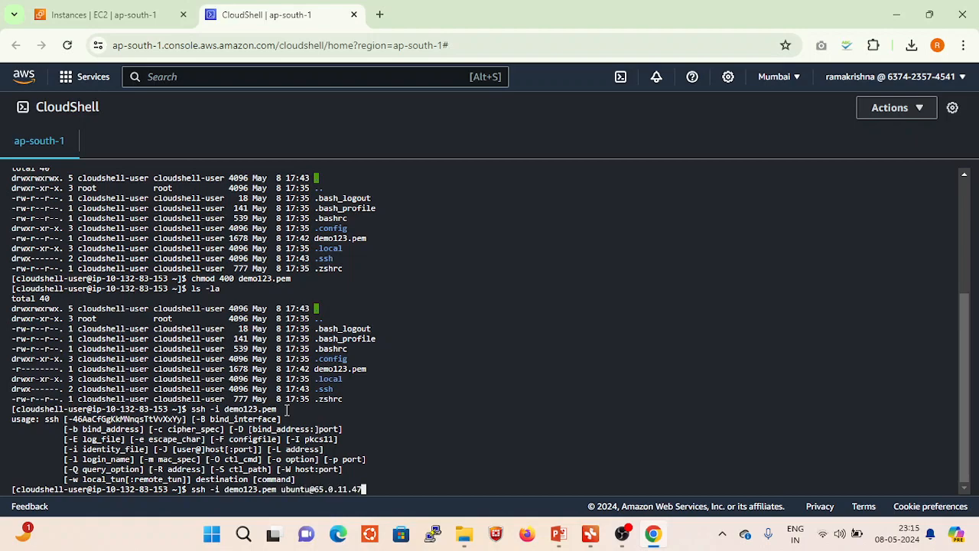
{"action": "key", "text": "Return"}
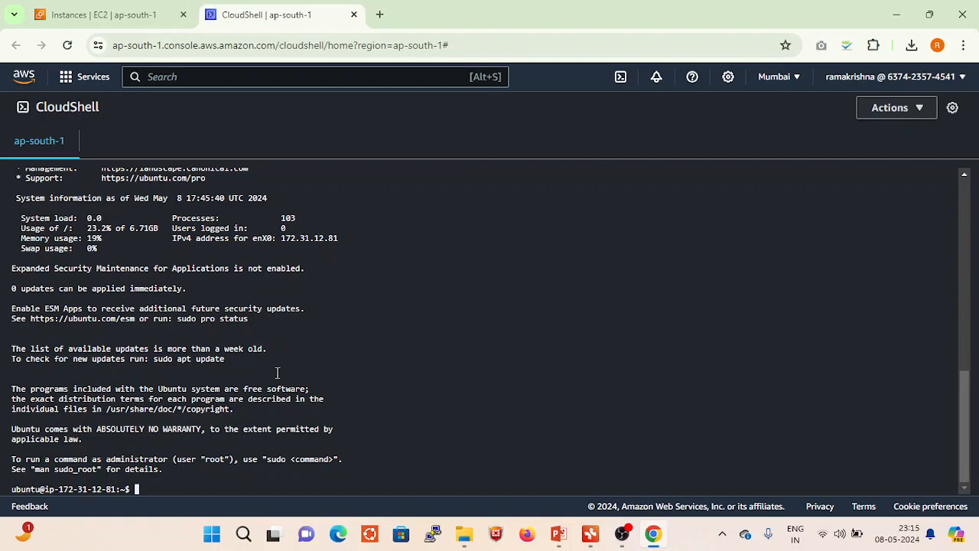
- Review the Ubuntu login output and compare the CloudShell host name in the earlier prompt with the current prompt
{"action": "scroll", "coordinate": [158, 337], "scroll_direction": "up", "scroll_amount": 2}
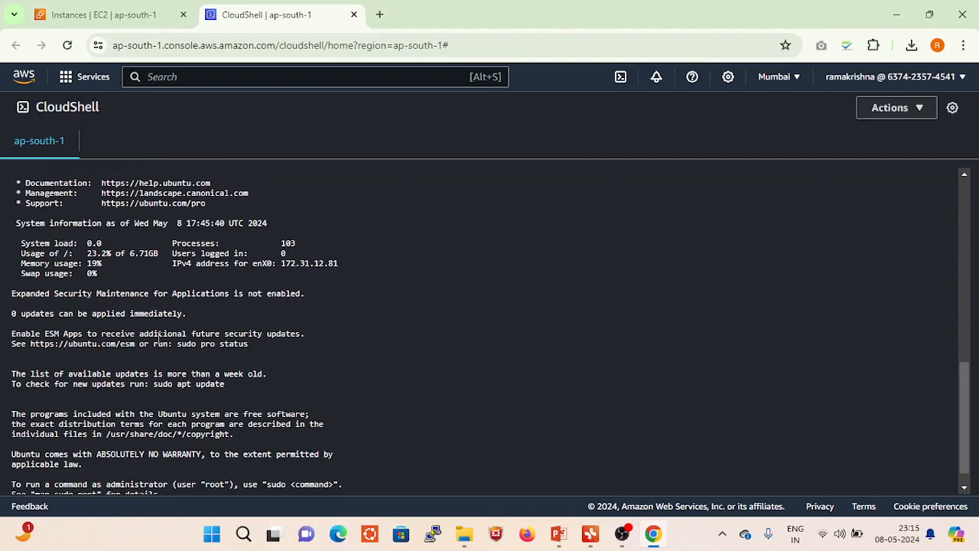
{"action": "scroll", "coordinate": [159, 338], "scroll_direction": "up", "scroll_amount": 7}
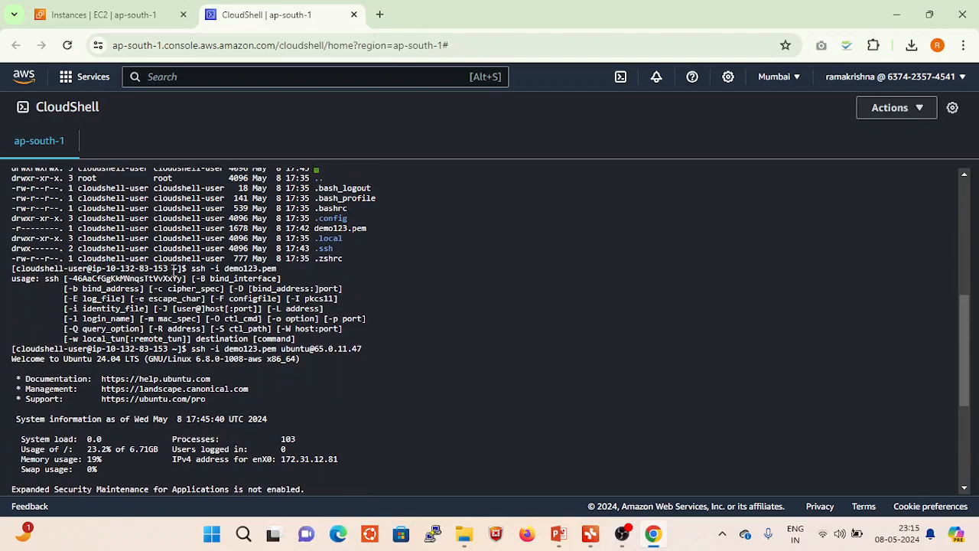
{"action": "left_click_drag", "start_coordinate": [170, 268], "coordinate": [92, 272]}
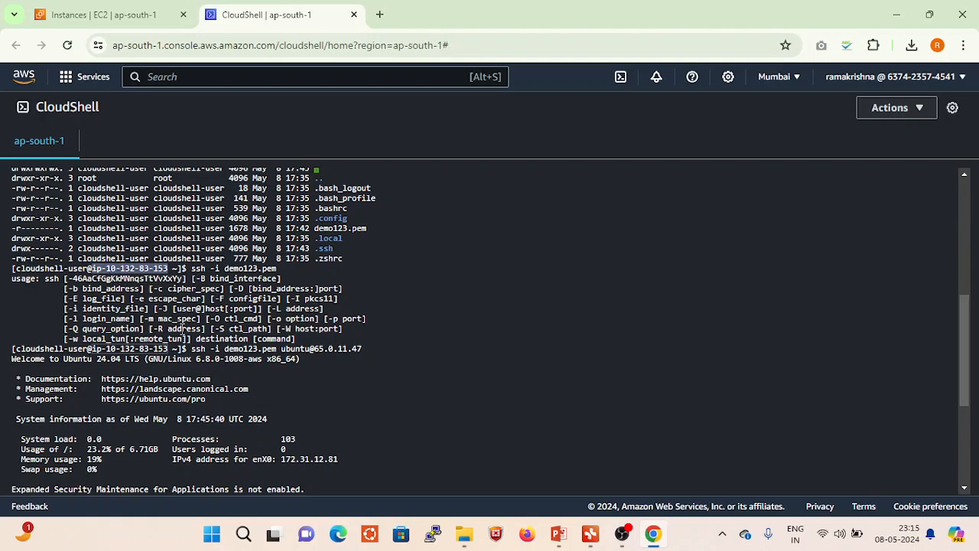
{"action": "scroll", "coordinate": [182, 329], "scroll_direction": "down", "scroll_amount": 2}
{"action": "scroll", "coordinate": [182, 329], "scroll_direction": "down", "scroll_amount": 6}
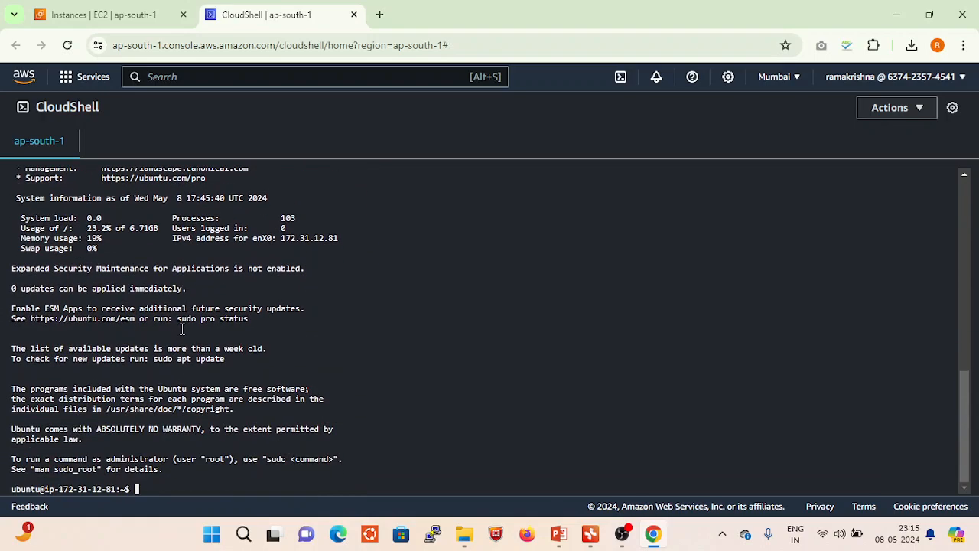
- Compare the IP address in the Ubuntu prompt with the Demo server's private IPv4 address in the EC2 instance details
{"action": "left_click_drag", "start_coordinate": [59, 489], "coordinate": [116, 489]}
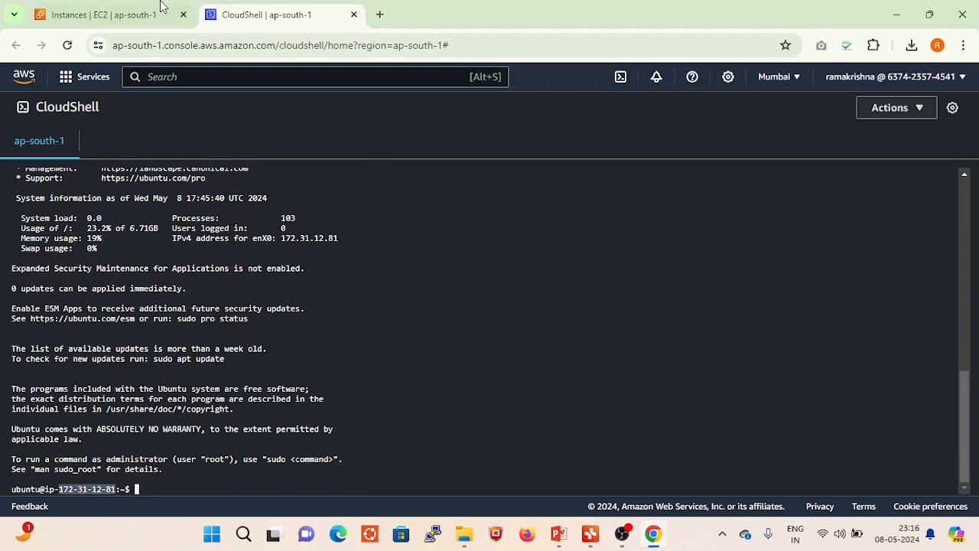
{"action": "left_click", "coordinate": [126, 14]}
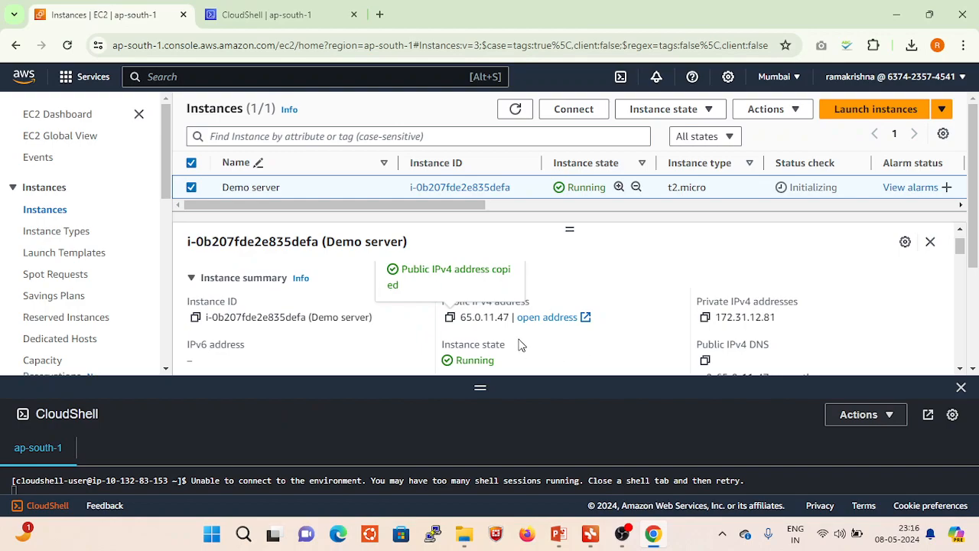
{"action": "scroll", "coordinate": [619, 337], "scroll_direction": "down", "scroll_amount": 1}
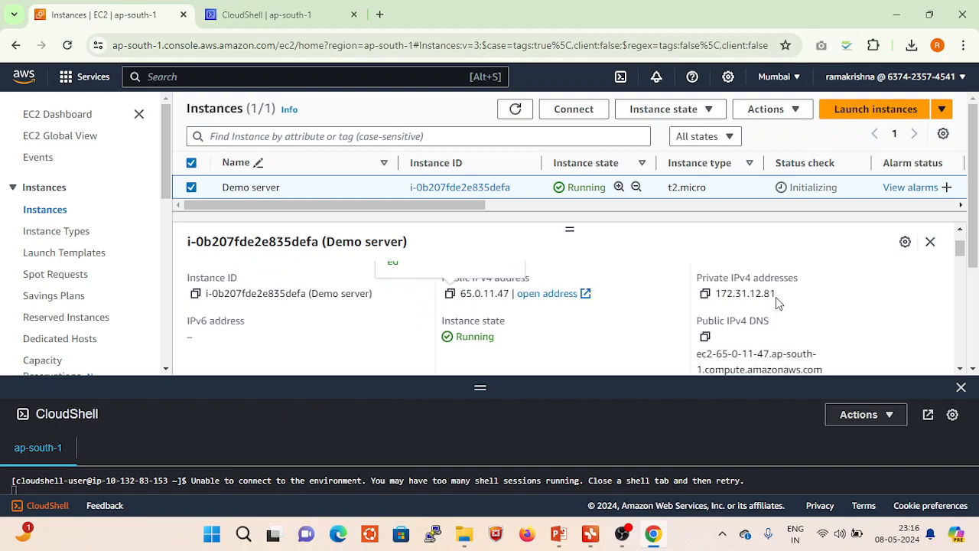
{"action": "left_click_drag", "start_coordinate": [777, 296], "coordinate": [717, 296]}
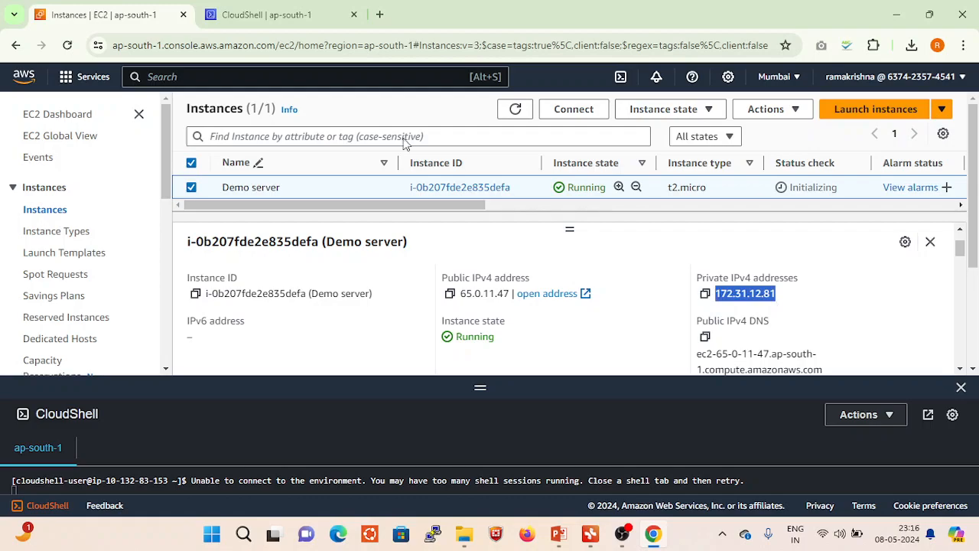
- Return to the CloudShell session, run cat /etc/os-release on the Demo server, and check the operating system name
{"action": "left_click", "coordinate": [291, 11]}
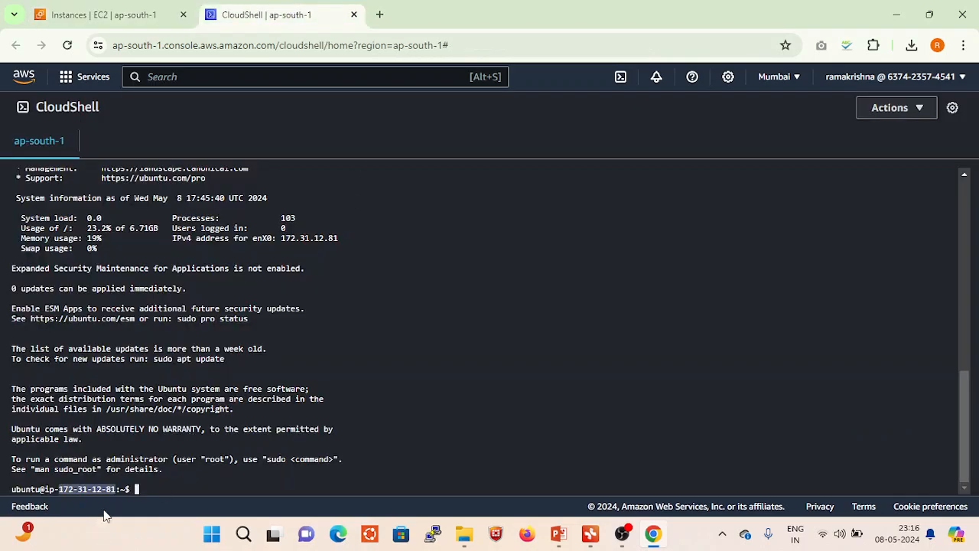
{"action": "left_click", "coordinate": [144, 489]}
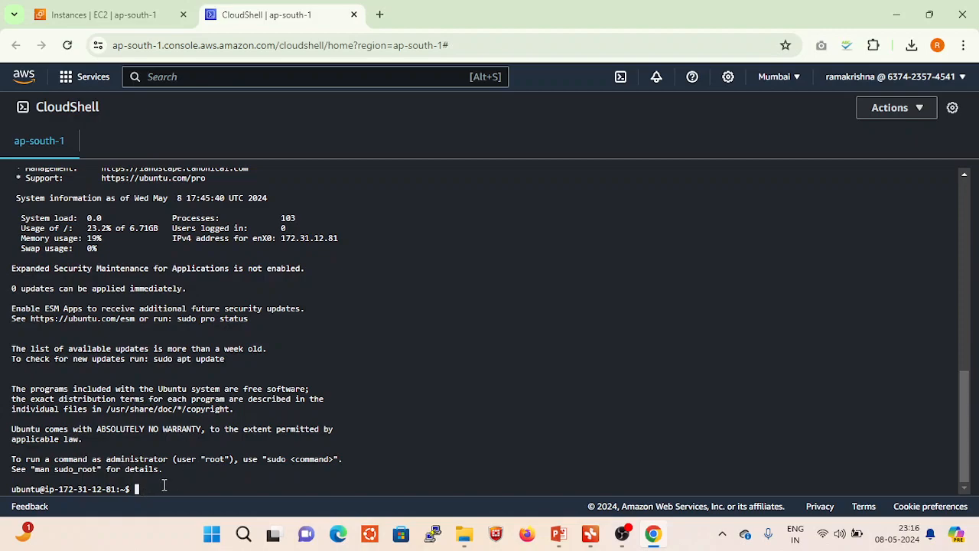
{"action": "type", "text": "cat /etc/os-release"}
{"action": "key", "text": "Return"}
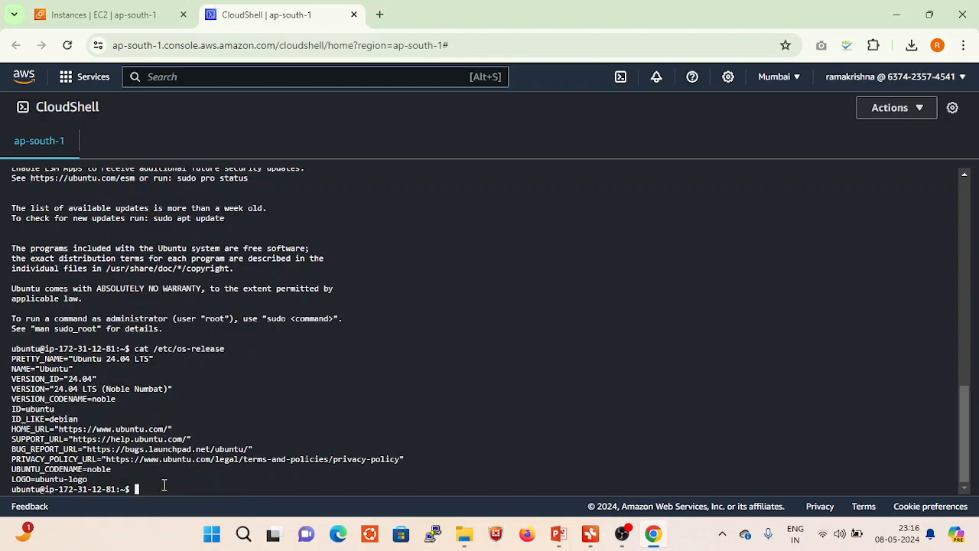
{"action": "left_click_drag", "start_coordinate": [11, 370], "coordinate": [74, 371]}
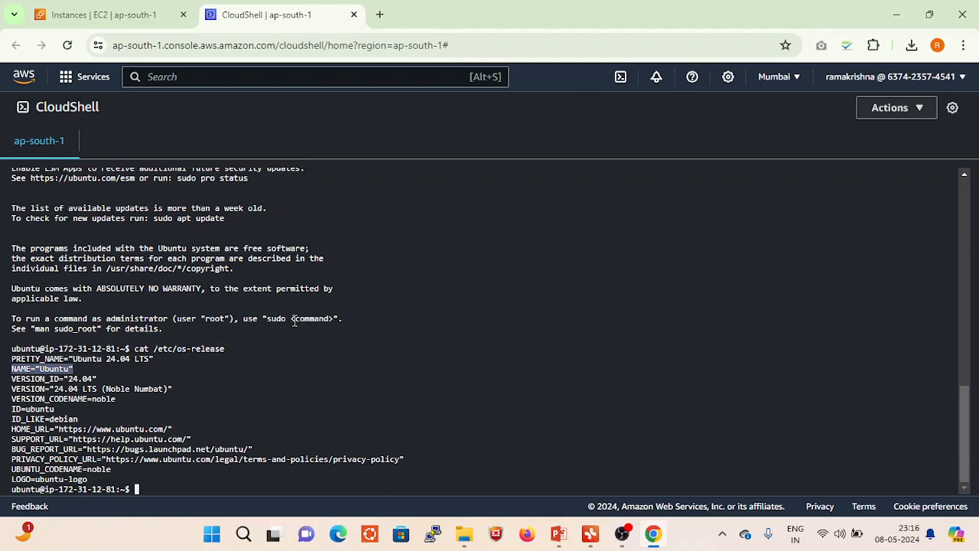
{"action": "left_click_drag", "start_coordinate": [102, 107], "coordinate": [34, 106]}
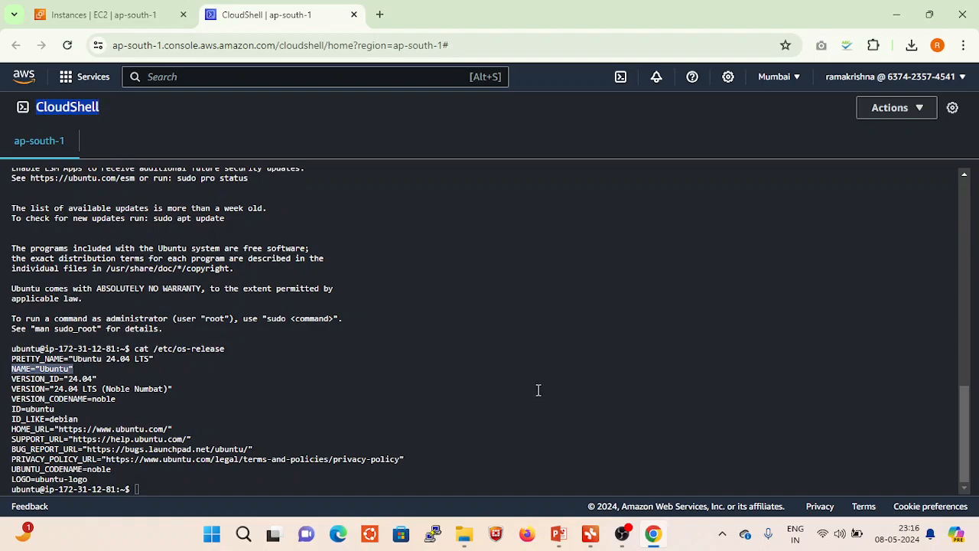
- Switch to PowerPoint and review the cloud shell and git bash entries on the slide about SSH methods
{"action": "left_click", "coordinate": [568, 534]}
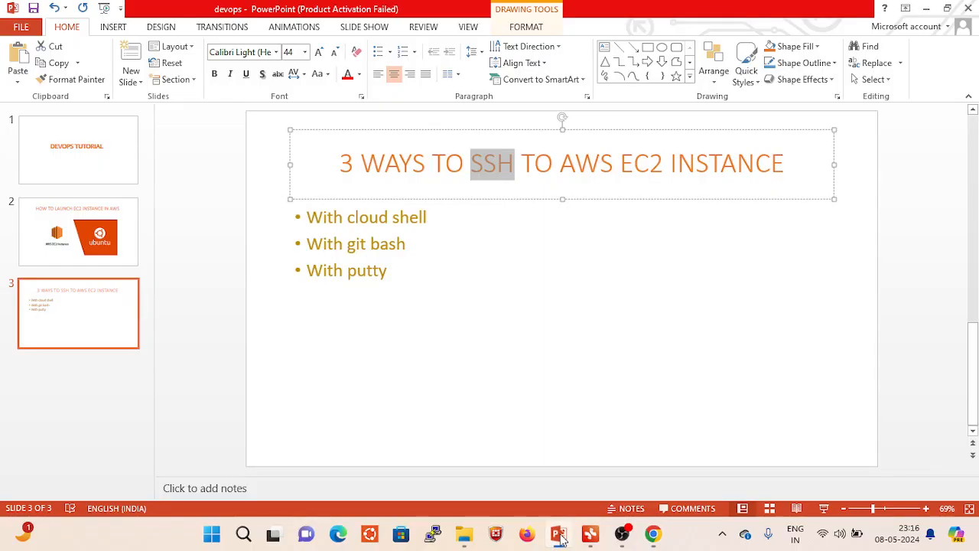
{"action": "left_click_drag", "start_coordinate": [407, 243], "coordinate": [354, 249]}
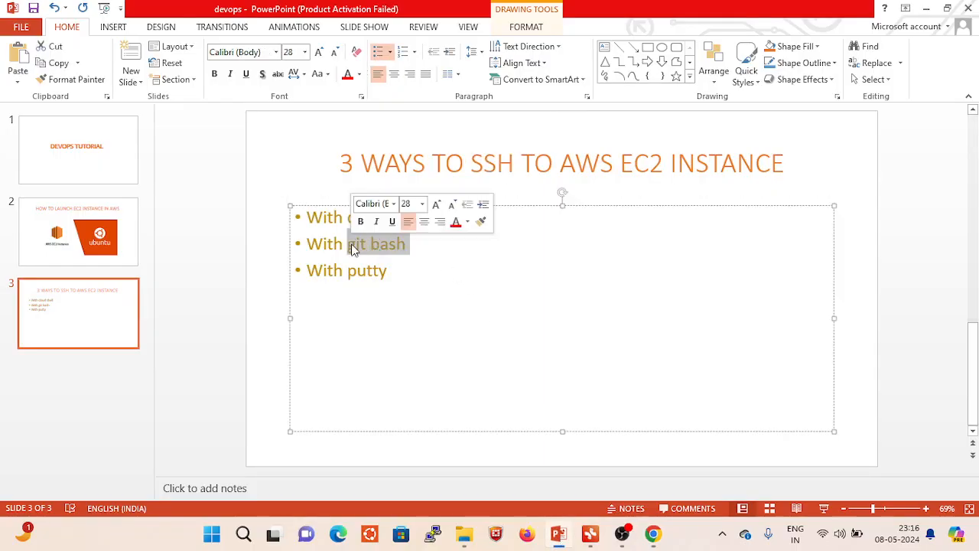
{"action": "left_click", "coordinate": [453, 244]}
{"action": "left_click_drag", "start_coordinate": [349, 220], "coordinate": [426, 221]}
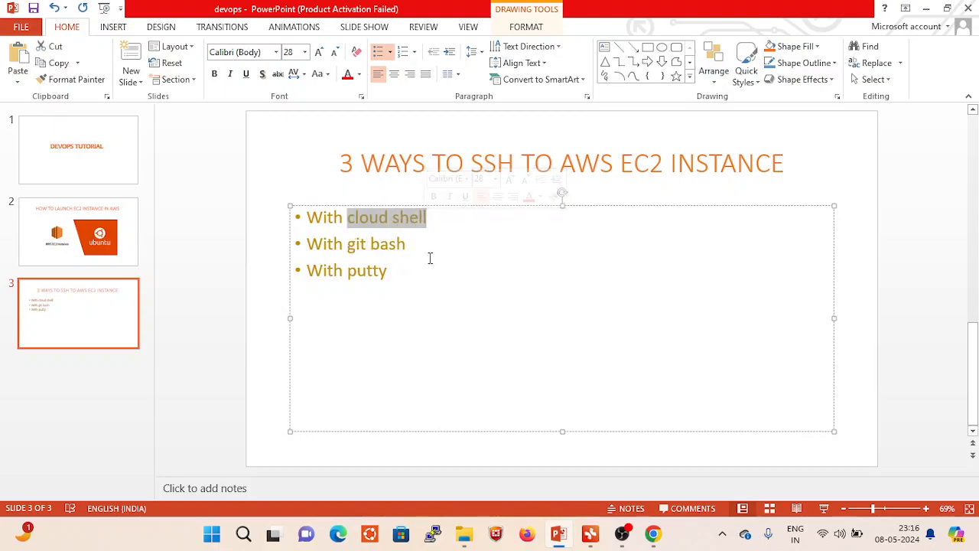
{"action": "left_click_drag", "start_coordinate": [348, 244], "coordinate": [406, 246]}
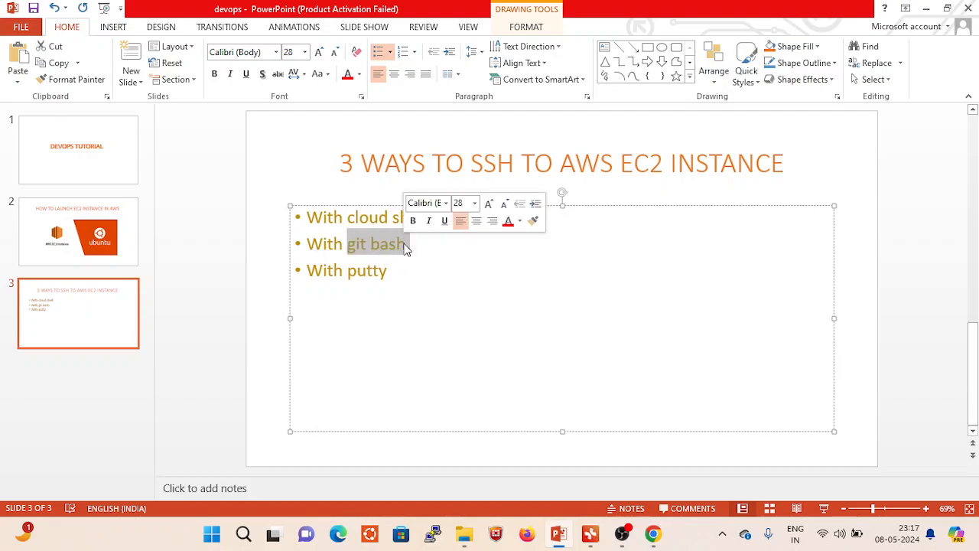
- Switch to the Xmind map, review the cloudshell and gitbash subtopics of 3 ways to ssh, and minimize the open windows
{"action": "left_click", "coordinate": [591, 536]}
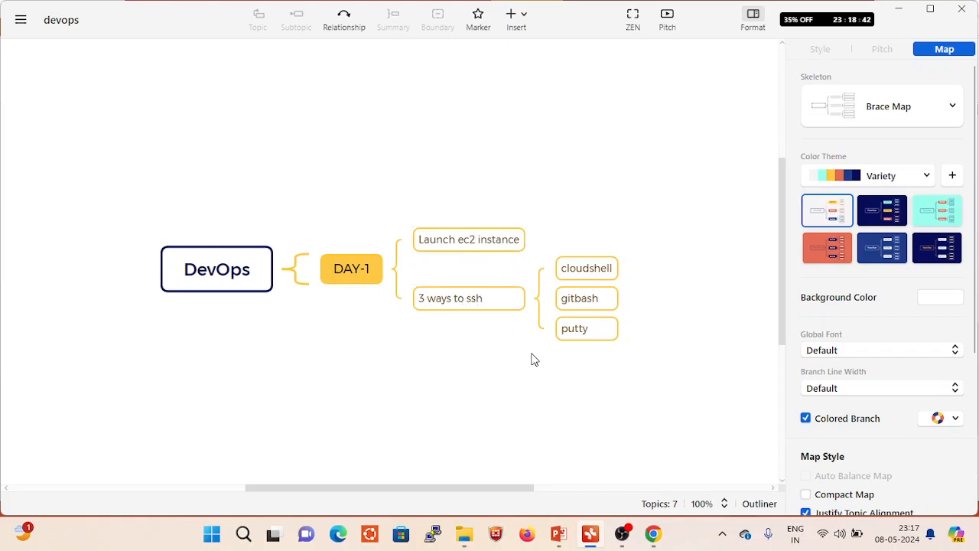
{"action": "left_click", "coordinate": [605, 269]}
{"action": "left_click", "coordinate": [580, 304]}
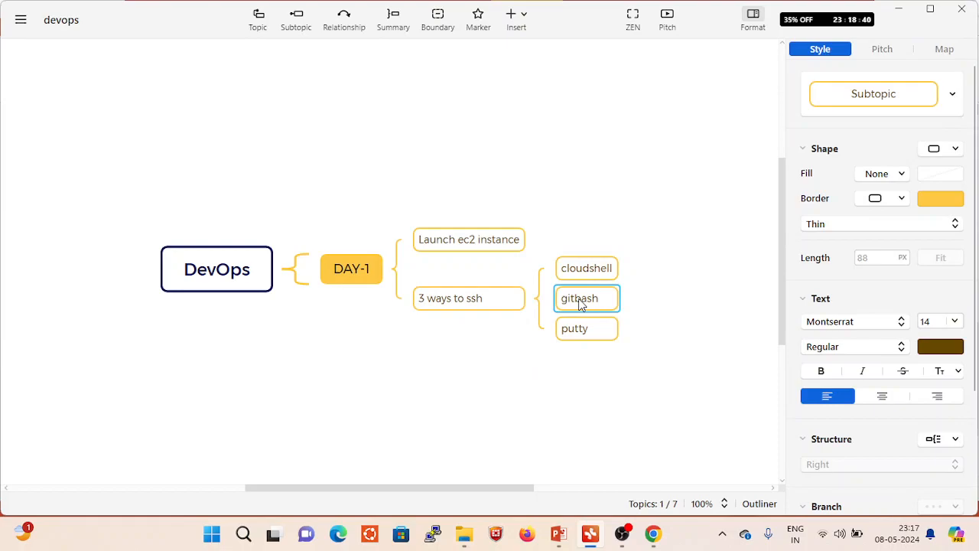
{"action": "left_click", "coordinate": [898, 10]}
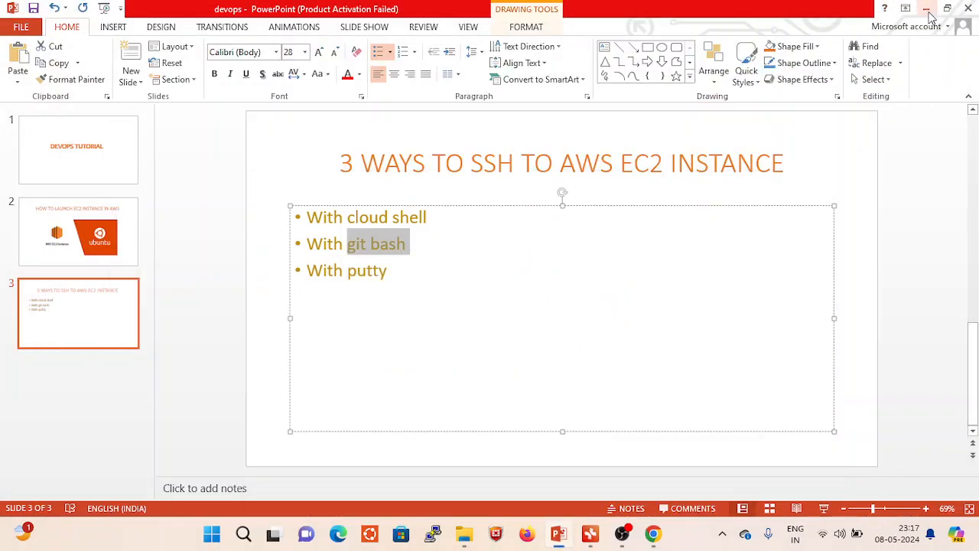
{"action": "left_click", "coordinate": [926, 10]}
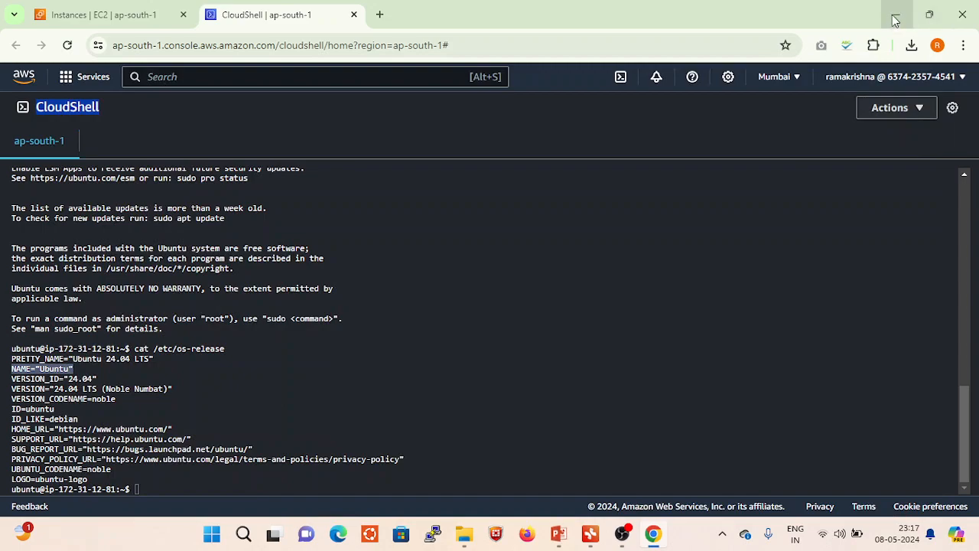
{"action": "left_click", "coordinate": [895, 17]}
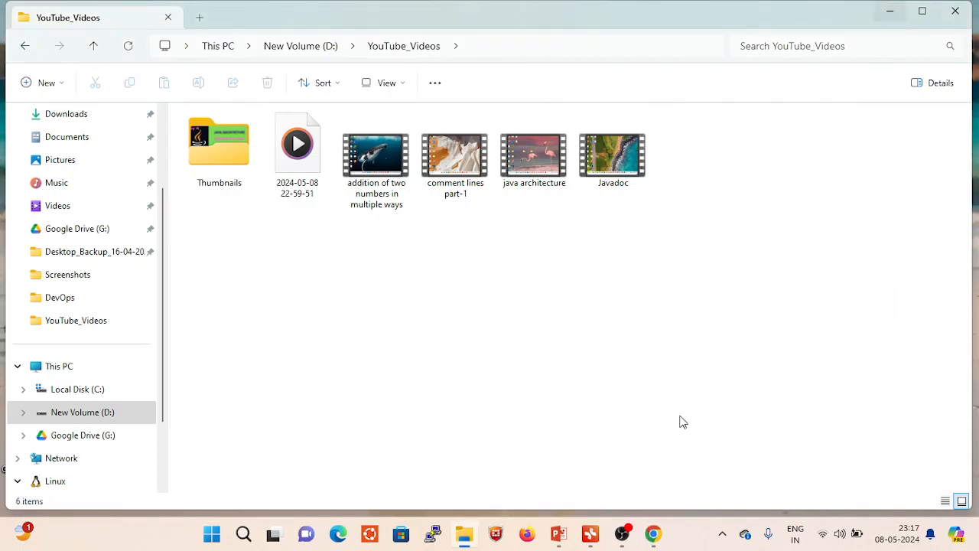
- Switch back to CloudShell in Chrome and close the SSH session to the Demo server with exit
{"action": "left_click", "coordinate": [652, 533]}
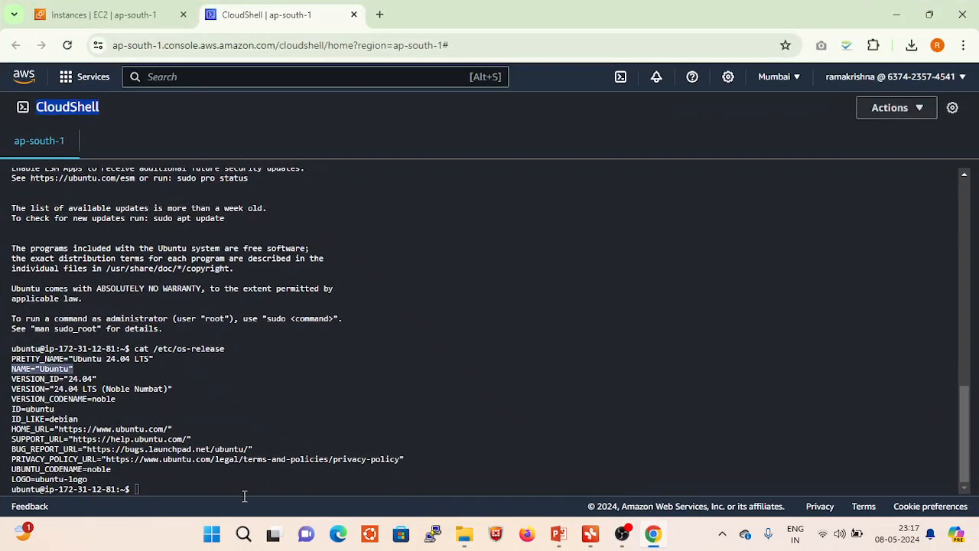
{"action": "left_click", "coordinate": [163, 487]}
{"action": "type", "text": "exit"}
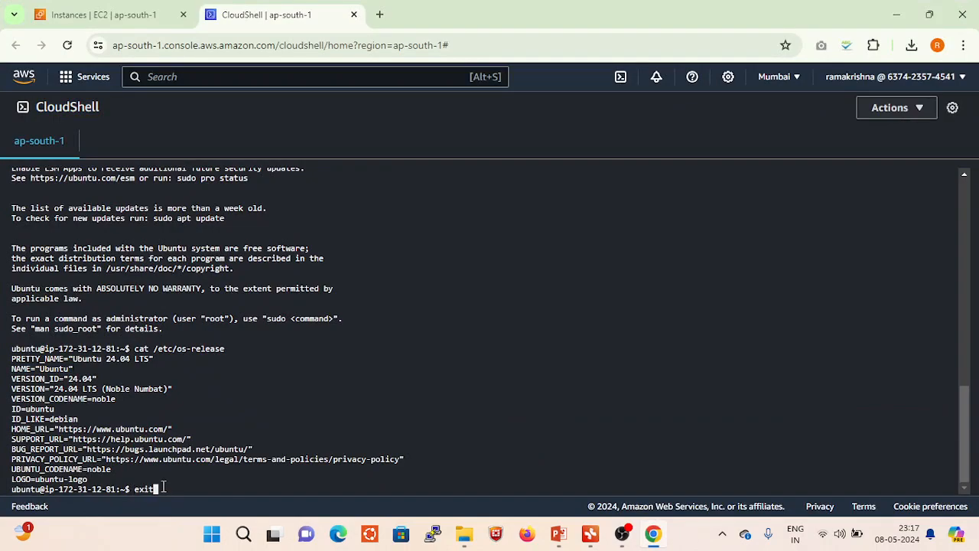
{"action": "key", "text": "Return"}
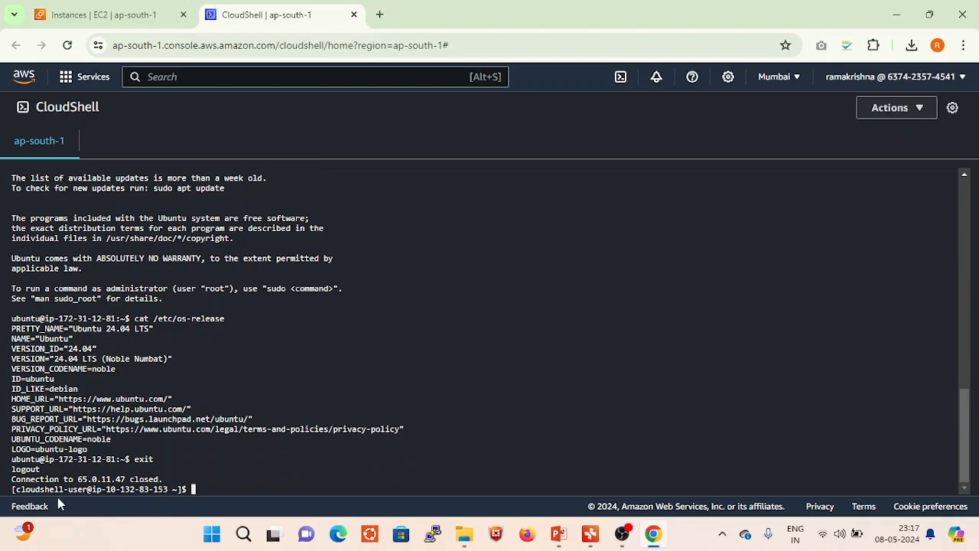
- Check the CloudShell host name in the prompt and end the CloudShell session with exit
{"action": "left_click_drag", "start_coordinate": [168, 490], "coordinate": [104, 490]}
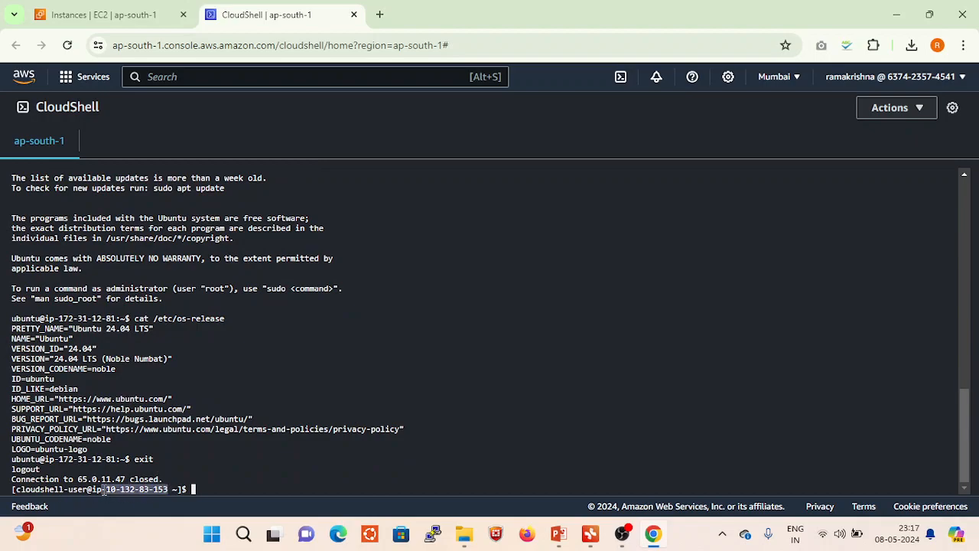
{"action": "left_click", "coordinate": [197, 488]}
{"action": "type", "text": "exit"}
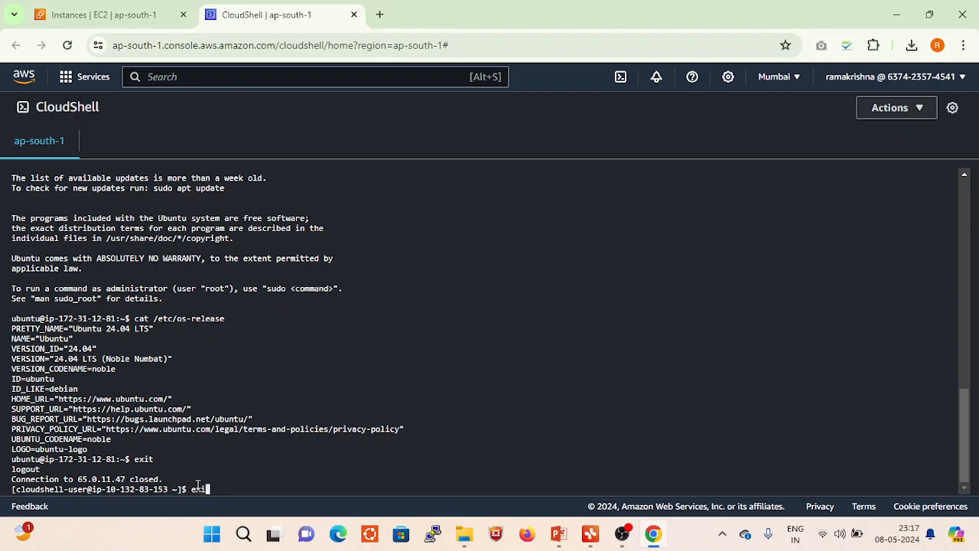
{"action": "key", "text": "Return"}
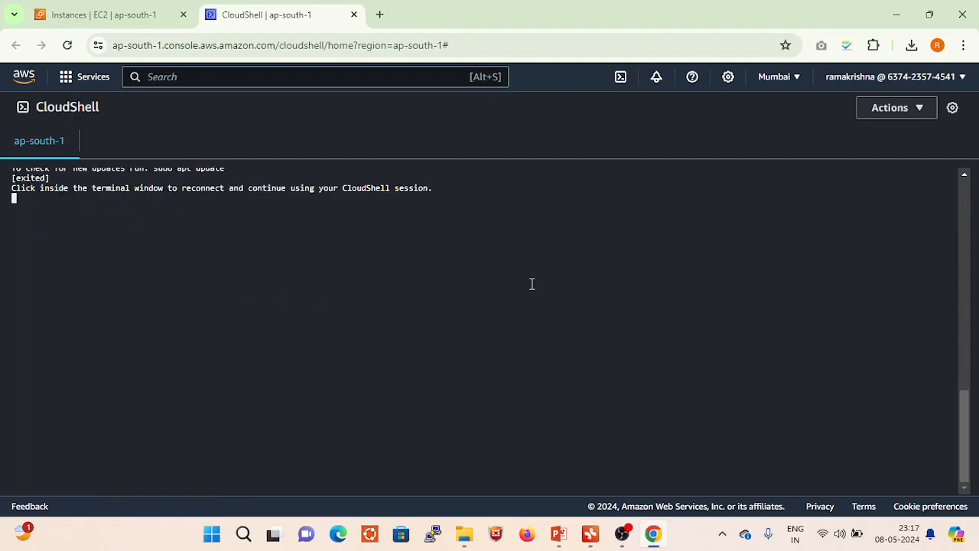
- Close the CloudShell page and minimize Chrome and File Explorer to show the desktop
{"action": "left_click", "coordinate": [354, 16]}
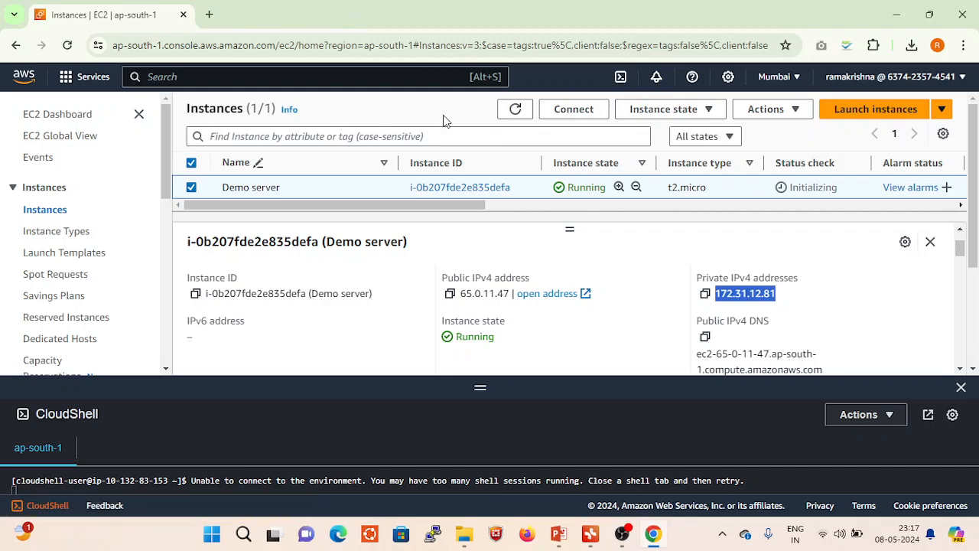
{"action": "left_click", "coordinate": [891, 19]}
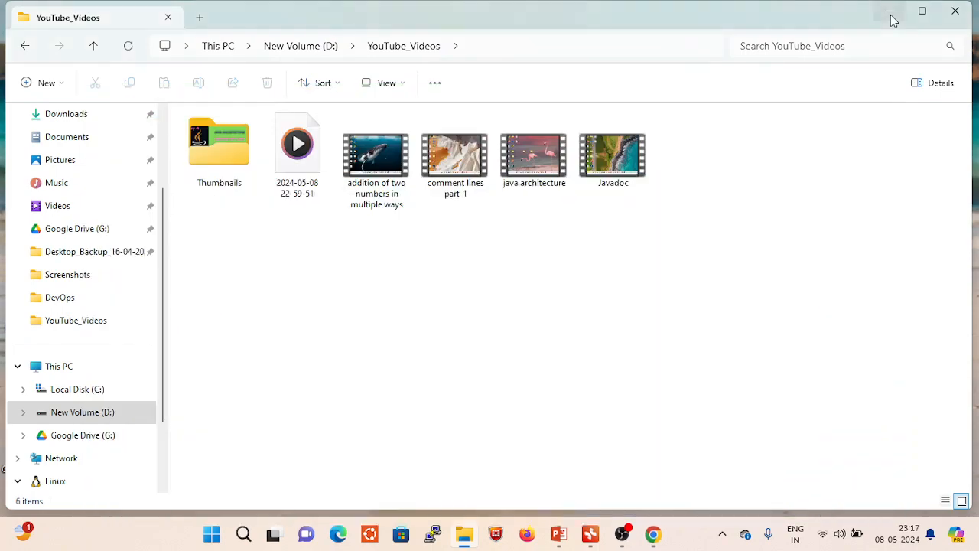
{"action": "left_click", "coordinate": [891, 15]}
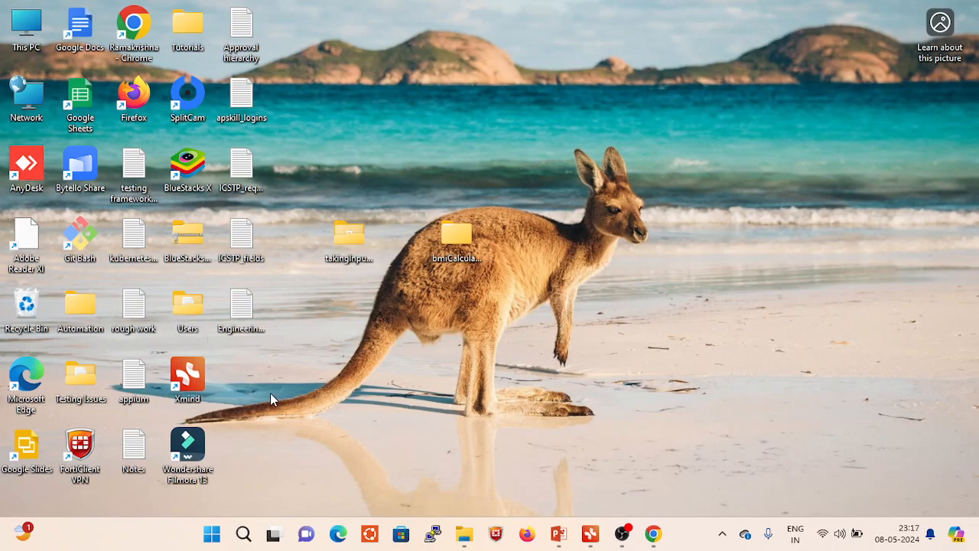
- Switch to File Explorer and open the Downloads folder containing demo123.pem, leaving its path unchanged
{"action": "left_click", "coordinate": [465, 534]}
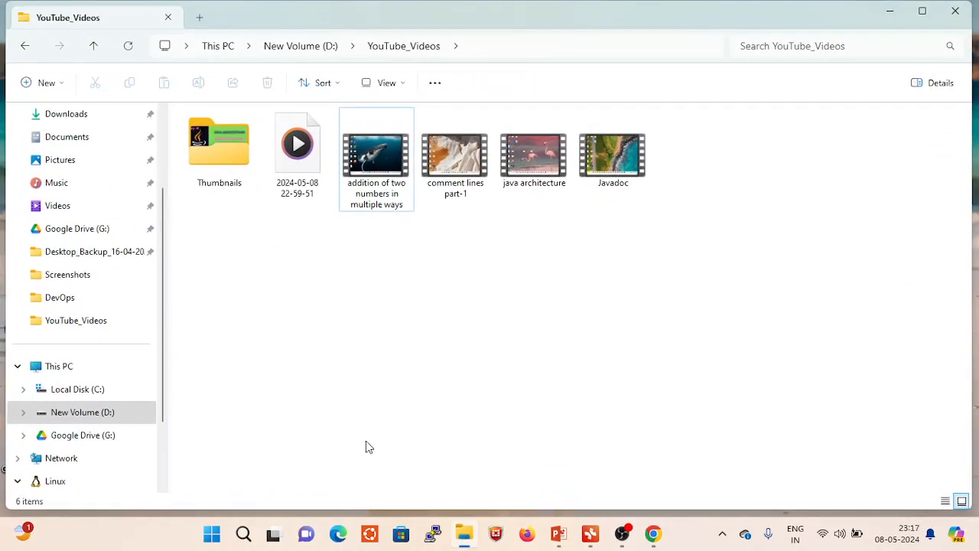
{"action": "left_click", "coordinate": [70, 115]}
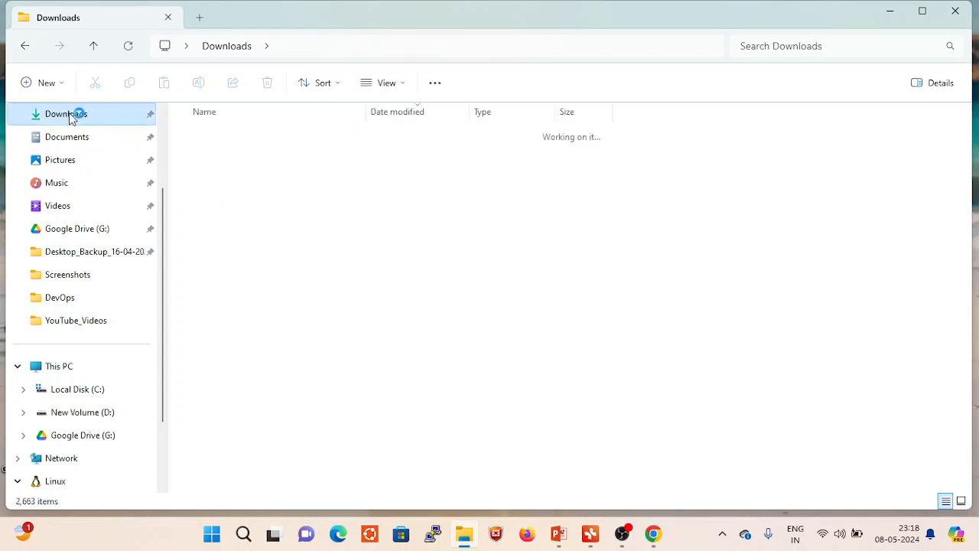
{"action": "left_click", "coordinate": [305, 48]}
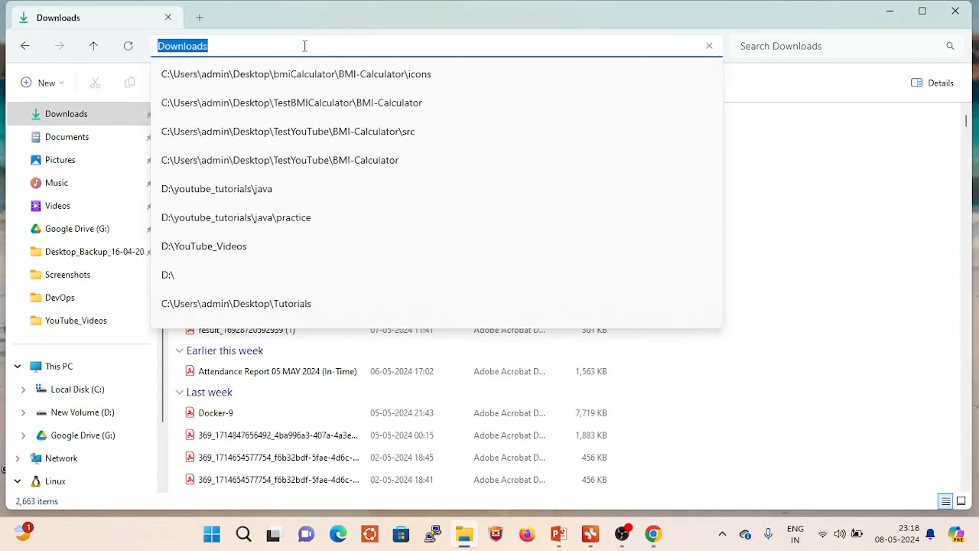
{"action": "left_click", "coordinate": [853, 236]}
{"action": "left_click", "coordinate": [853, 236]}
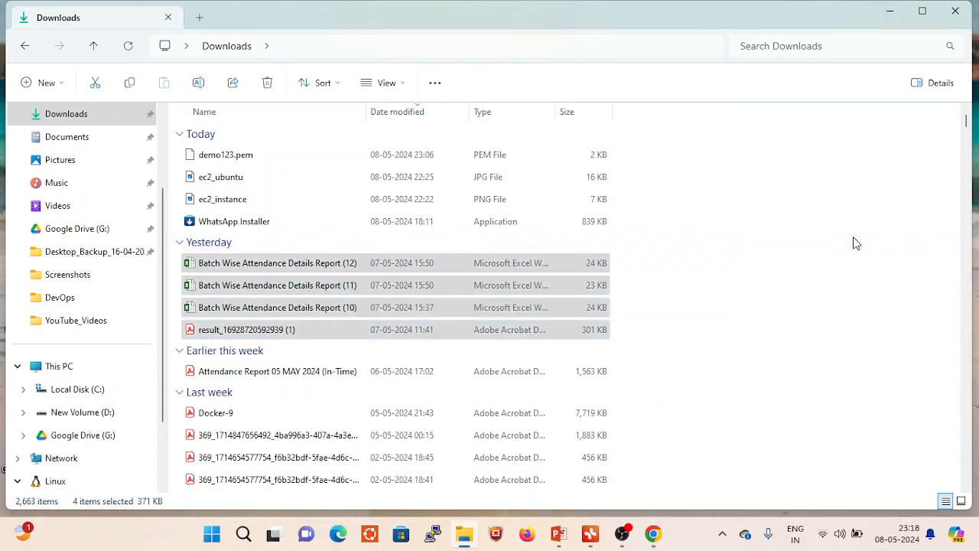
- Look through the full set of context commands in Downloads, dismiss them, and minimize File Explorer
{"action": "right_click", "coordinate": [855, 243]}
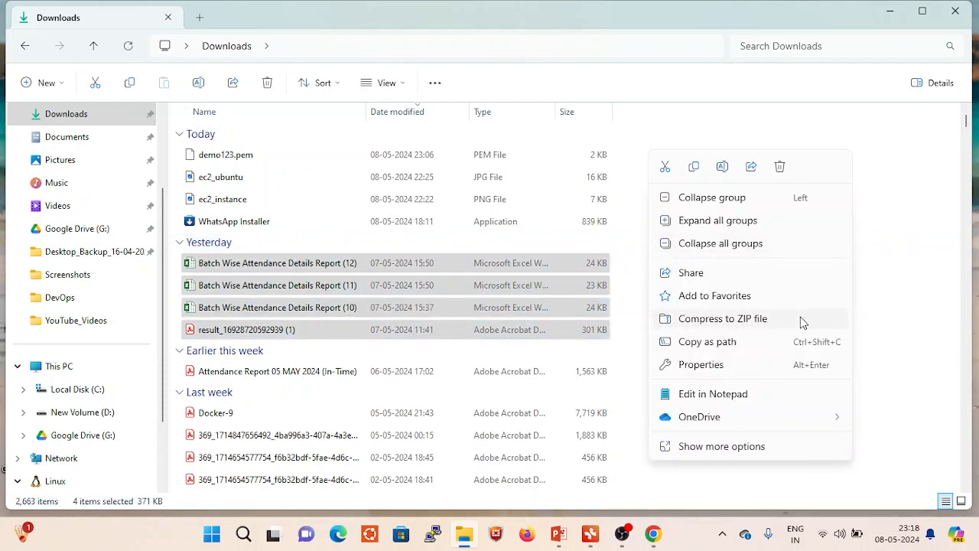
{"action": "left_click", "coordinate": [731, 449]}
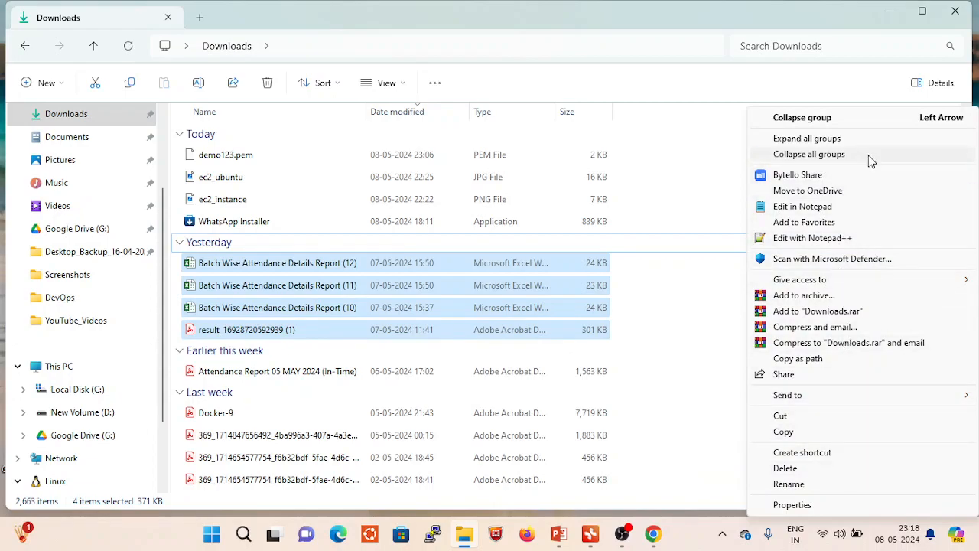
{"action": "left_click", "coordinate": [868, 78]}
{"action": "left_click", "coordinate": [867, 78]}
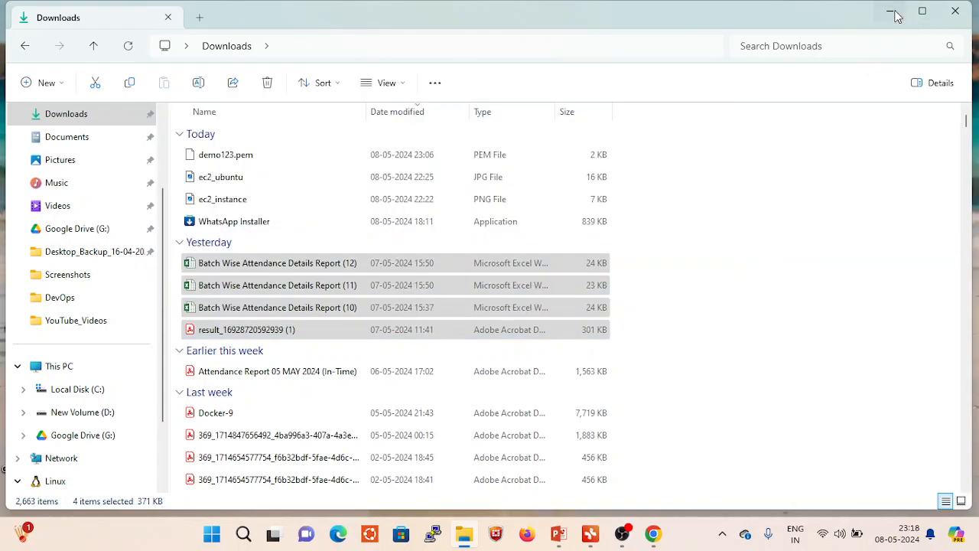
{"action": "left_click", "coordinate": [895, 14]}
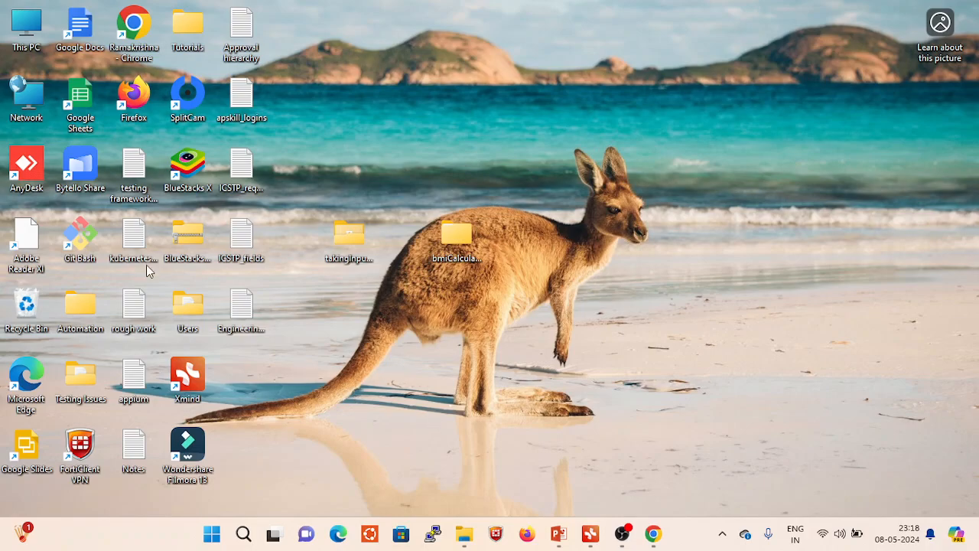
- Open Git Bash from the desktop, maximize its window, and print the current directory with pwd
{"action": "double_click", "coordinate": [83, 241]}
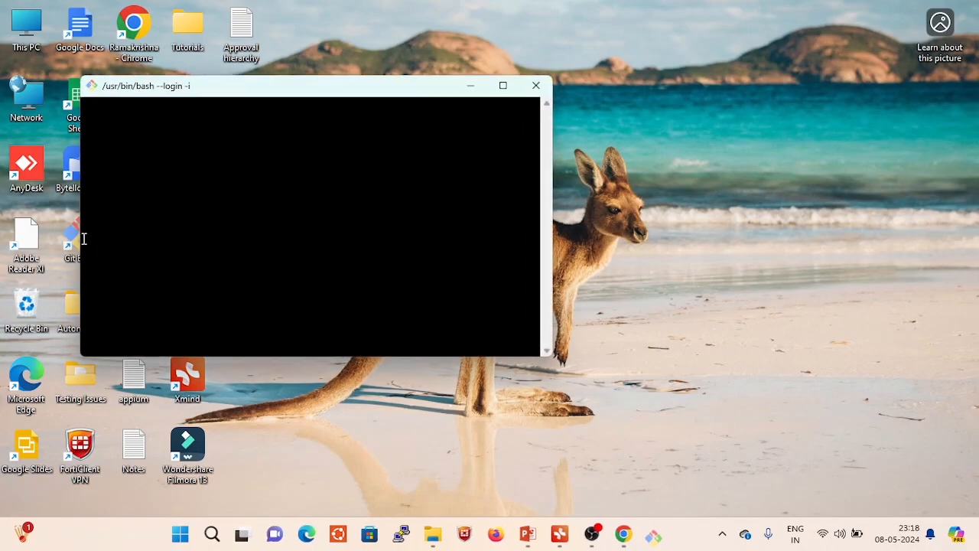
{"action": "left_click", "coordinate": [503, 87]}
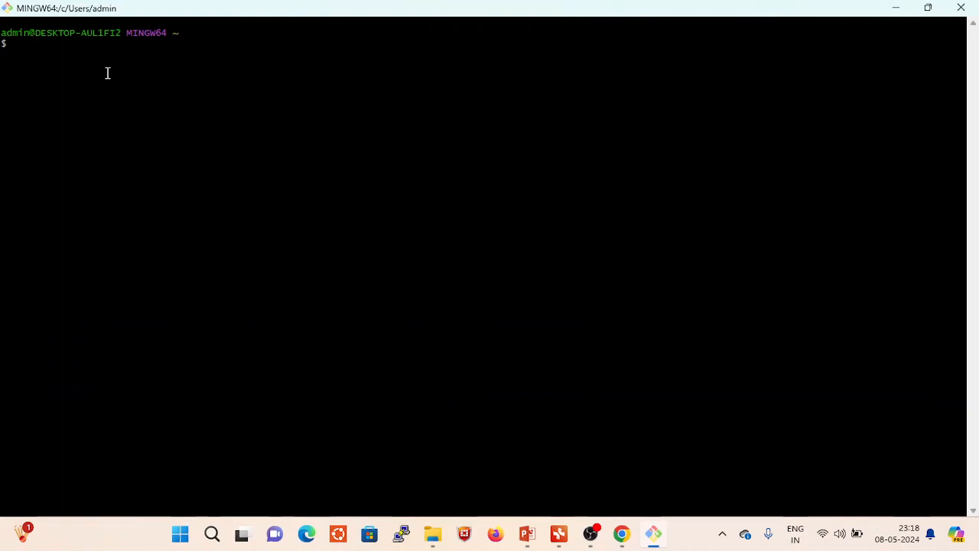
{"action": "type", "text": "pwd"}
{"action": "key", "text": "Return"}
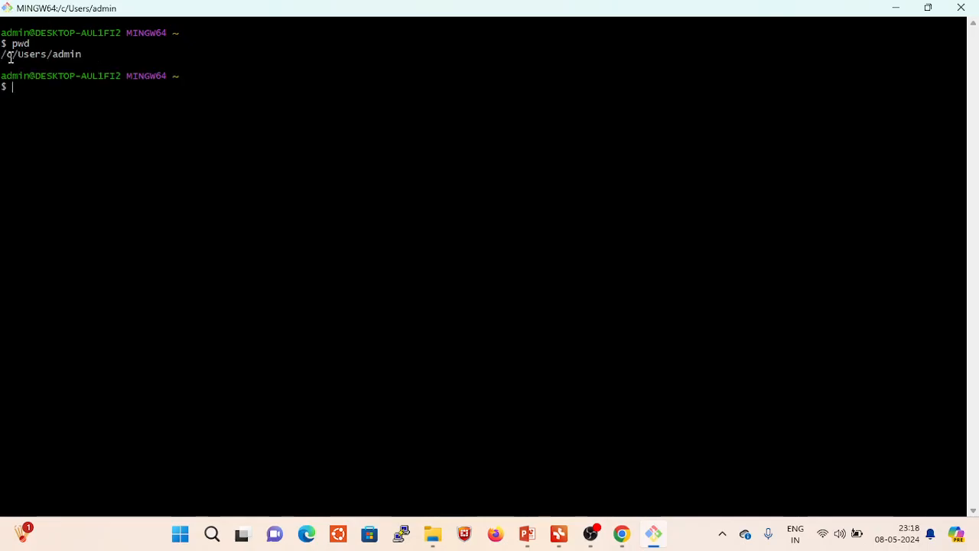
{"action": "left_click_drag", "start_coordinate": [11, 59], "coordinate": [82, 58]}
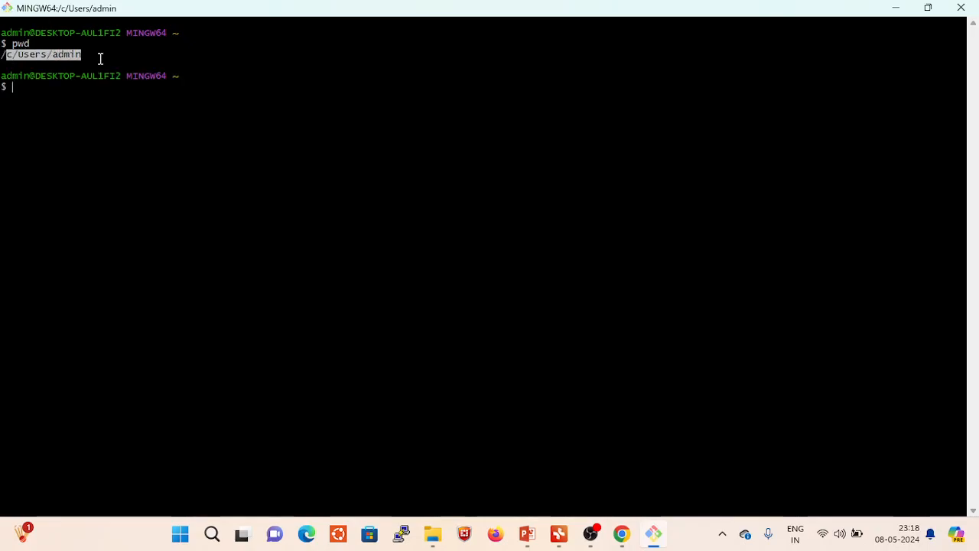
{"action": "left_click", "coordinate": [101, 59]}
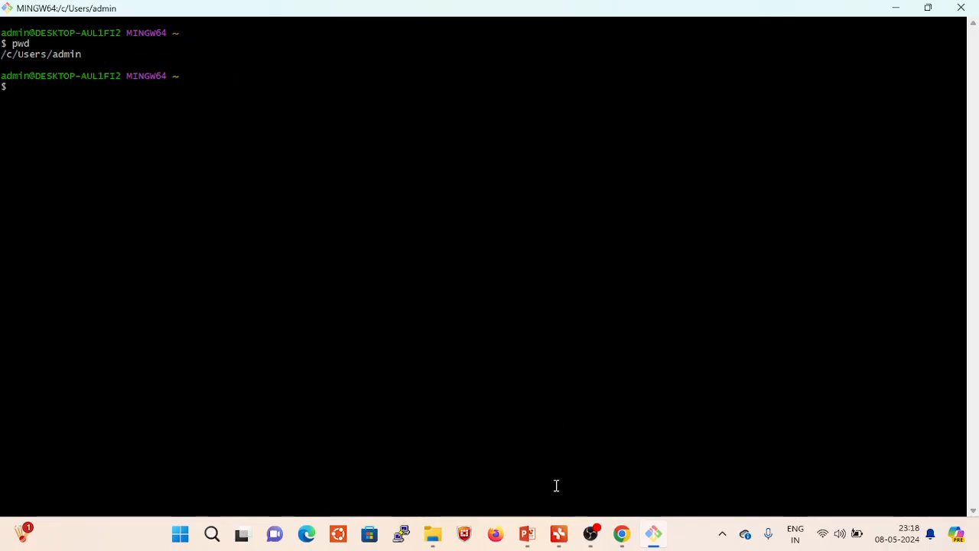
- Switch to File Explorer, look at the folders on Local Disk (C:), and return to the Downloads folder
{"action": "left_click", "coordinate": [433, 533]}
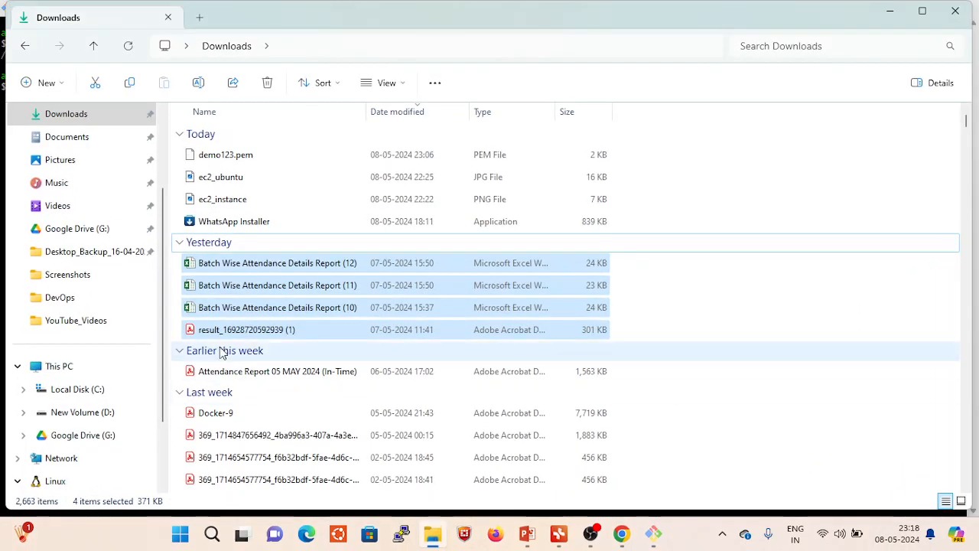
{"action": "scroll", "coordinate": [103, 169], "scroll_direction": "up", "scroll_amount": 2}
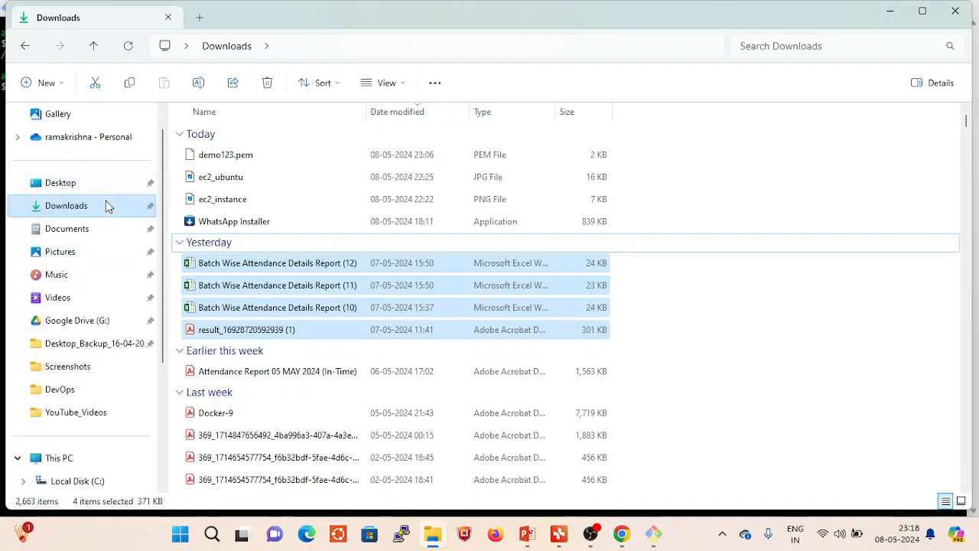
{"action": "scroll", "coordinate": [101, 229], "scroll_direction": "down", "scroll_amount": 2}
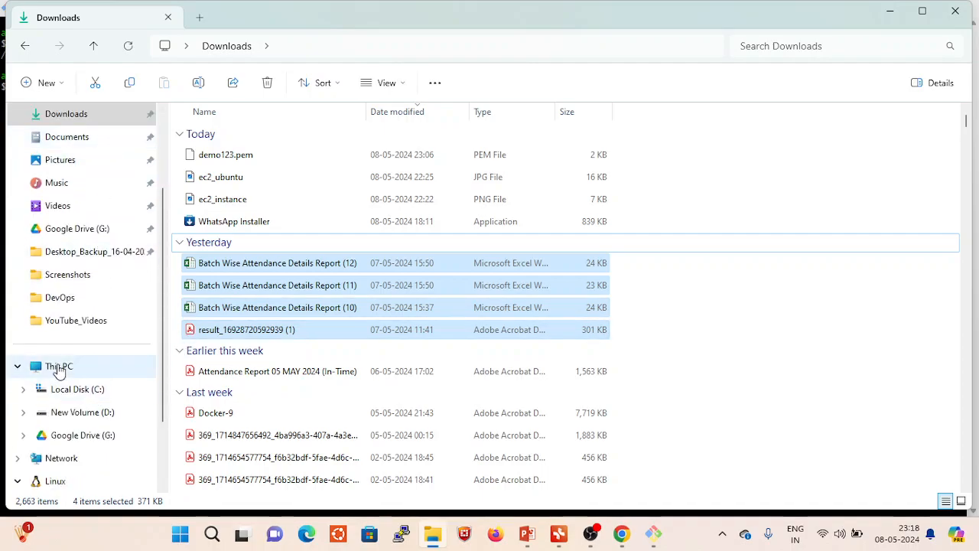
{"action": "left_click", "coordinate": [87, 390]}
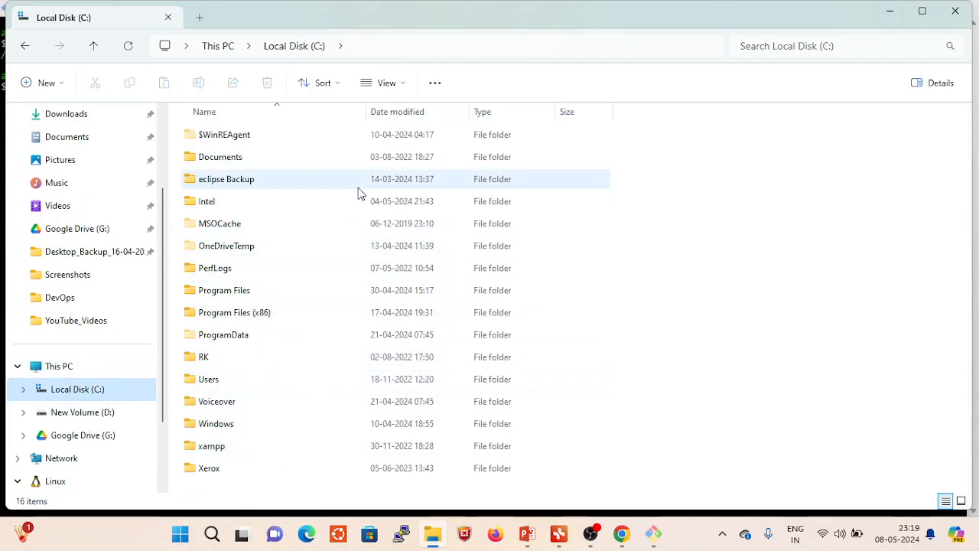
{"action": "scroll", "coordinate": [81, 183], "scroll_direction": "up", "scroll_amount": 2}
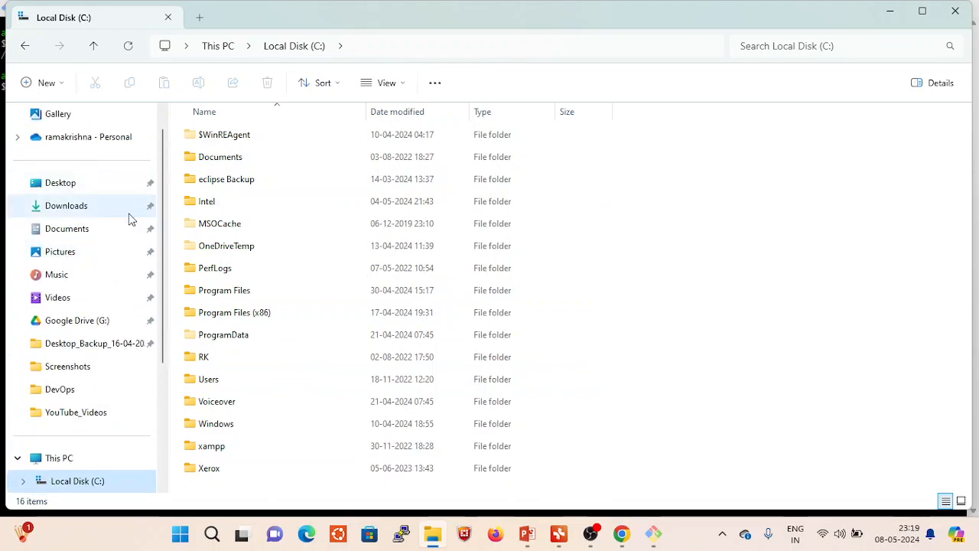
{"action": "left_click", "coordinate": [66, 206]}
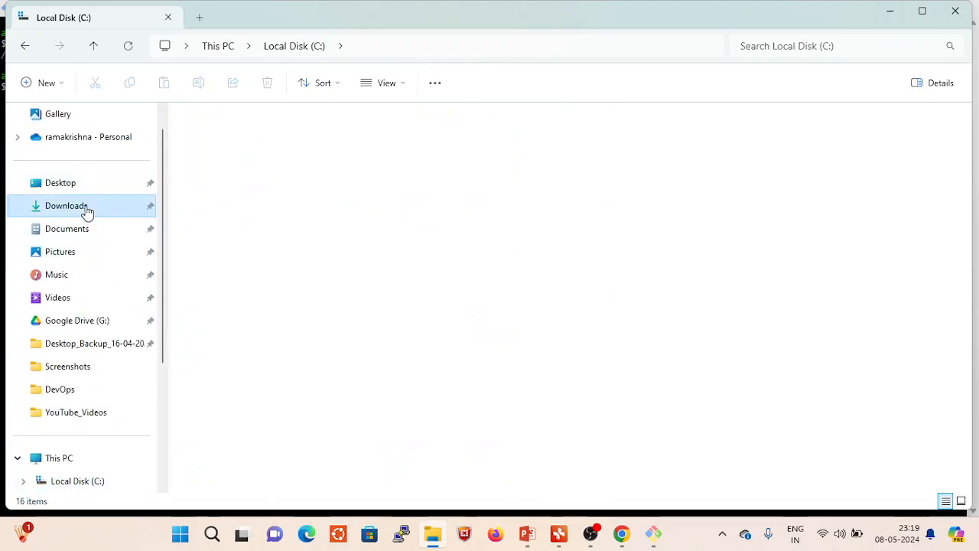
- Open a Command Prompt in the Downloads folder with cmd to read its full path, and minimize it
{"action": "left_click", "coordinate": [367, 38]}
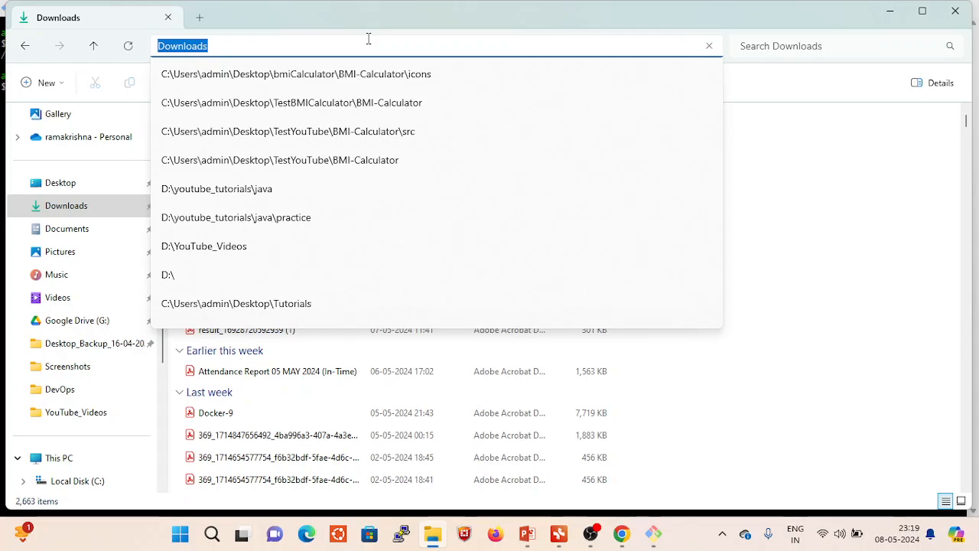
{"action": "type", "text": "cmd"}
{"action": "key", "text": "Return"}
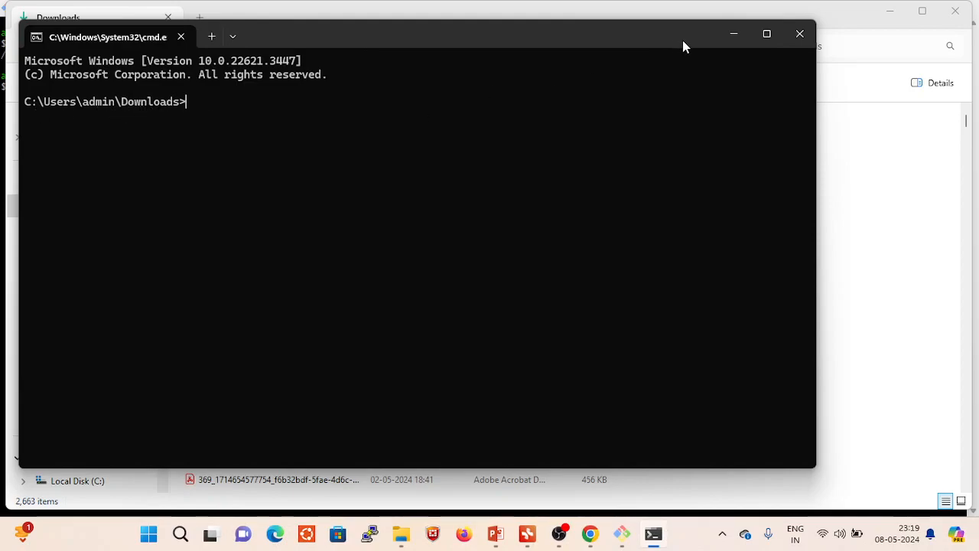
{"action": "left_click", "coordinate": [735, 35]}
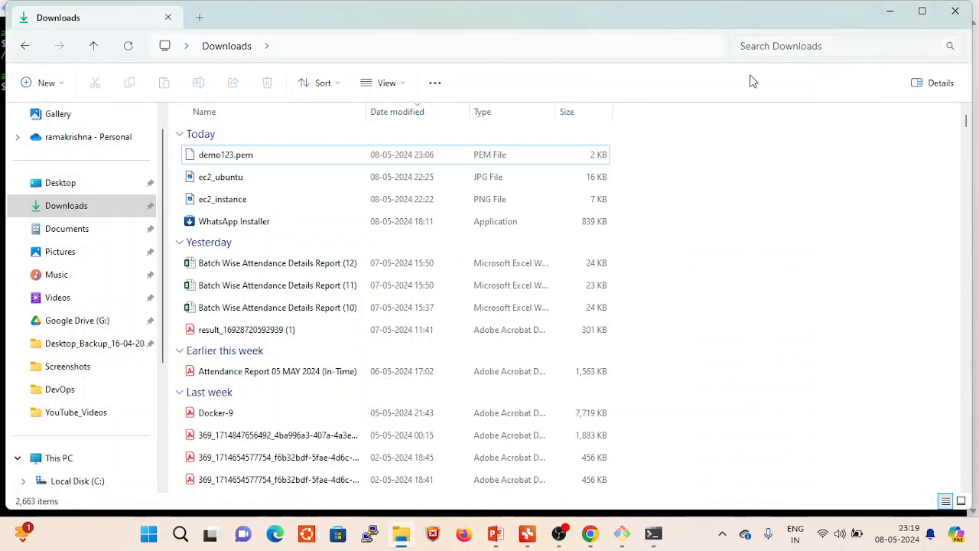
- Return to Git Bash, list the home directory with ls, and highlight Downloads in the listing
{"action": "left_click", "coordinate": [622, 534]}
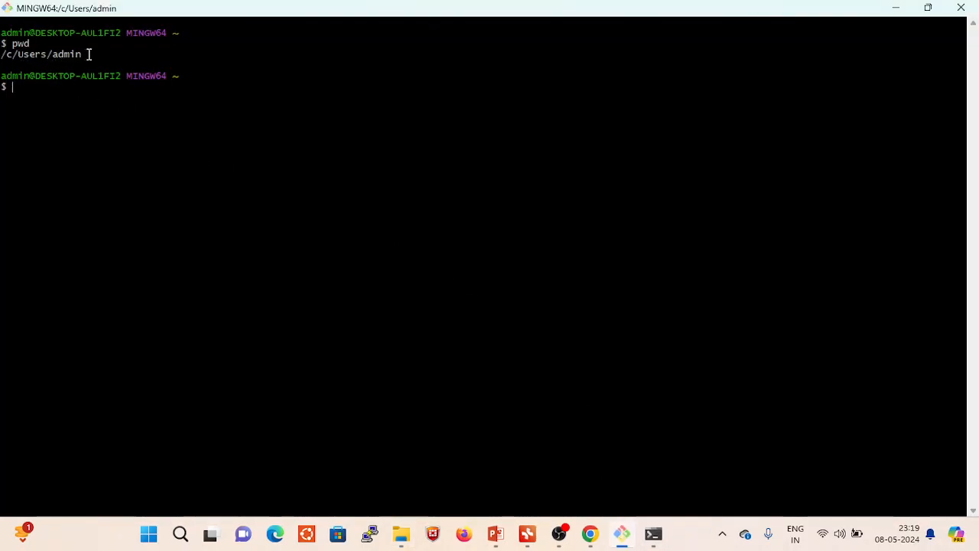
{"action": "type", "text": "ls"}
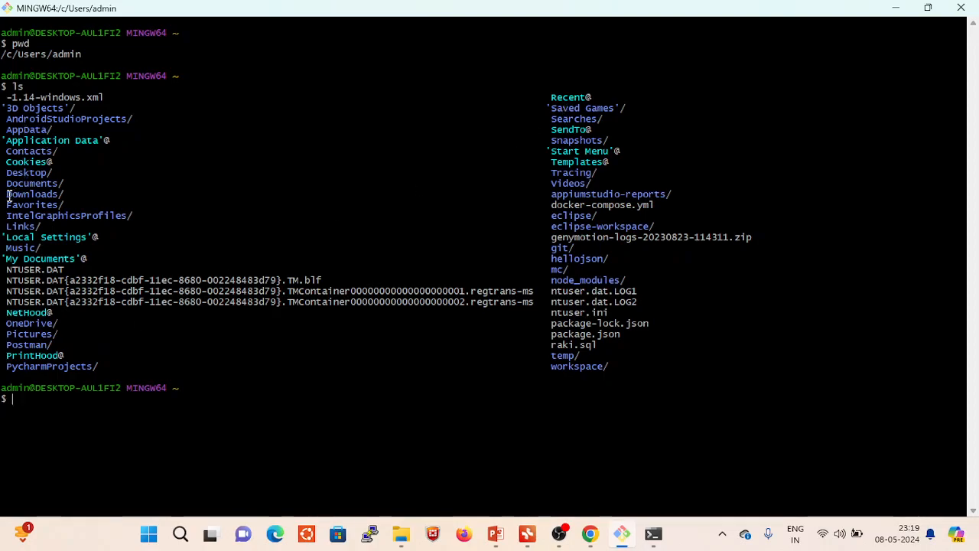
{"action": "left_click_drag", "start_coordinate": [8, 194], "coordinate": [62, 194]}
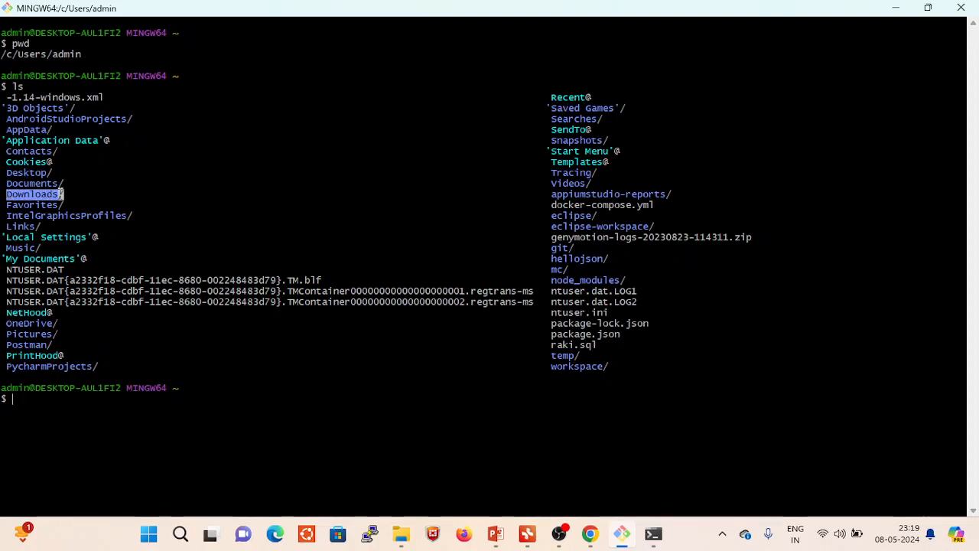
- Change the Git Bash directory to Downloads with cd Downloads/
{"action": "left_click", "coordinate": [27, 401]}
{"action": "type", "text": "cd"}
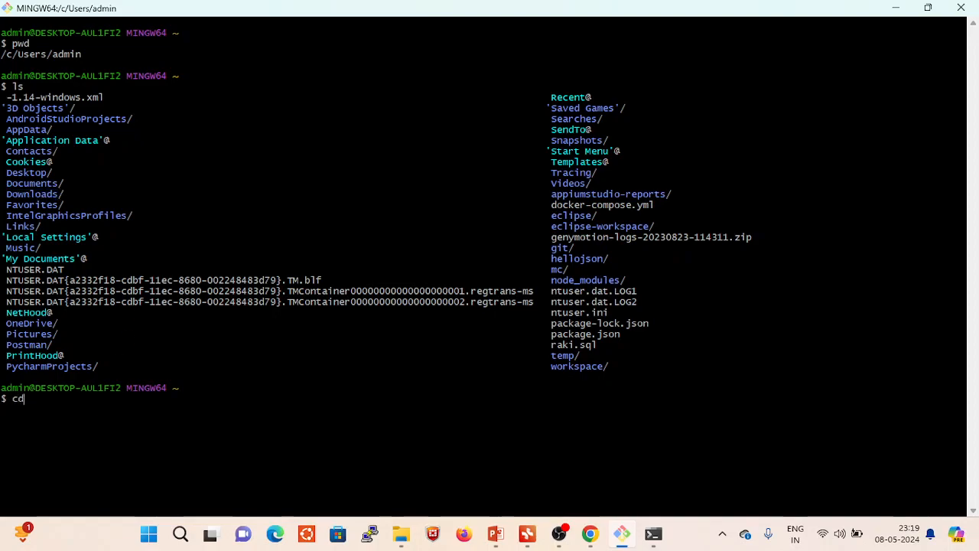
{"action": "type", "text": " Dow"}
{"action": "key", "text": "Tab"}
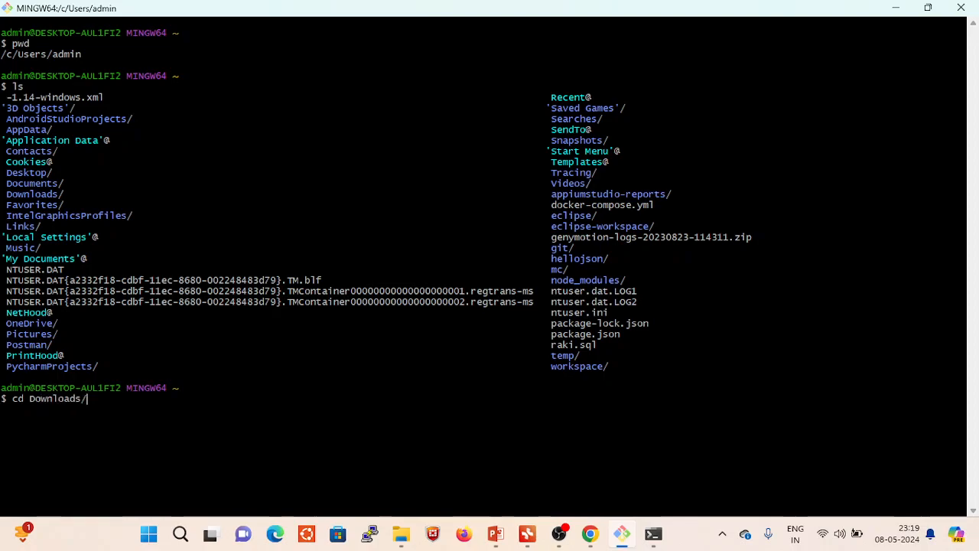
{"action": "key", "text": "Return"}
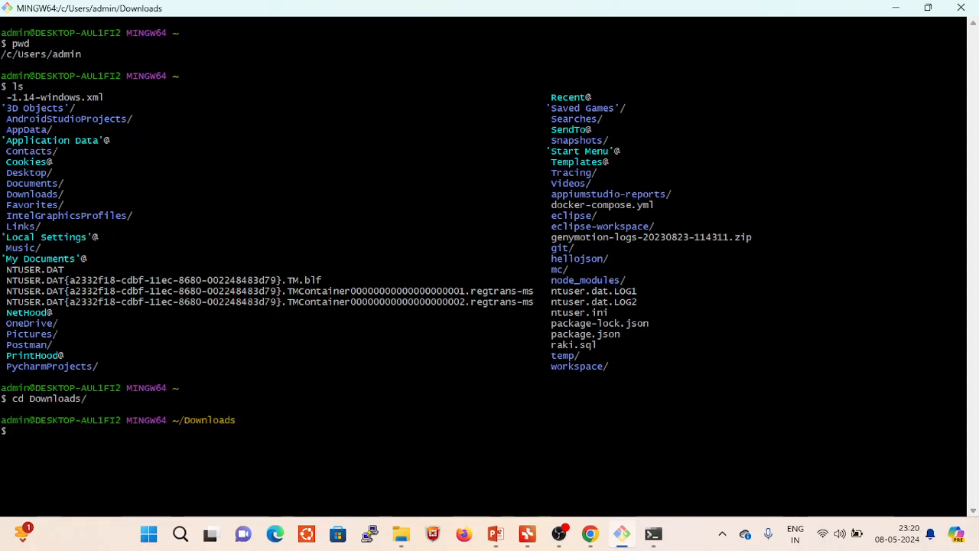
- Print the working directory, list its files with ls, and check demo123.pem in File Explorer before returning to Git Bash
{"action": "type", "text": "pwd"}
{"action": "key", "text": "Return"}
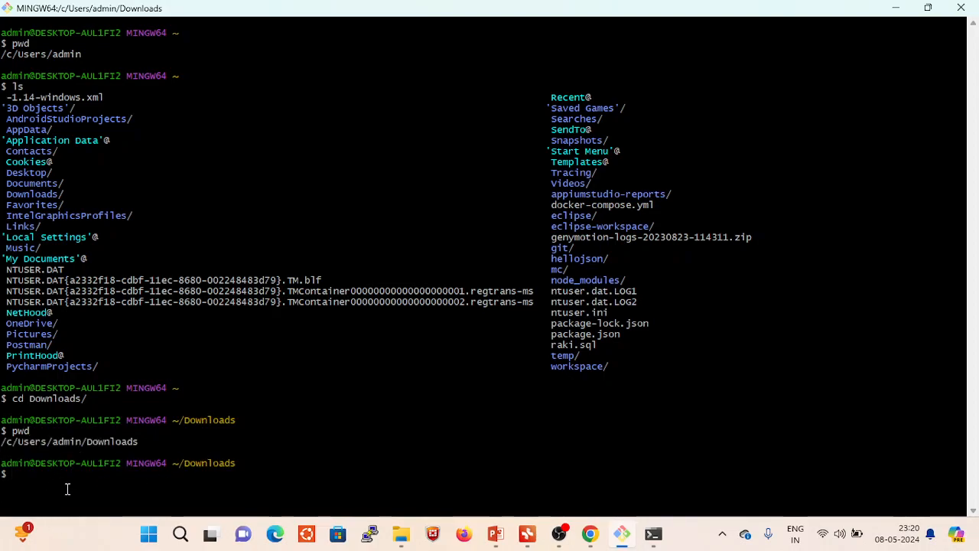
{"action": "type", "text": "ls"}
{"action": "key", "text": "Return"}
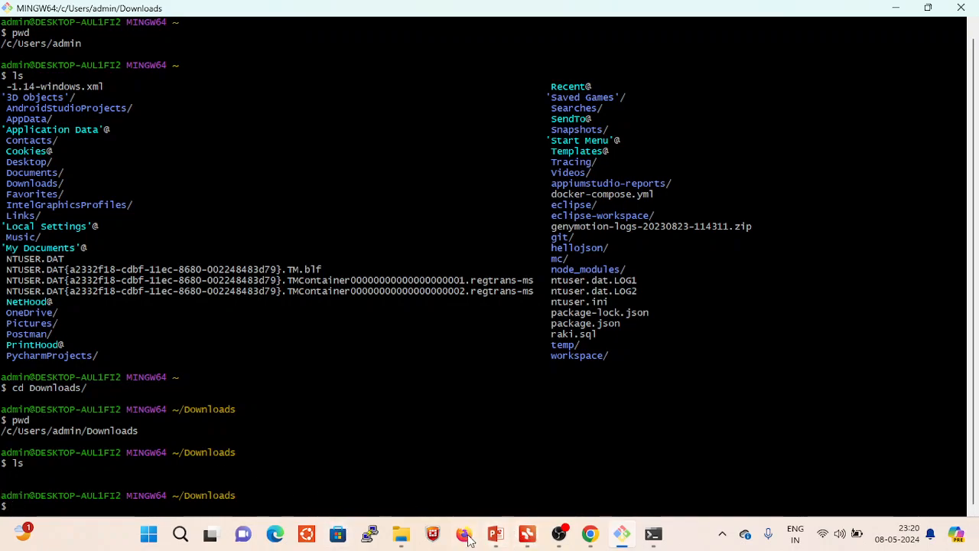
{"action": "left_click", "coordinate": [402, 535]}
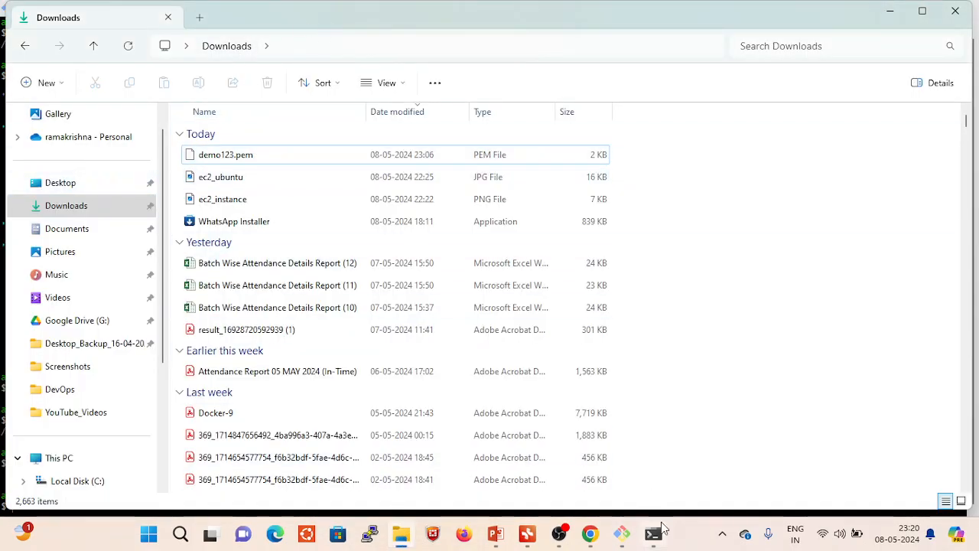
{"action": "left_click", "coordinate": [620, 538]}
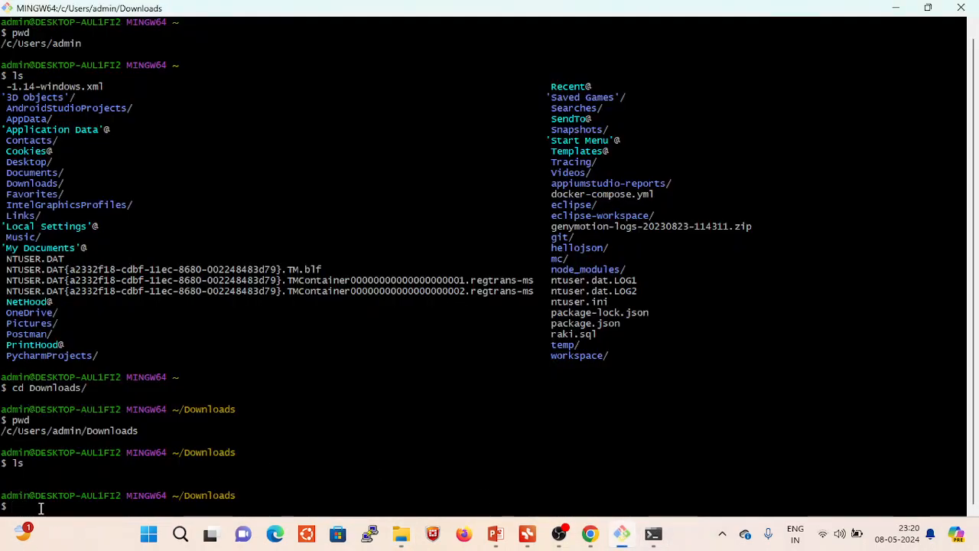
- Clear the Git Bash screen with the clear command
{"action": "type", "text": "cl"}
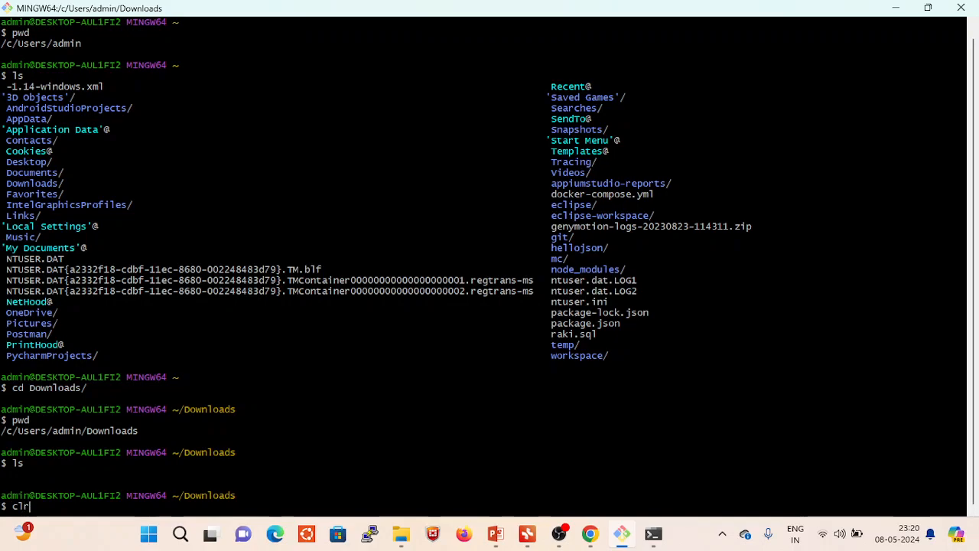
{"action": "type", "text": "r"}
{"action": "key", "text": "Return"}
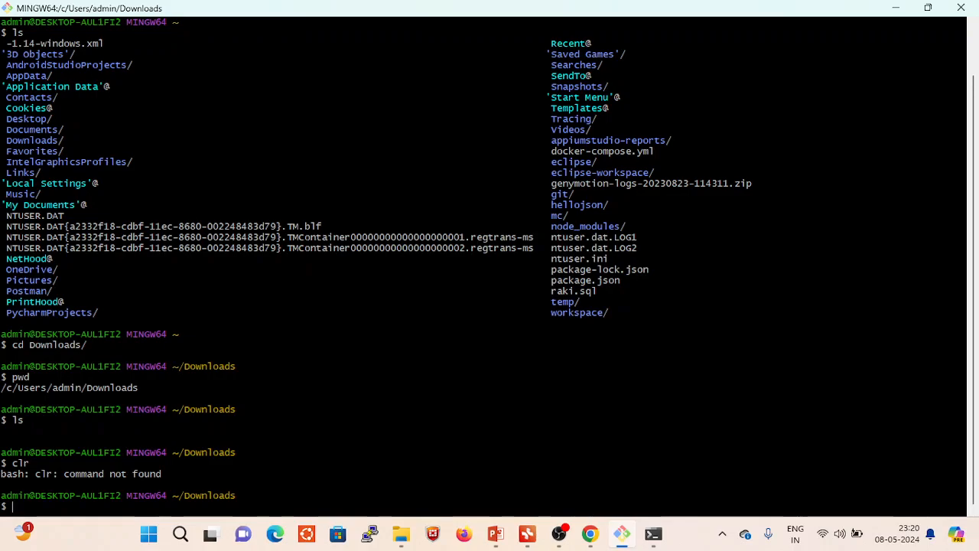
{"action": "type", "text": "clear"}
{"action": "key", "text": "Return"}
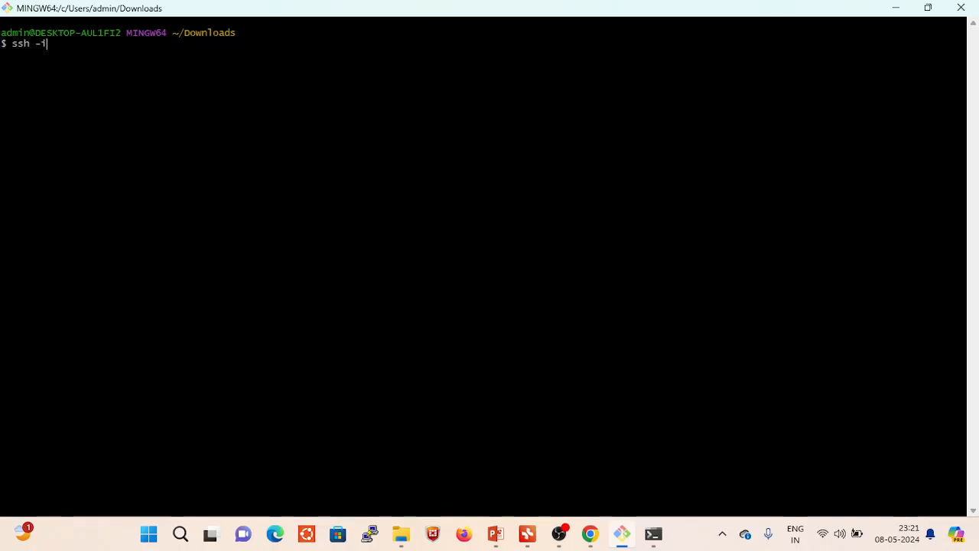
- Enter the first part of the SSH command, ssh -i demo123.pem ubuntu@, without running it
{"action": "type", "text": "demo1"}
{"action": "key", "text": "Tab"}
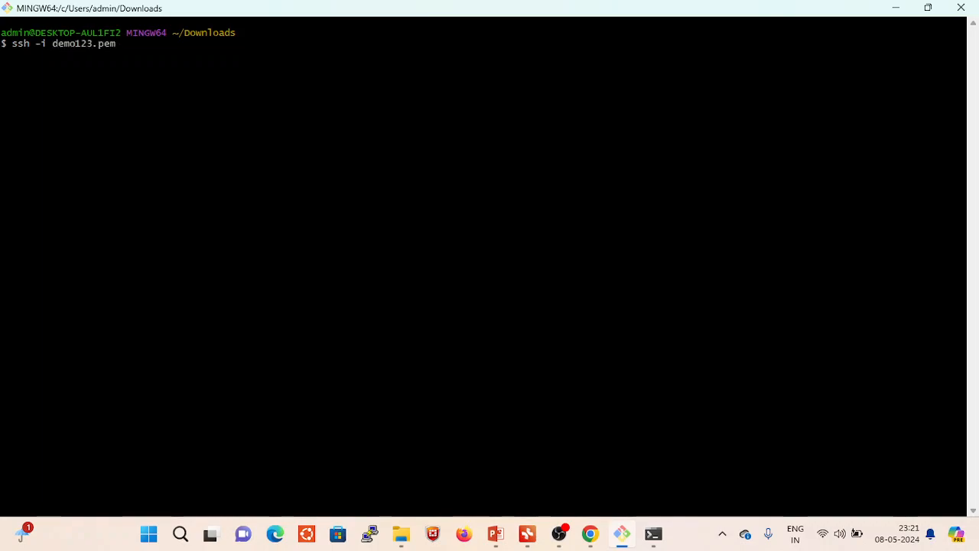
{"action": "type", "text": "ubuntu@"}
- Copy the Demo server's public IPv4 address from the EC2 console in Chrome and paste it after ubuntu@ in Git Bash
{"action": "left_click", "coordinate": [590, 535]}
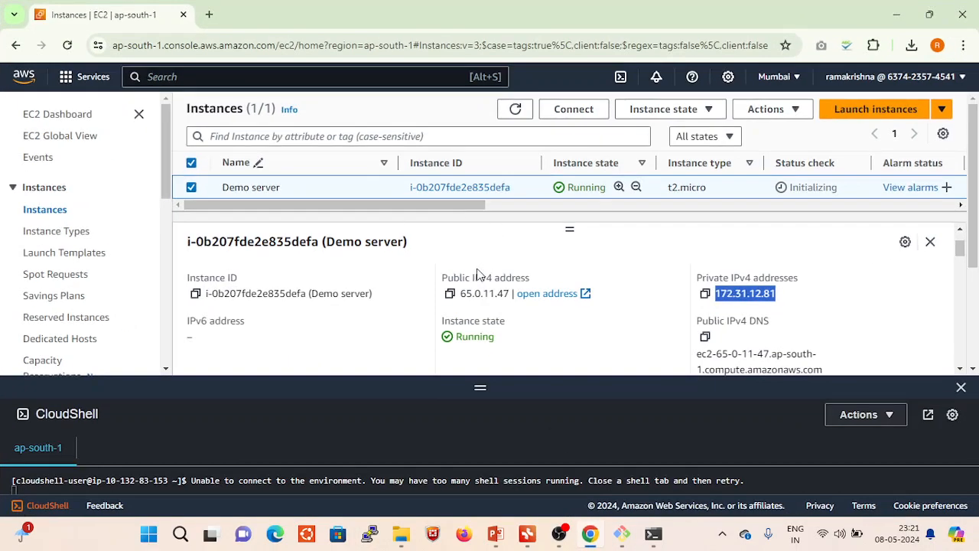
{"action": "left_click", "coordinate": [451, 297]}
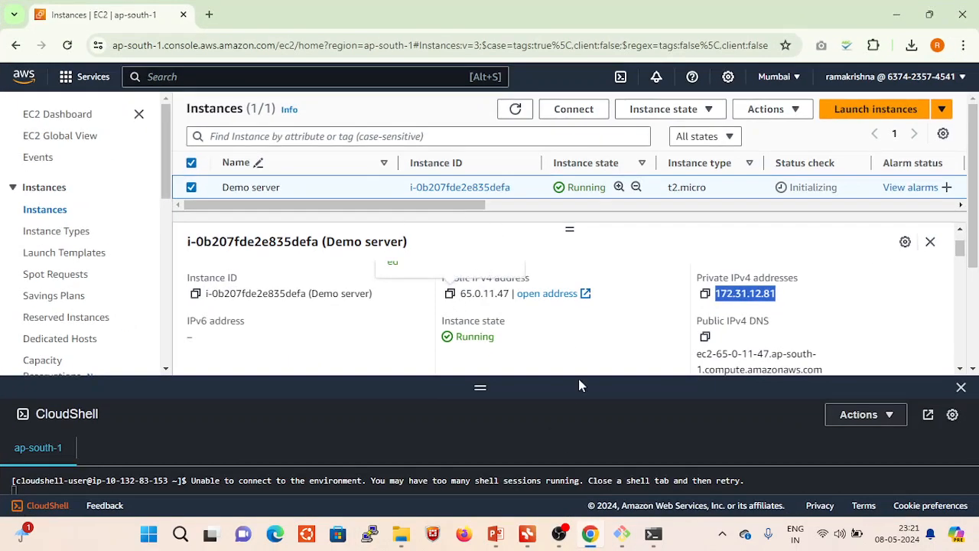
{"action": "left_click", "coordinate": [622, 535]}
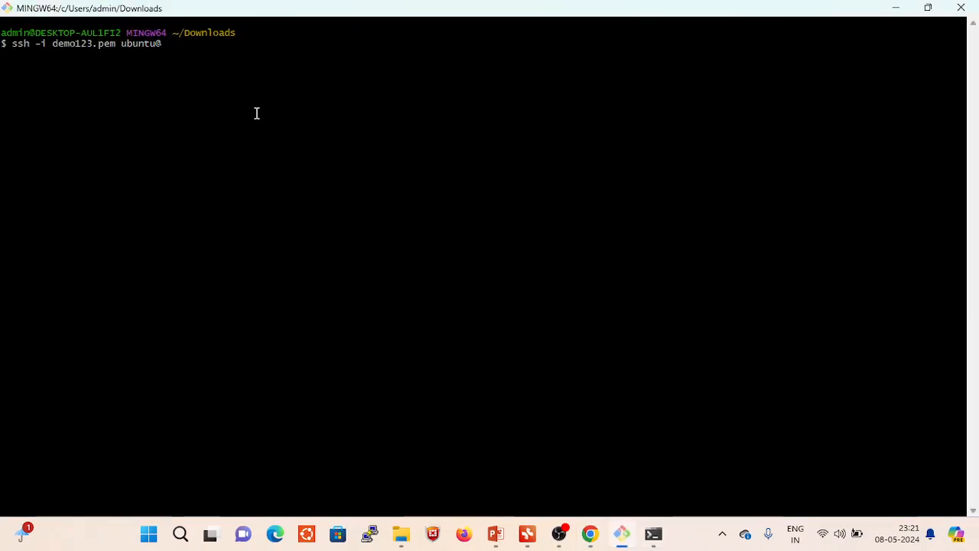
{"action": "right_click", "coordinate": [255, 113]}
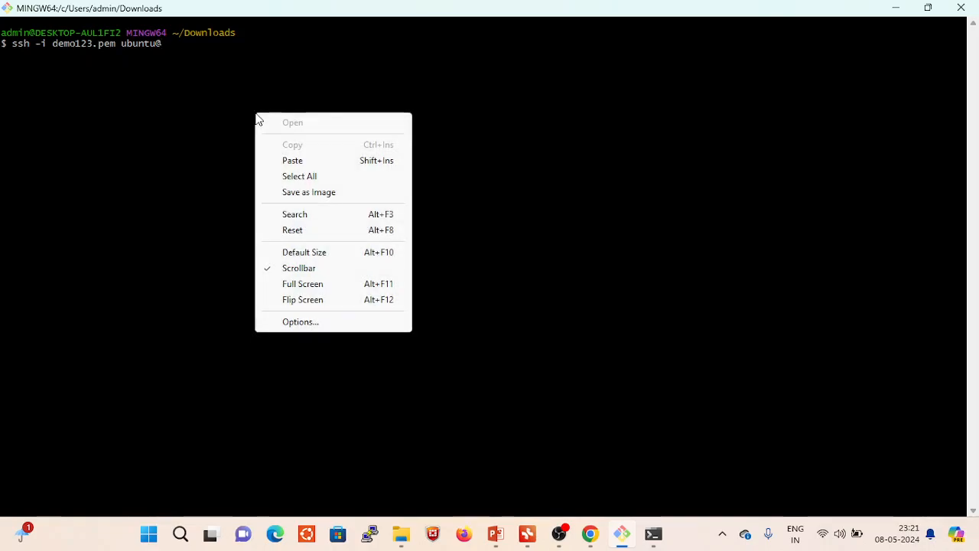
{"action": "left_click", "coordinate": [301, 160]}
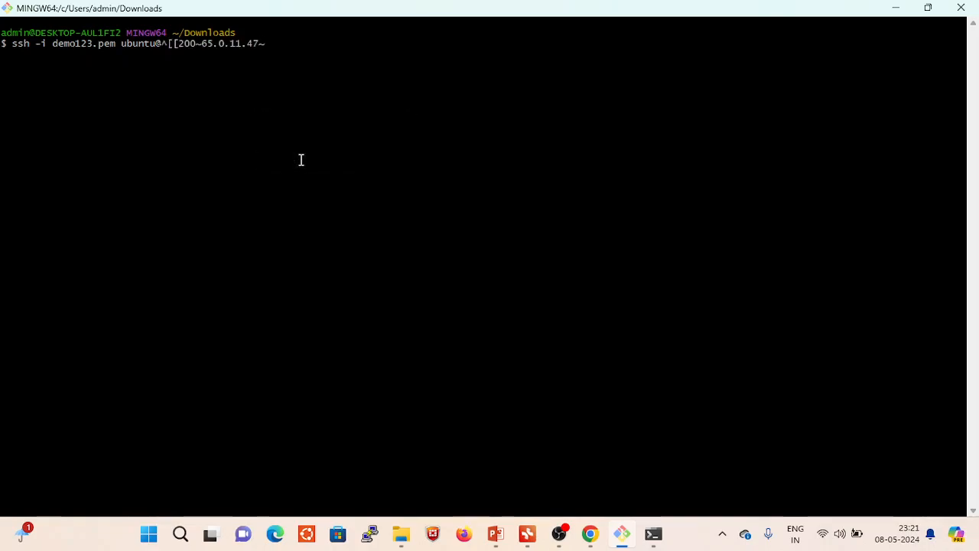
{"action": "key", "text": "BackSpace"}
{"action": "key", "text": "BackSpace"}
{"action": "key", "text": "BackSpace"}
{"action": "key", "text": "BackSpace"}
{"action": "key", "text": "BackSpace"}
{"action": "key", "text": "BackSpace"}
{"action": "key", "text": "BackSpace"}
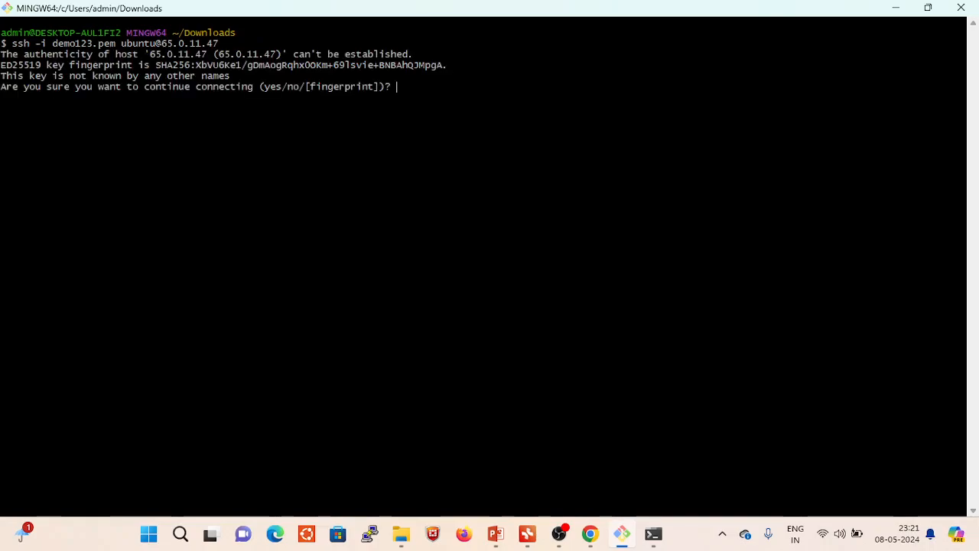
{"action": "type", "text": "yes"}
{"action": "key", "text": "Return"}
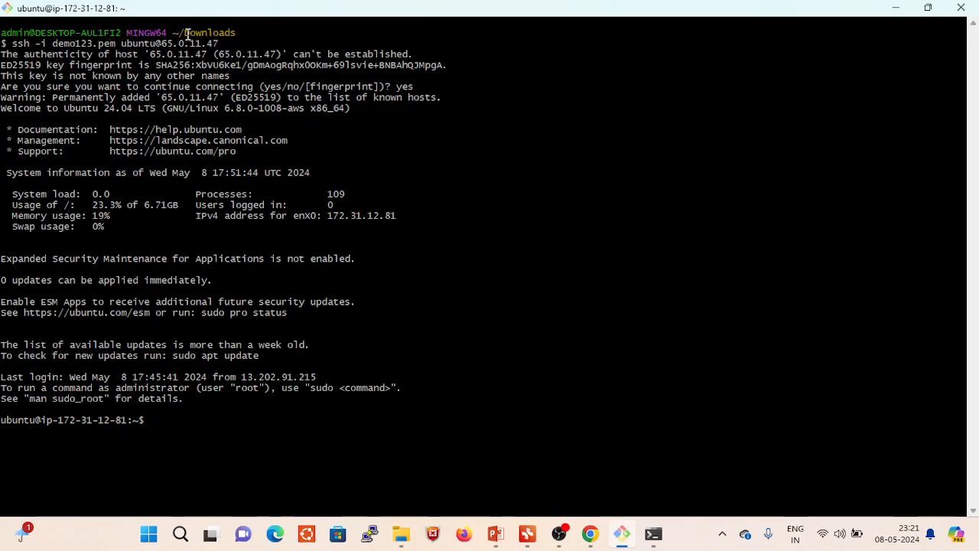
- Compare the IP address in the Git Bash prompt with the Demo server's private IPv4 address in the EC2 console in Chrome, returning to Git Bash
{"action": "left_click_drag", "start_coordinate": [185, 33], "coordinate": [234, 33]}
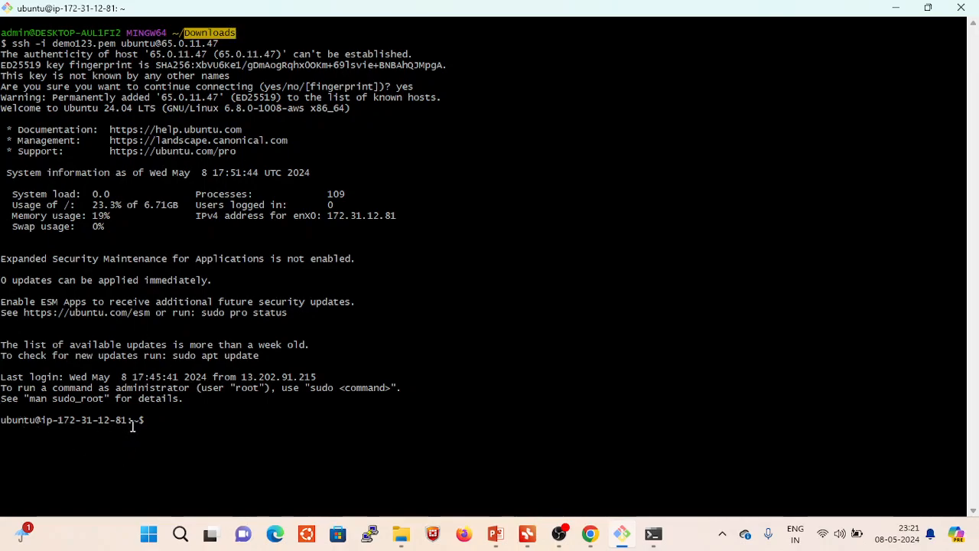
{"action": "left_click_drag", "start_coordinate": [128, 420], "coordinate": [58, 420]}
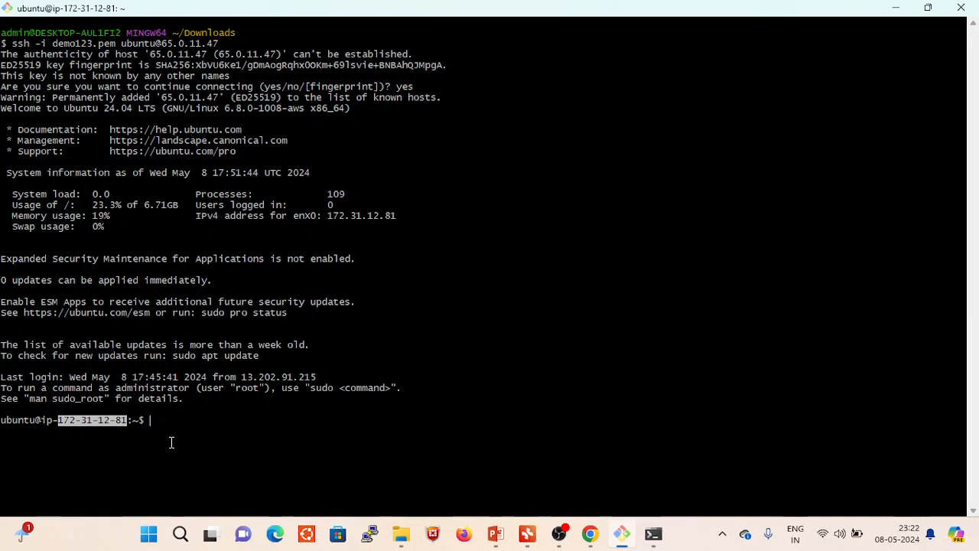
{"action": "left_click", "coordinate": [594, 537]}
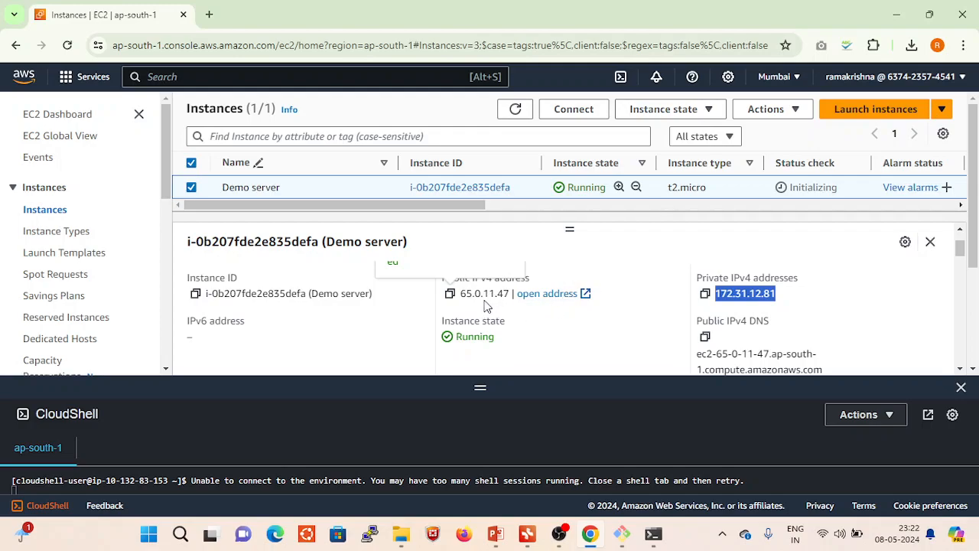
{"action": "left_click", "coordinate": [795, 308]}
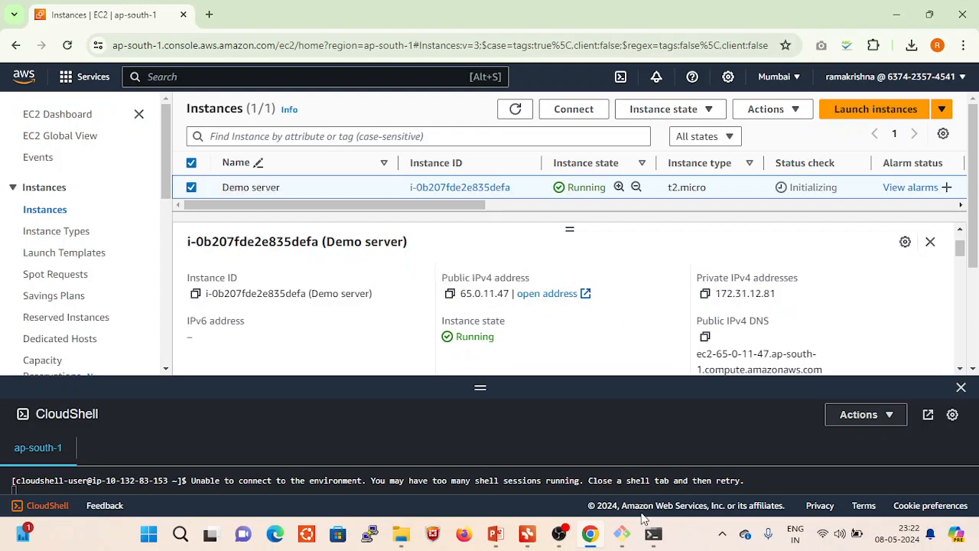
{"action": "left_click", "coordinate": [622, 534]}
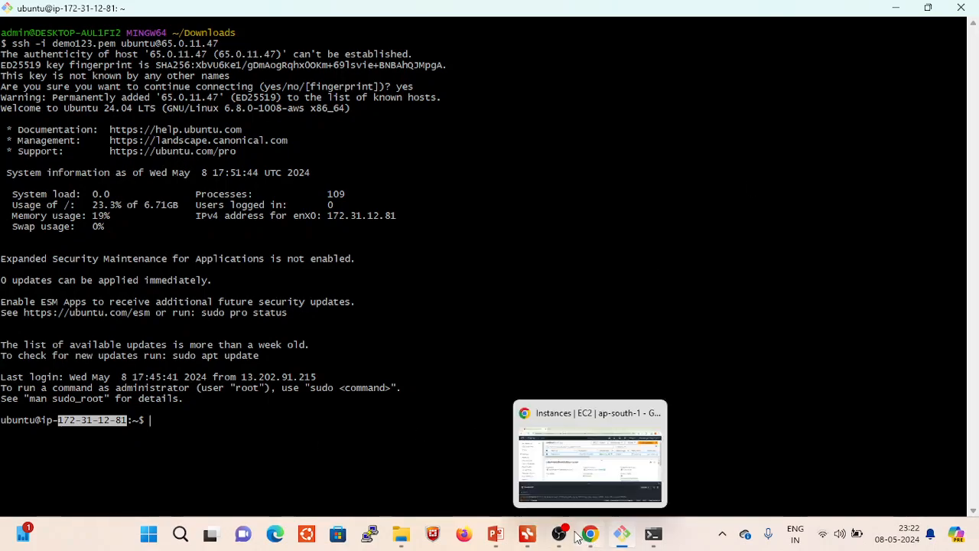
- Review the SSH methods on the PowerPoint slide and the devops mind map, select the putty topic, and minimize both windows
{"action": "left_click", "coordinate": [529, 541]}
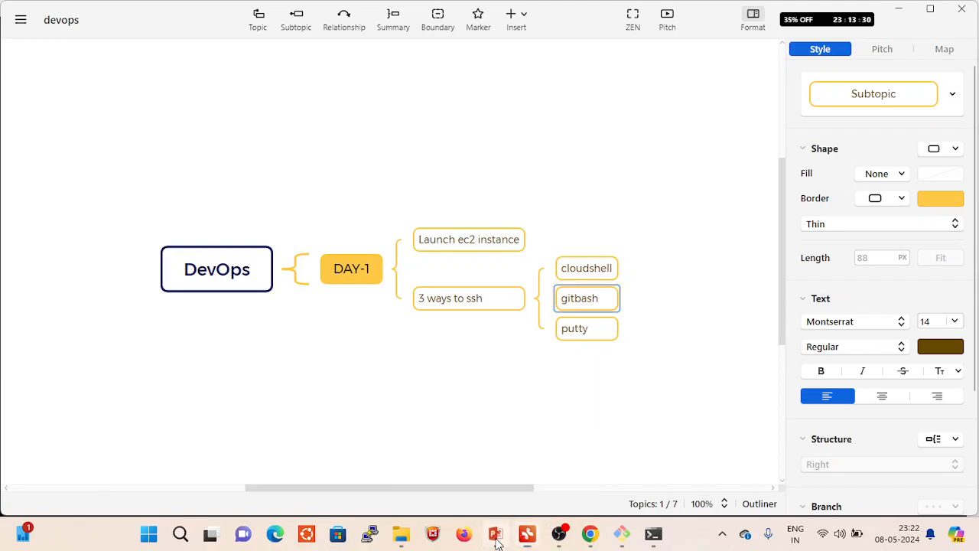
{"action": "left_click", "coordinate": [496, 534]}
{"action": "left_click", "coordinate": [395, 275]}
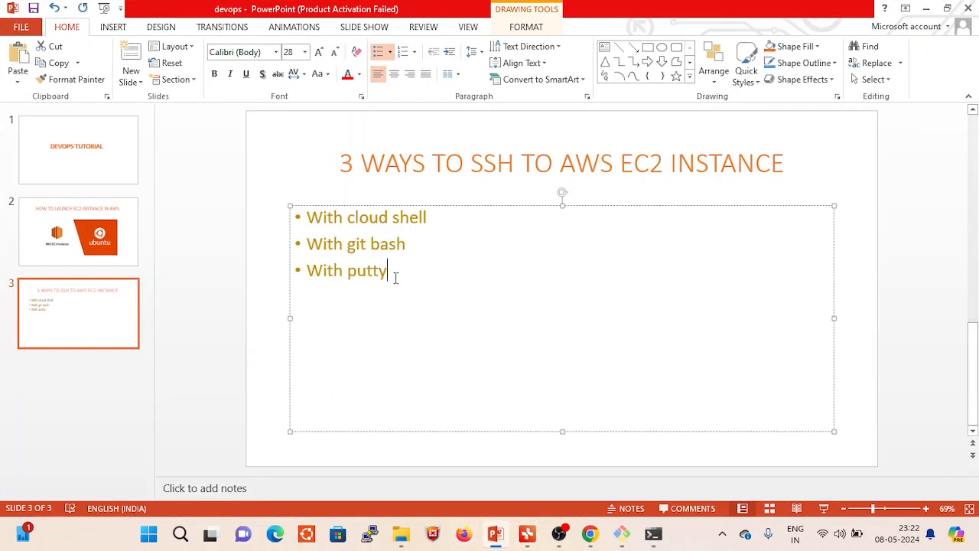
{"action": "left_click", "coordinate": [528, 540]}
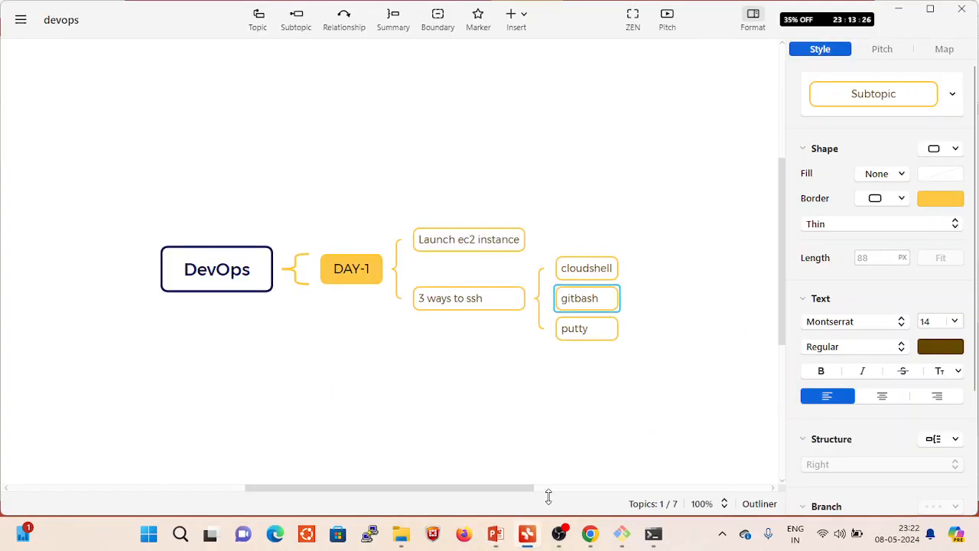
{"action": "left_click", "coordinate": [598, 330]}
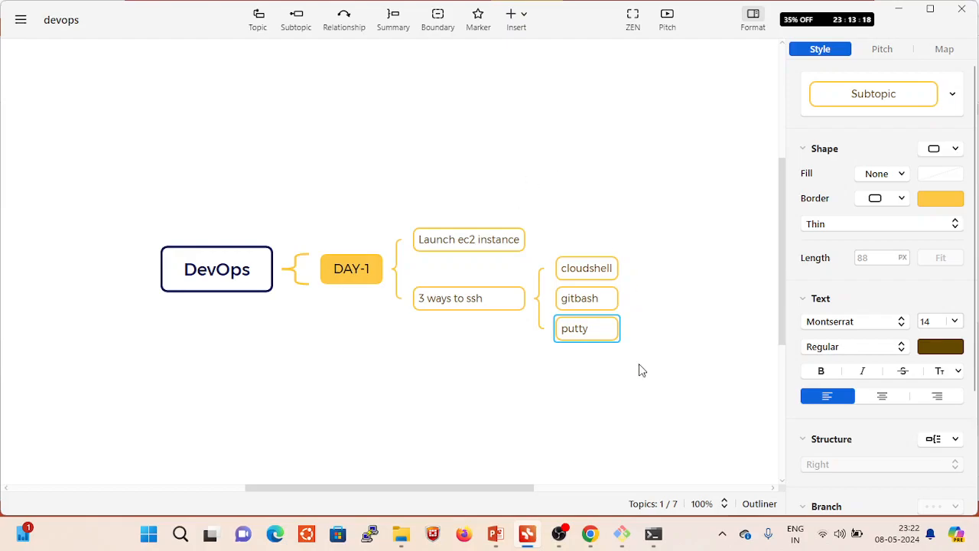
{"action": "left_click", "coordinate": [898, 9]}
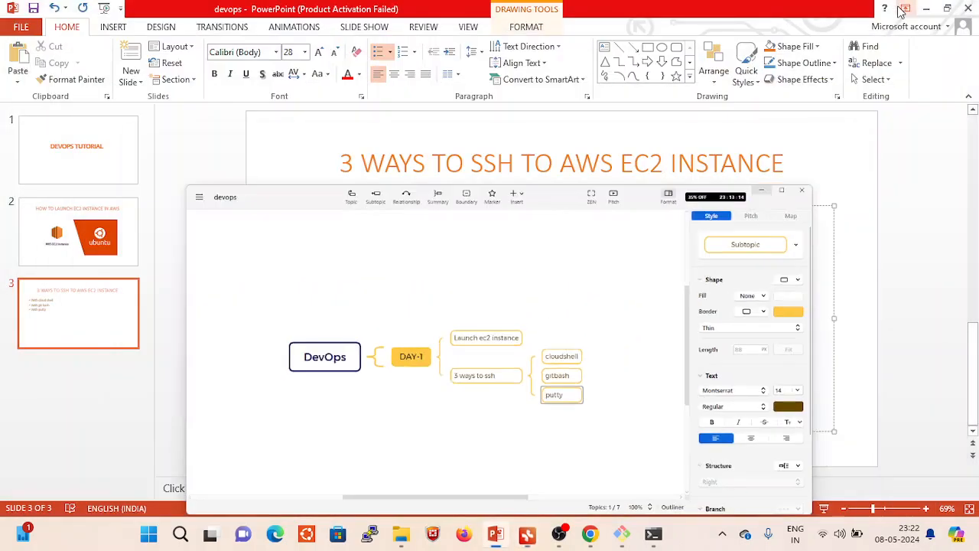
{"action": "left_click", "coordinate": [923, 10]}
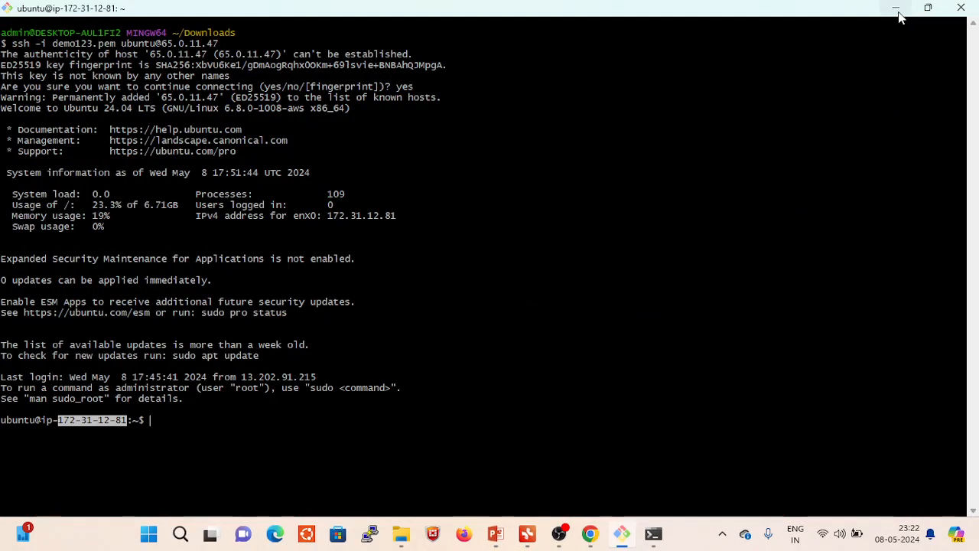
- End the SSH session with the exit command and exit Git Bash the same way
{"action": "left_click", "coordinate": [156, 427]}
{"action": "type", "text": "exit"}
{"action": "key", "text": "Return"}
{"action": "type", "text": "exi"}
{"action": "key", "text": "Return"}
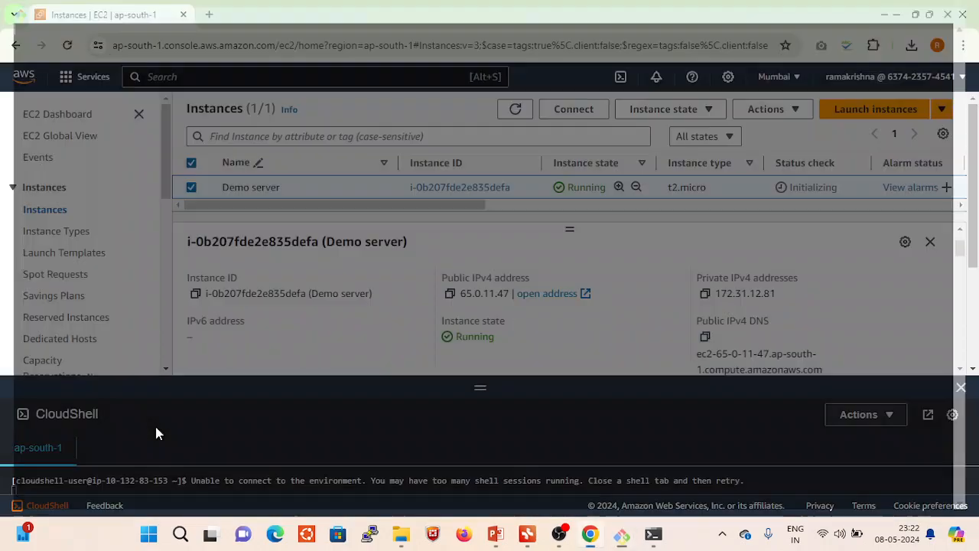
- Close the Command Prompt window and the CloudShell pane in the EC2 console
{"action": "left_click", "coordinate": [653, 533]}
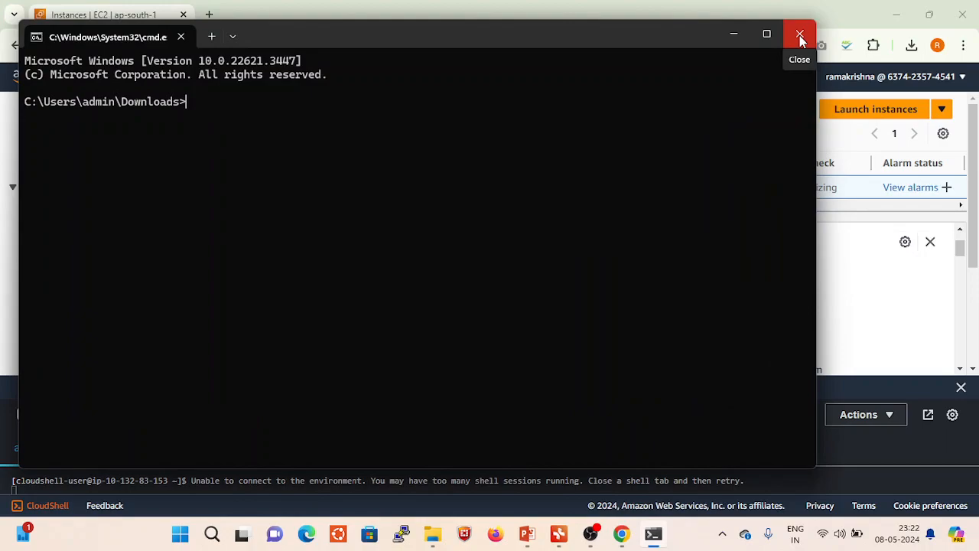
{"action": "left_click", "coordinate": [800, 36]}
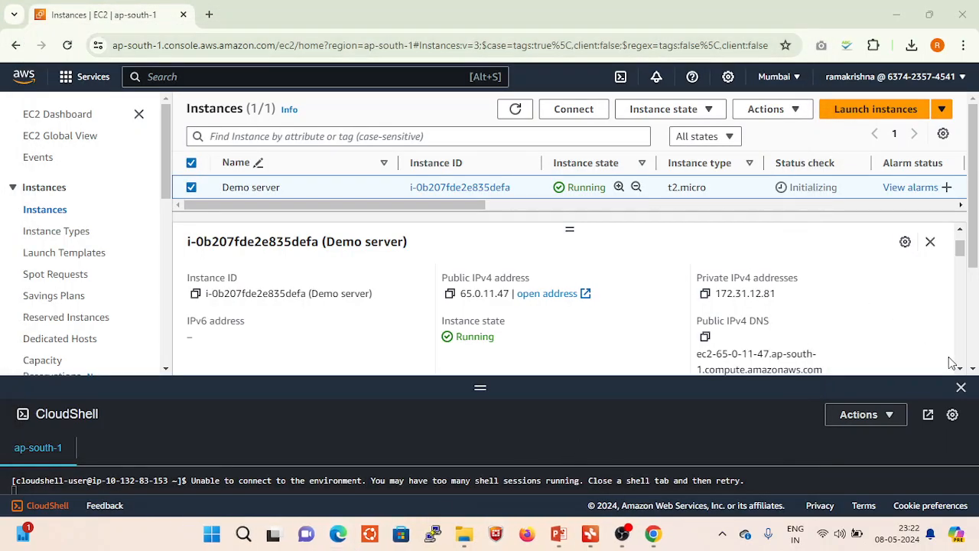
{"action": "left_click", "coordinate": [960, 387]}
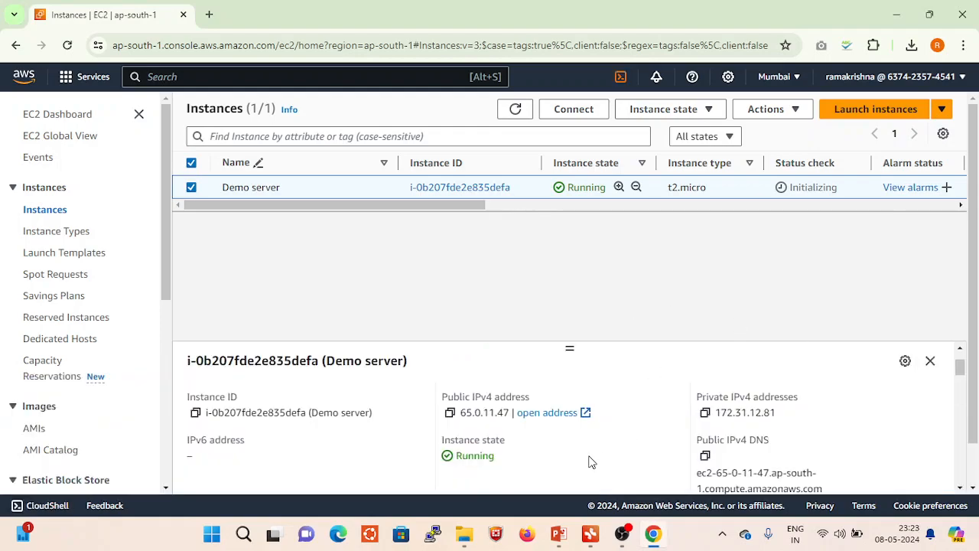
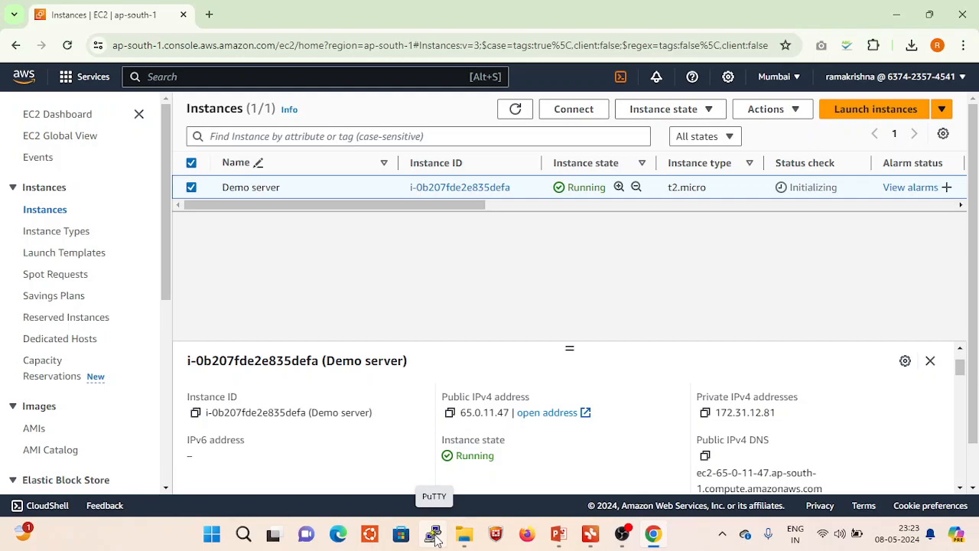
- Show the Downloads folder in File Explorer, then find and launch PuTTYgen through Windows search
{"action": "left_click", "coordinate": [465, 534]}
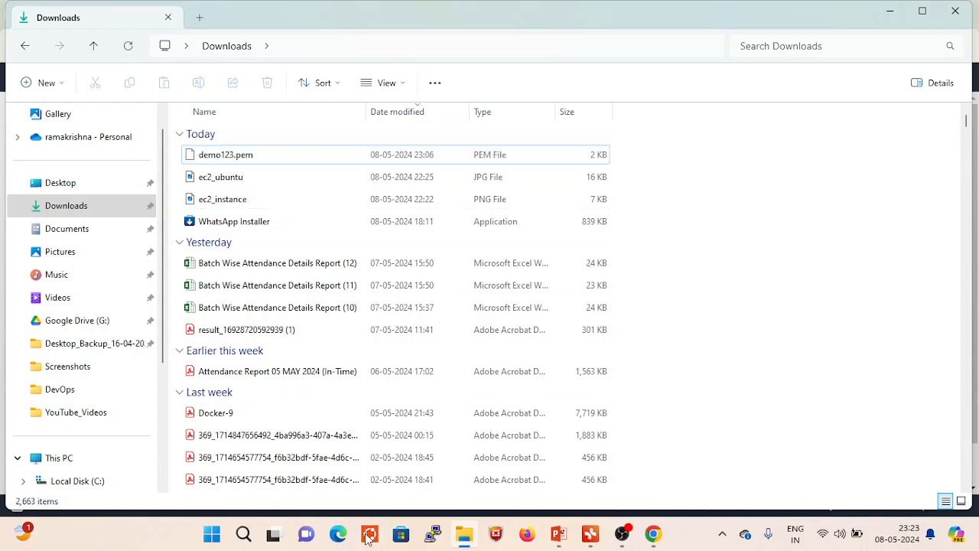
{"action": "left_click", "coordinate": [245, 534]}
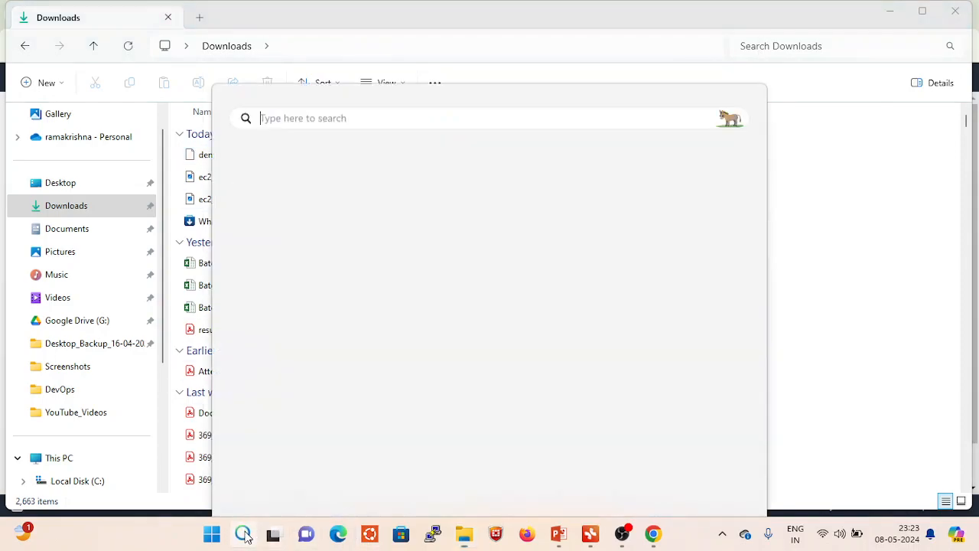
{"action": "type", "text": "puttyf"}
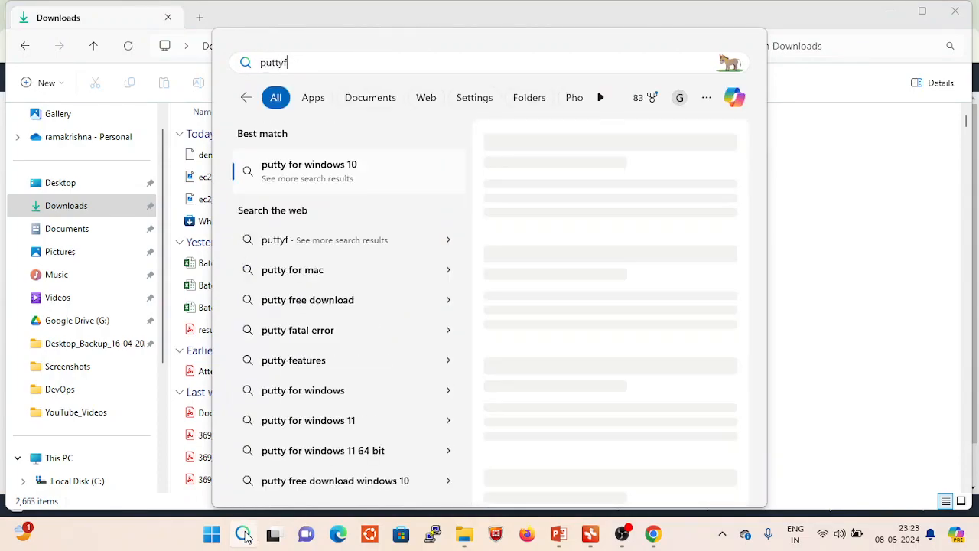
{"action": "key", "text": "BackSpace"}
{"action": "type", "text": "gen"}
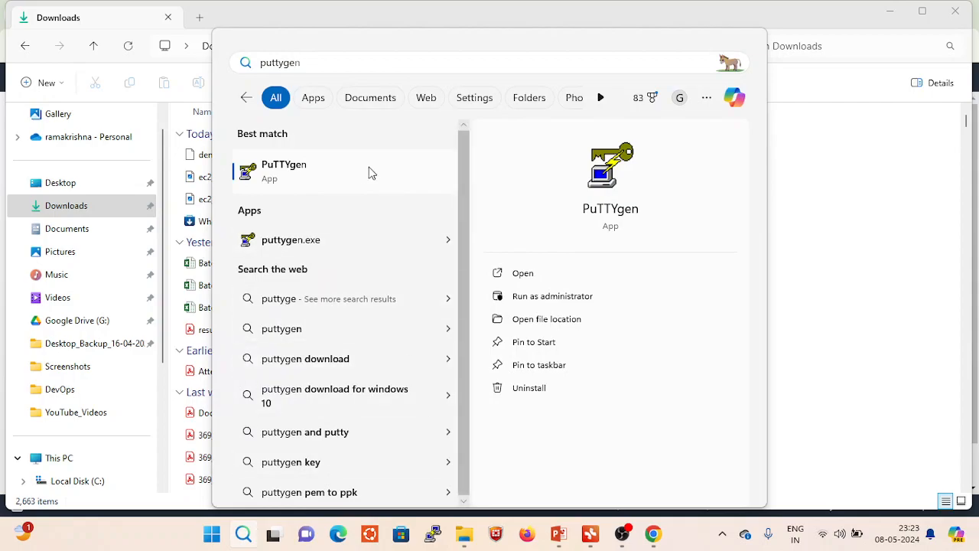
{"action": "left_click", "coordinate": [303, 175]}
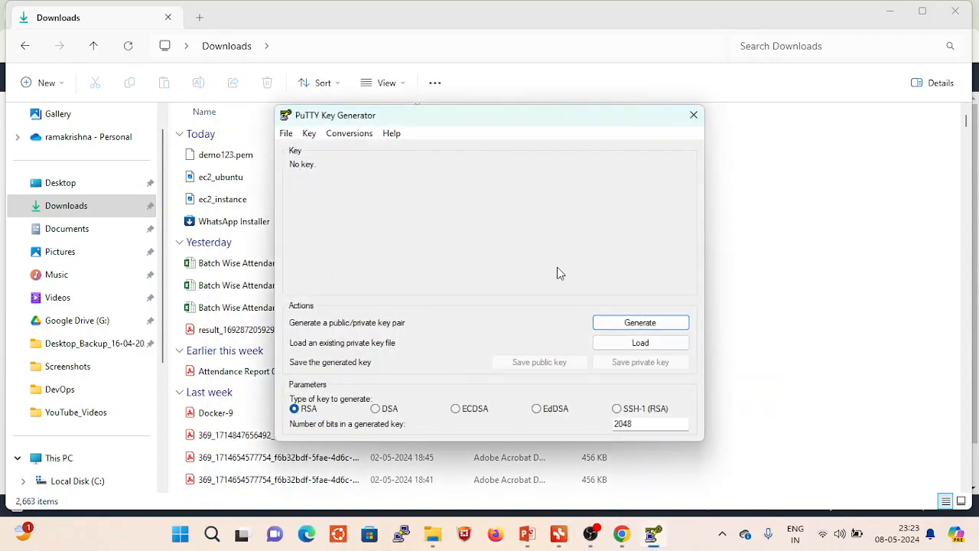
- Load the demo123.pem private key from Downloads with all file types shown, and dismiss the import notice
{"action": "left_click", "coordinate": [654, 346]}
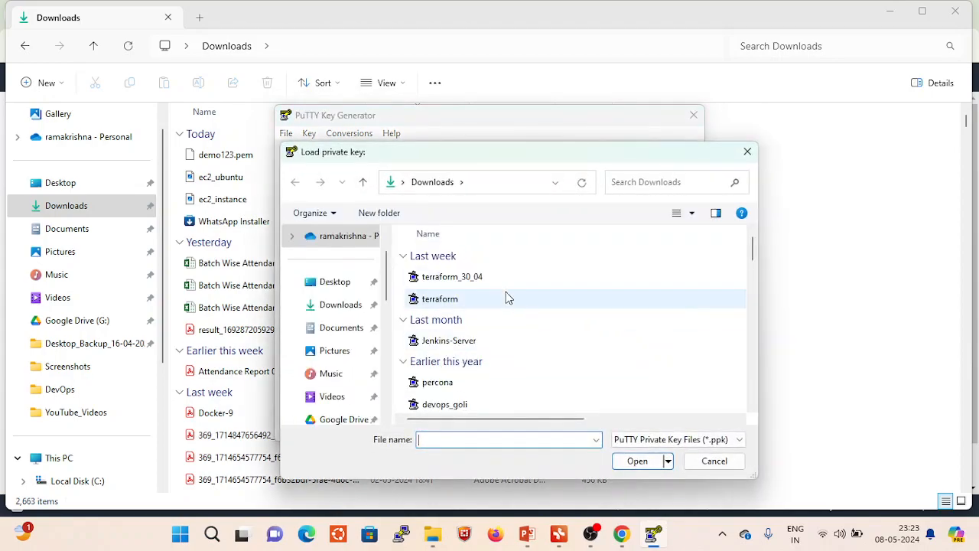
{"action": "left_click", "coordinate": [343, 306]}
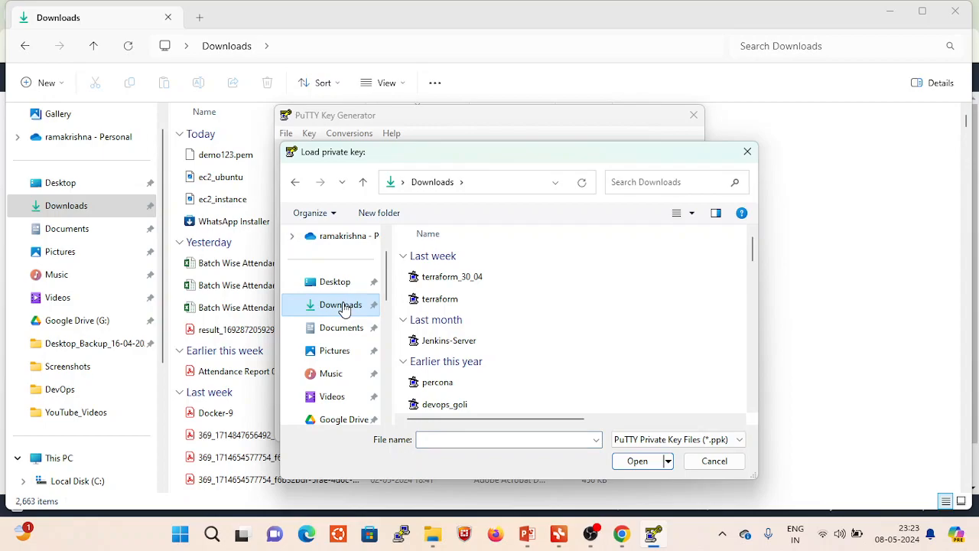
{"action": "left_click", "coordinate": [712, 442]}
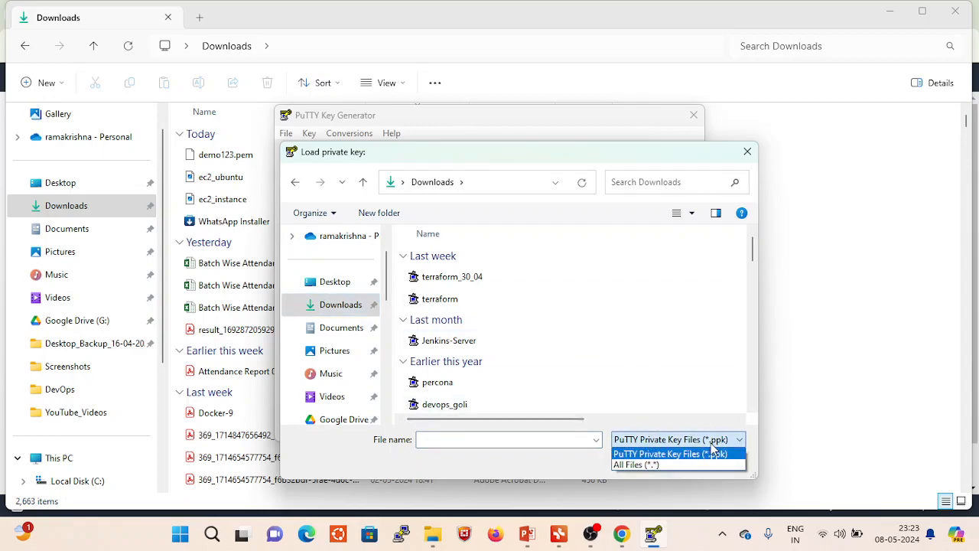
{"action": "left_click", "coordinate": [658, 463]}
{"action": "left_click", "coordinate": [485, 278]}
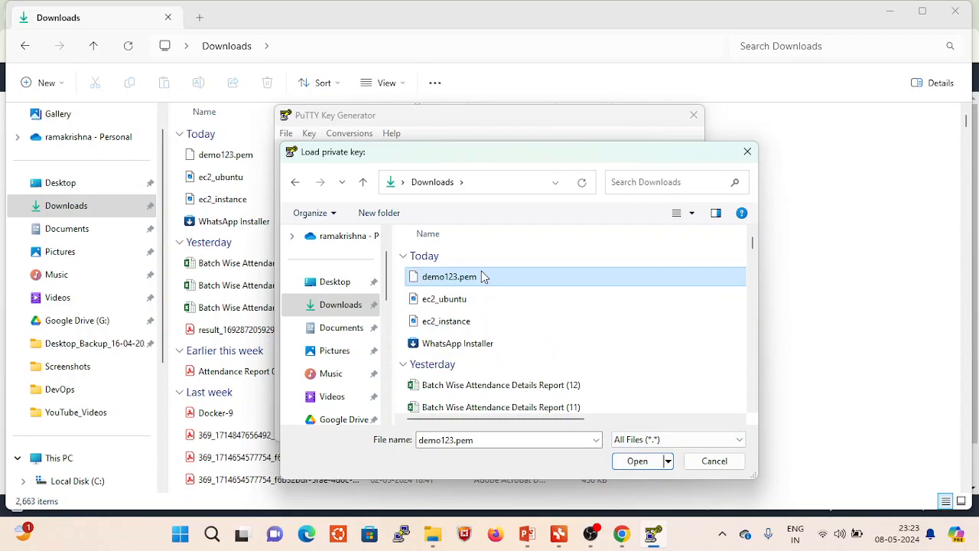
{"action": "left_click", "coordinate": [630, 462]}
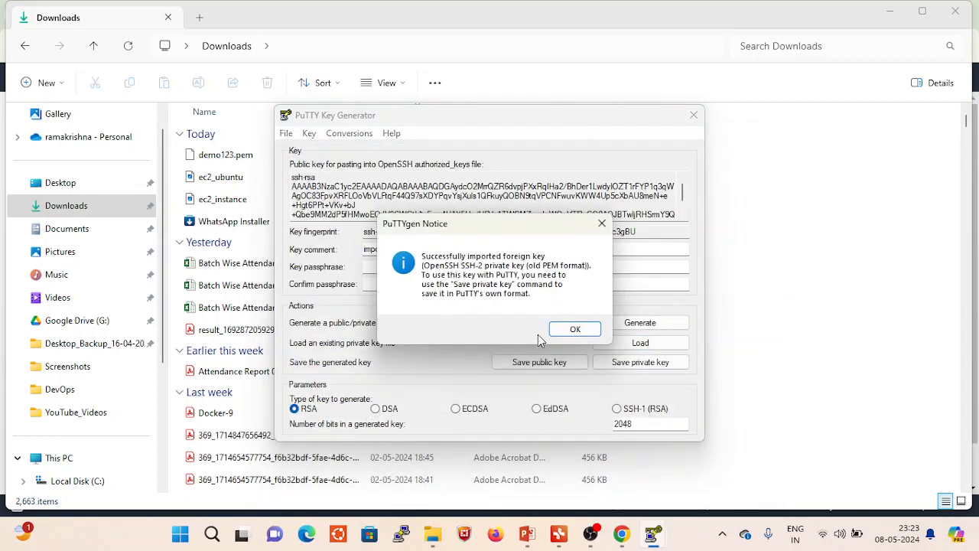
{"action": "left_click", "coordinate": [573, 330]}
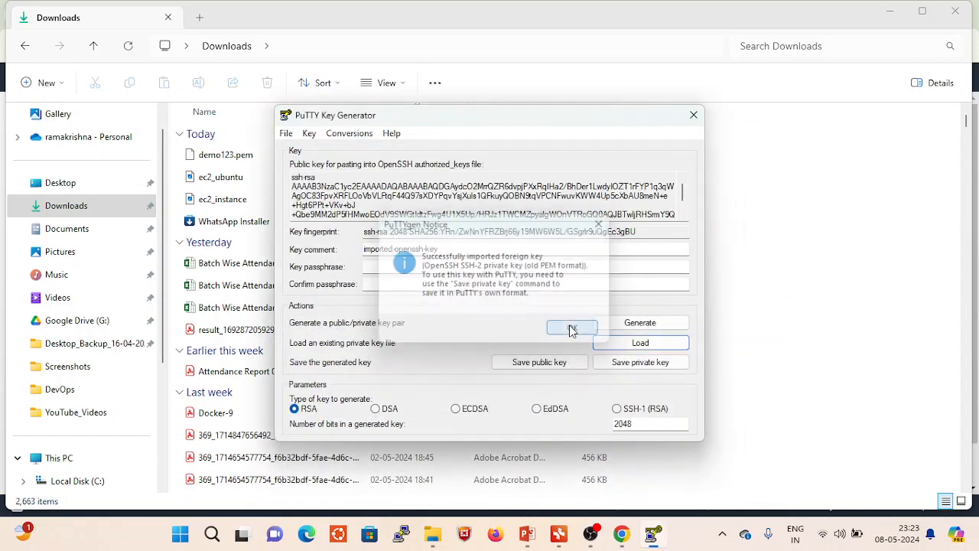
- Save the private key without a passphrase as the PuTTY private key file demo123 in Downloads
{"action": "left_click", "coordinate": [641, 365]}
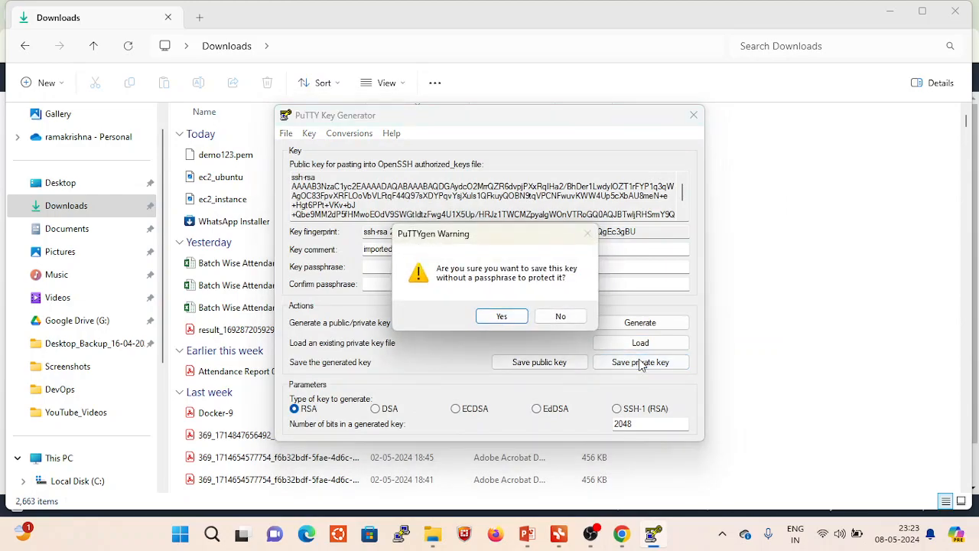
{"action": "left_click", "coordinate": [502, 317]}
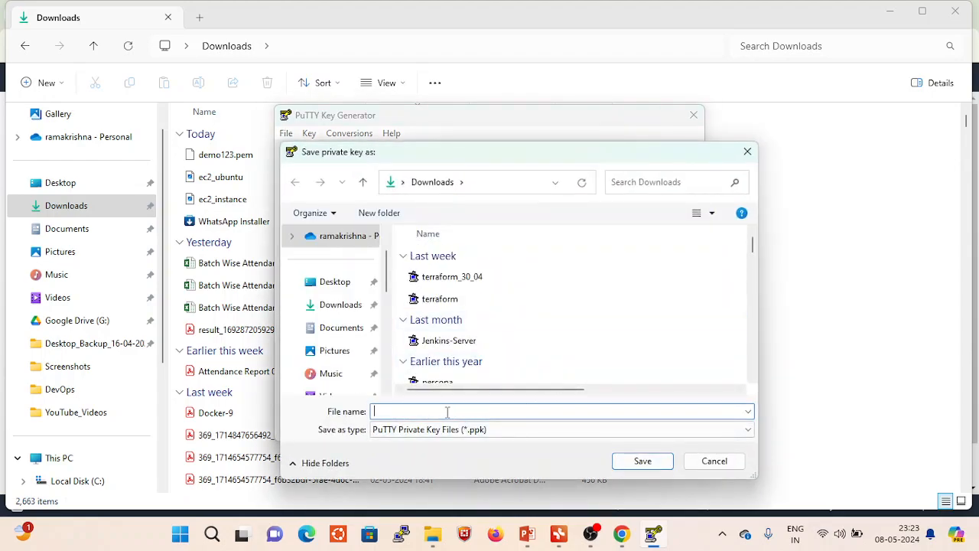
{"action": "type", "text": "demo123"}
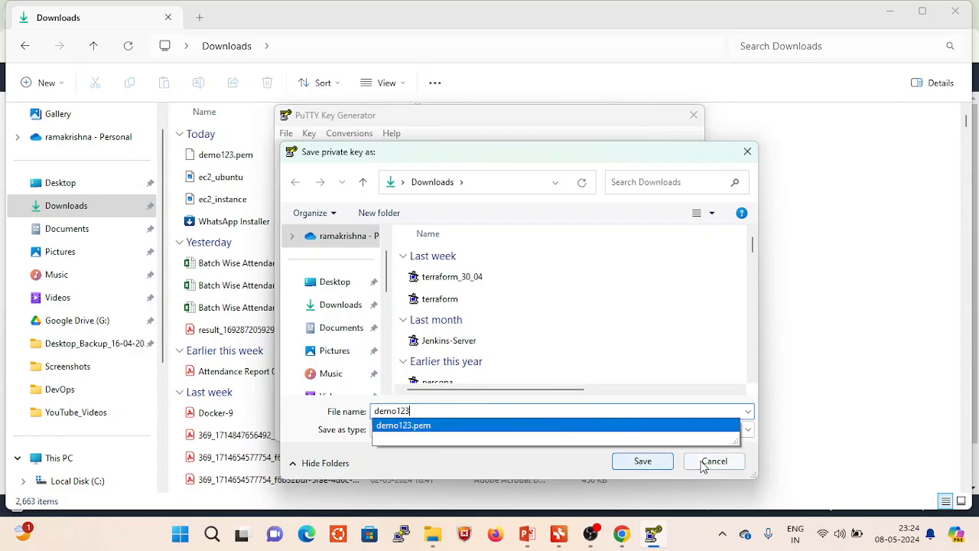
{"action": "left_click", "coordinate": [542, 464]}
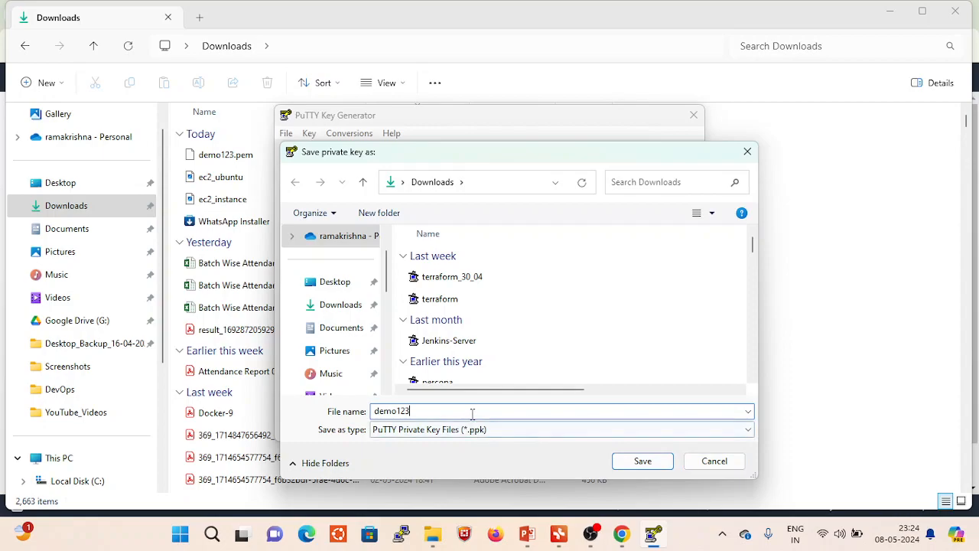
{"action": "left_click", "coordinate": [643, 462]}
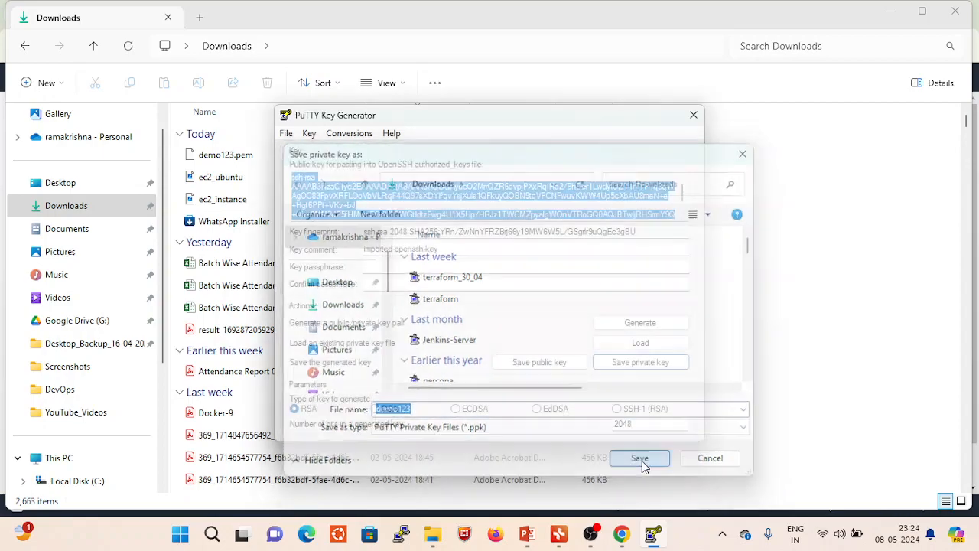
- Close the key generator and refresh the Downloads folder to check the demo123 PuTTY key file
{"action": "left_click", "coordinate": [694, 118]}
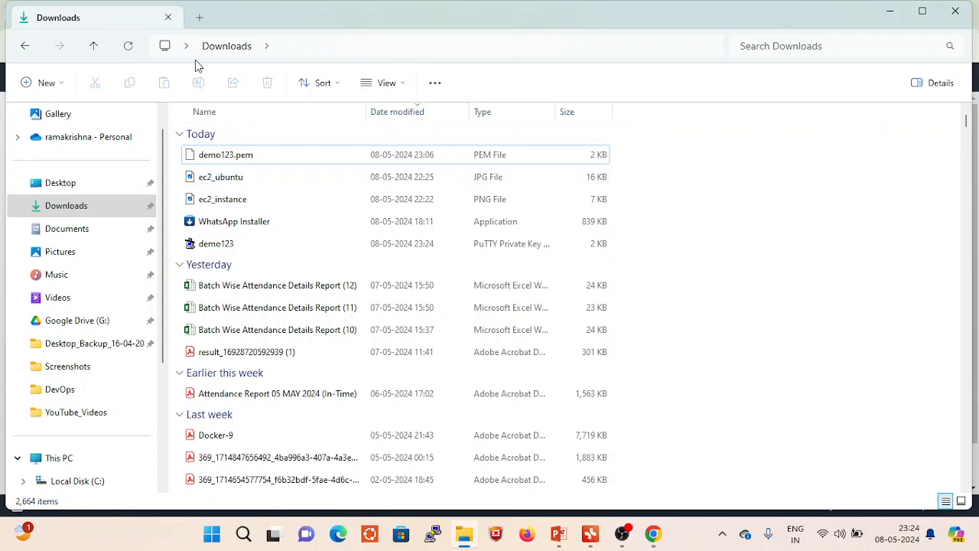
{"action": "left_click", "coordinate": [129, 47]}
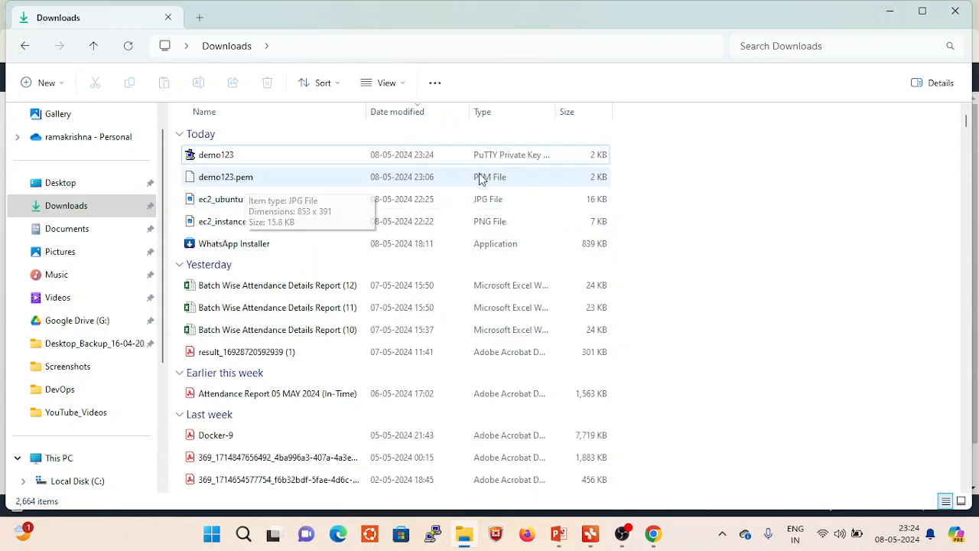
{"action": "left_click", "coordinate": [224, 162]}
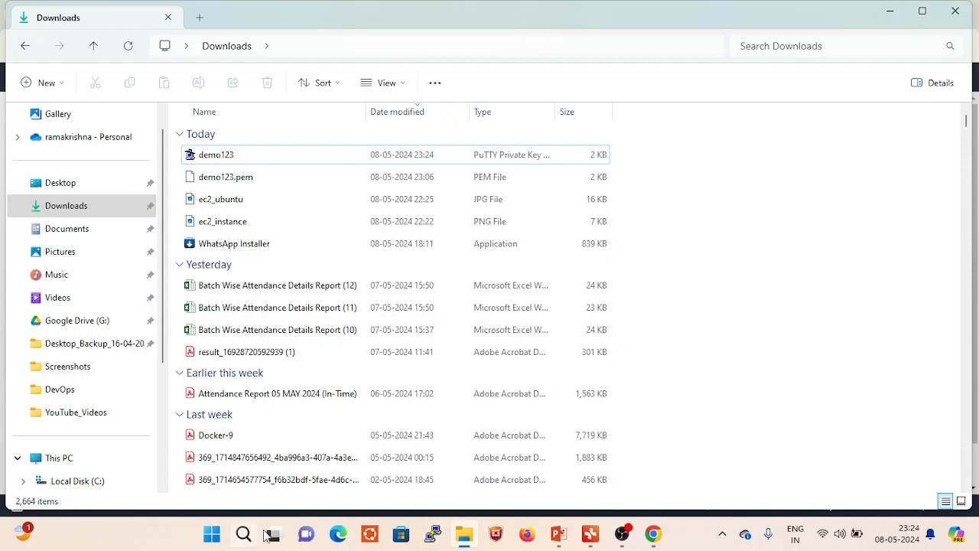
- Launch PuTTY from the Windows search results after cancelling the first PuTTY configuration window
{"action": "left_click", "coordinate": [435, 534]}
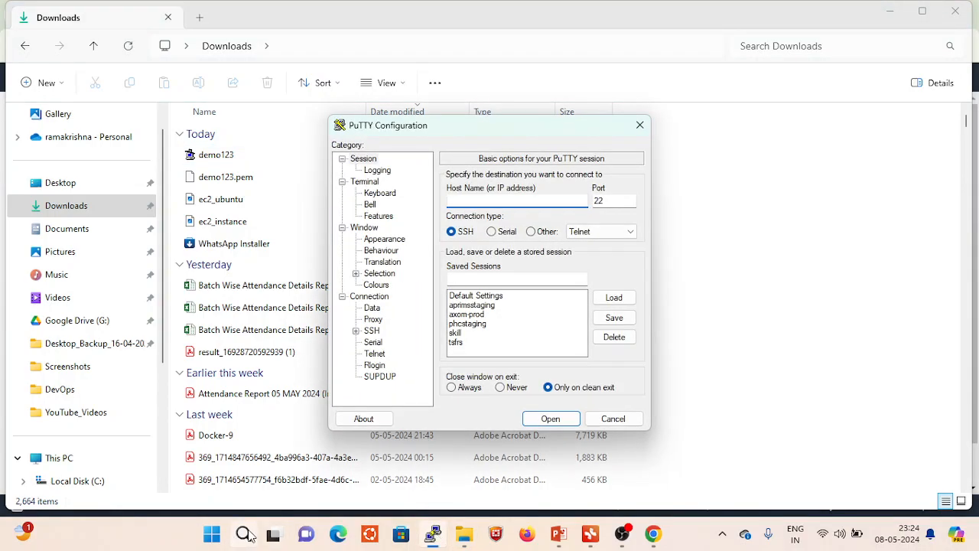
{"action": "left_click", "coordinate": [612, 419]}
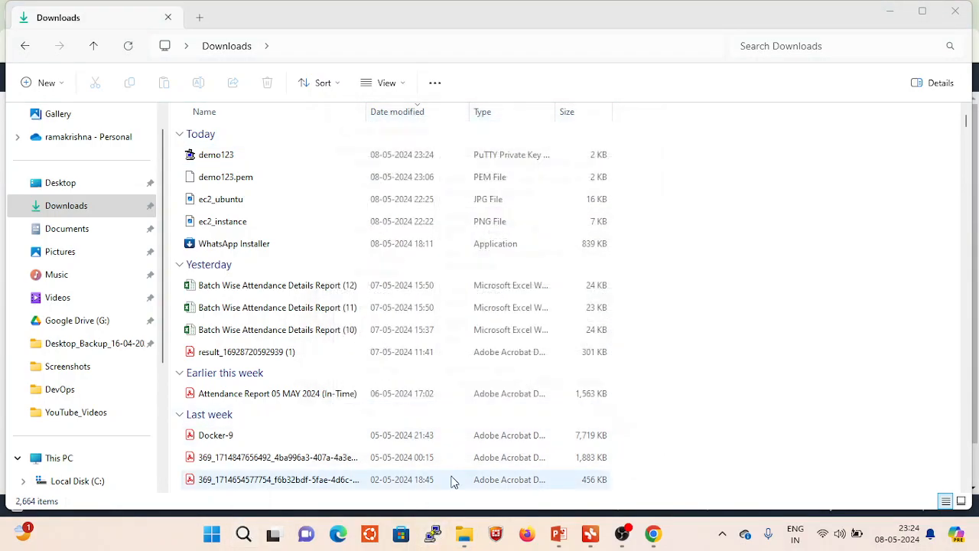
{"action": "left_click", "coordinate": [243, 536]}
{"action": "type", "text": "put"}
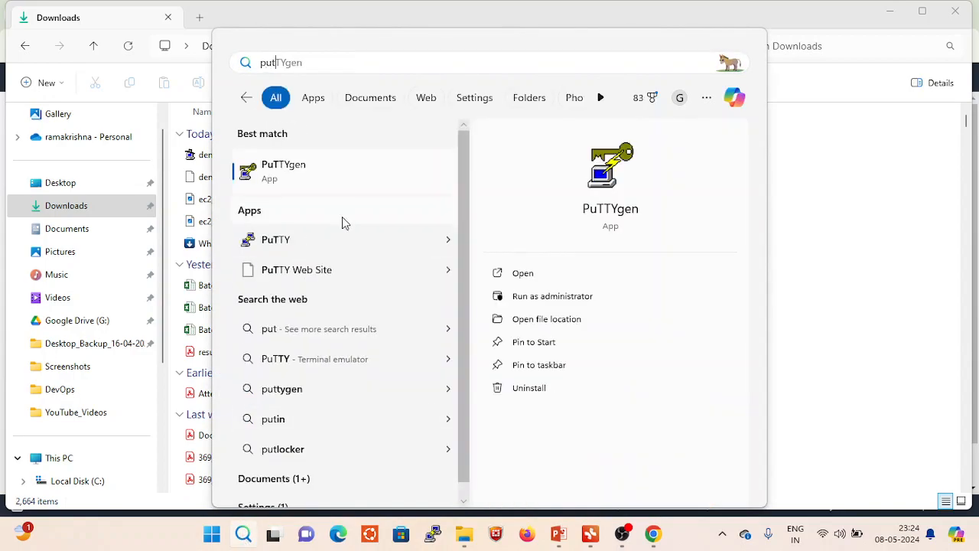
{"action": "left_click", "coordinate": [293, 239]}
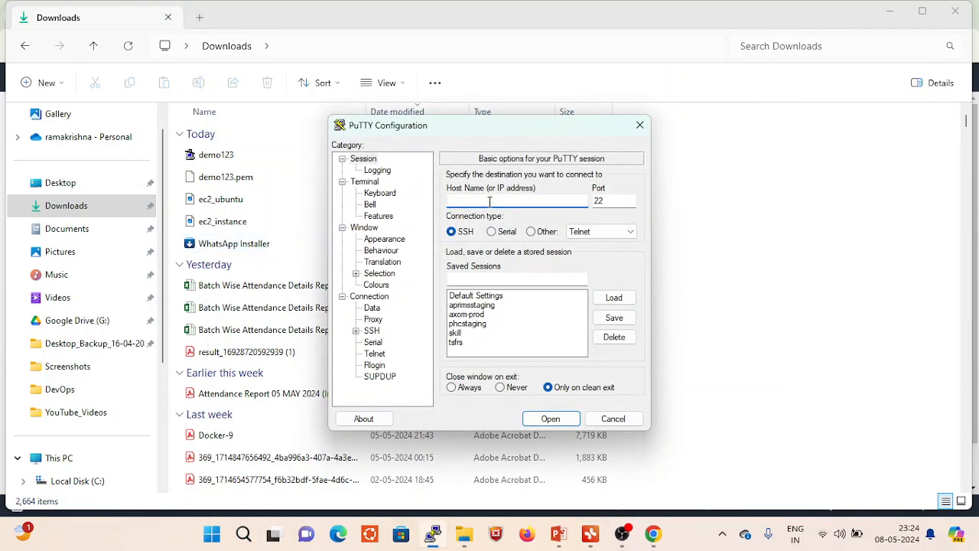
- Copy the Demo server's public IPv4 address from the EC2 console in Chrome and paste it as PuTTY's host name
{"action": "left_click", "coordinate": [654, 535]}
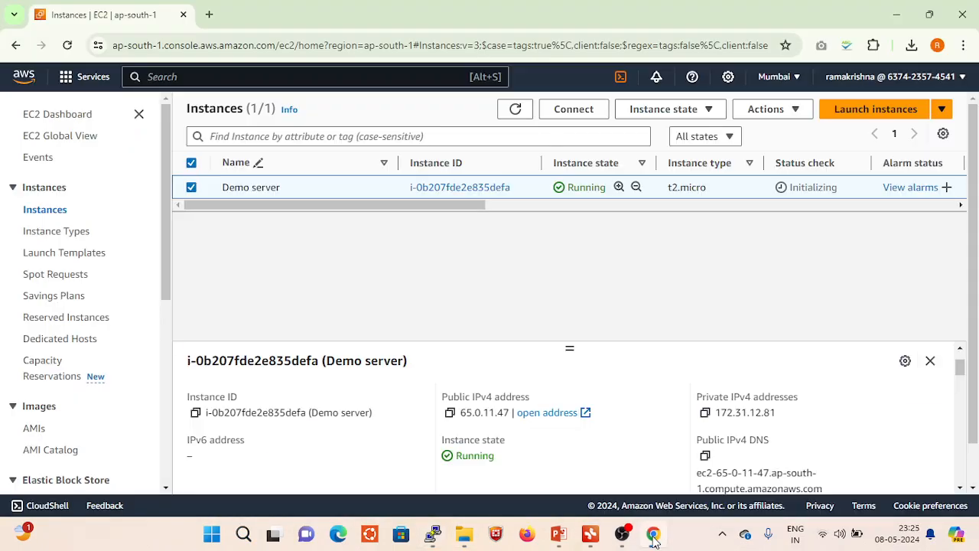
{"action": "left_click", "coordinate": [450, 413]}
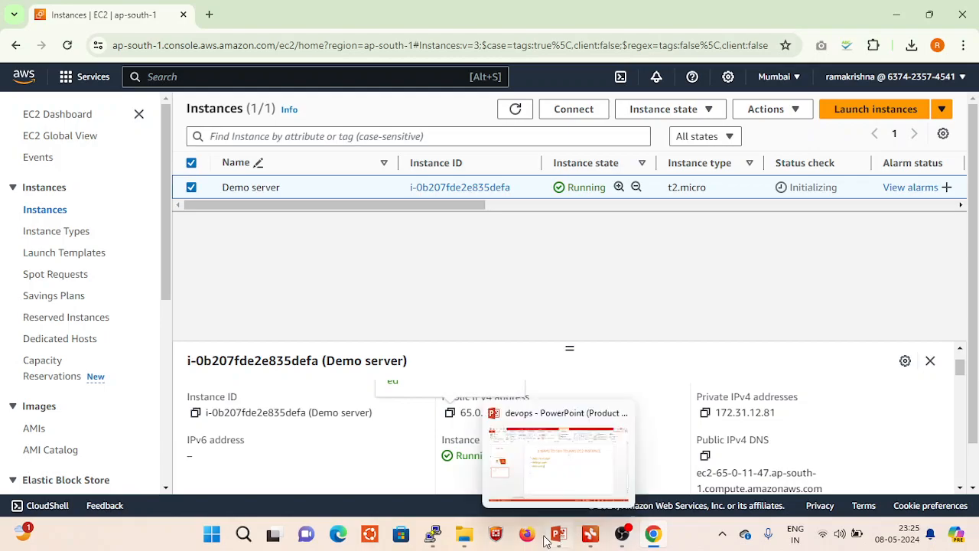
{"action": "left_click", "coordinate": [434, 535]}
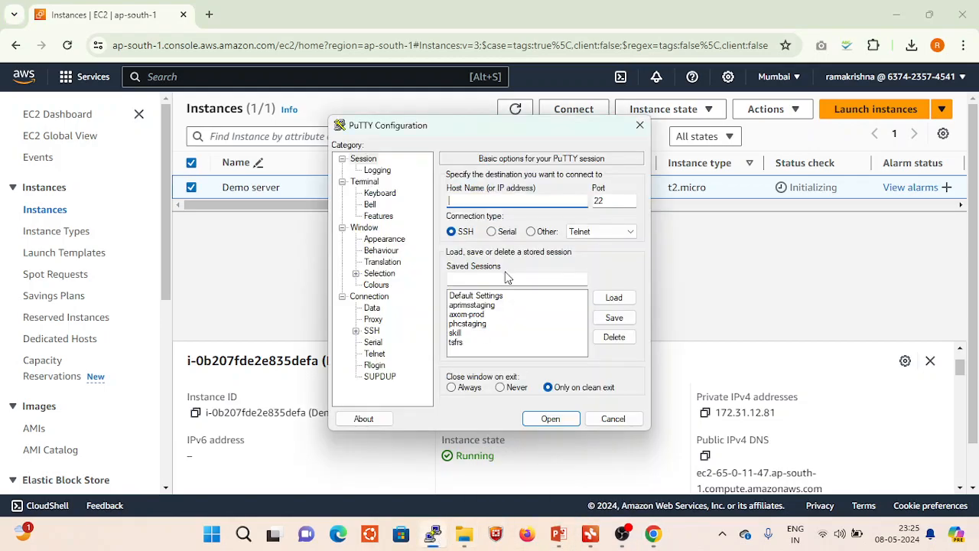
{"action": "key", "text": "ctrl+v"}
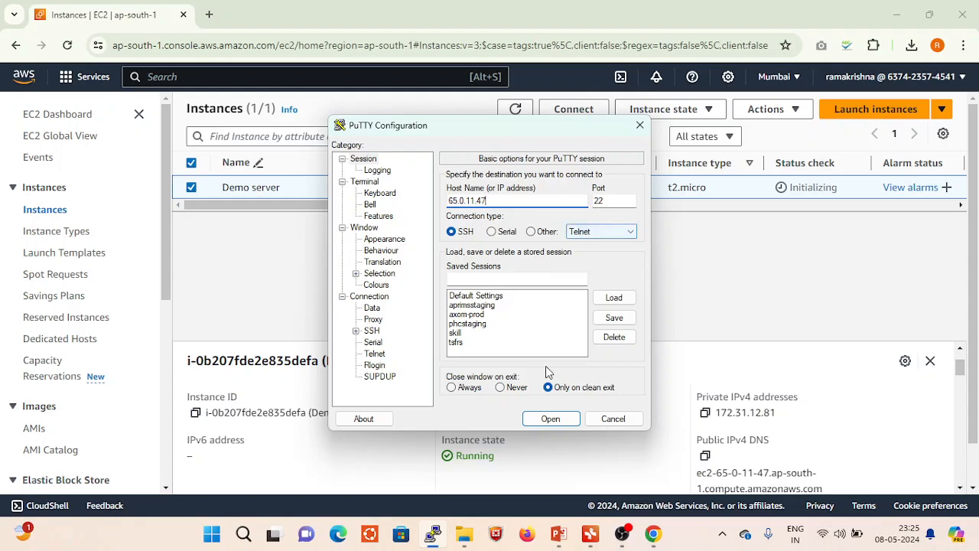
- Set demo123.ppk from Downloads as the private key file in PuTTY's SSH authentication credentials
{"action": "left_click", "coordinate": [357, 300]}
{"action": "left_click", "coordinate": [342, 297]}
{"action": "left_click", "coordinate": [342, 297]}
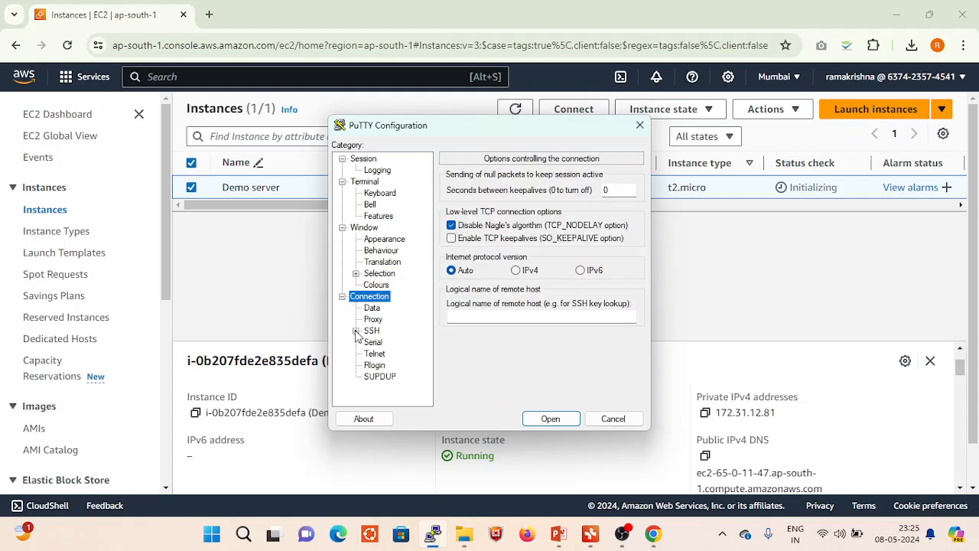
{"action": "left_click", "coordinate": [356, 331]}
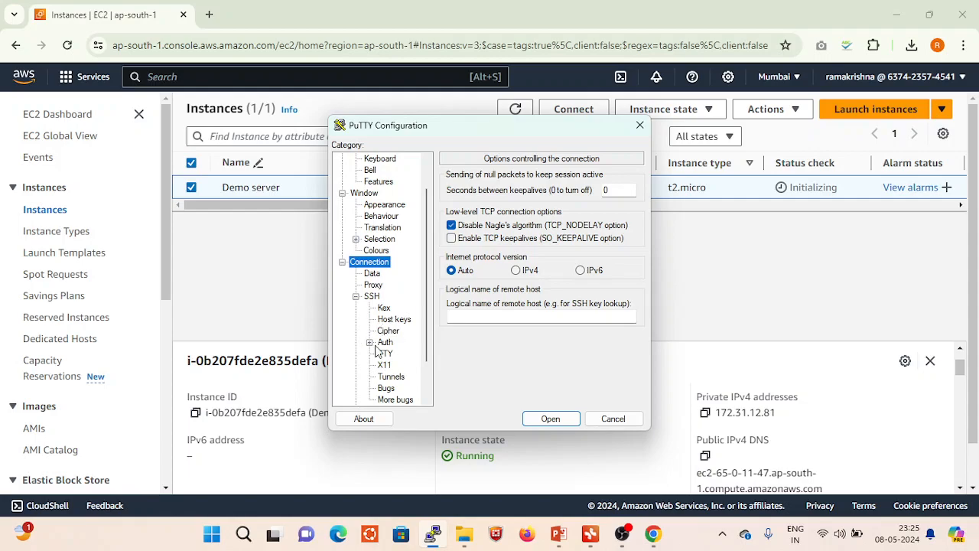
{"action": "left_click", "coordinate": [369, 343]}
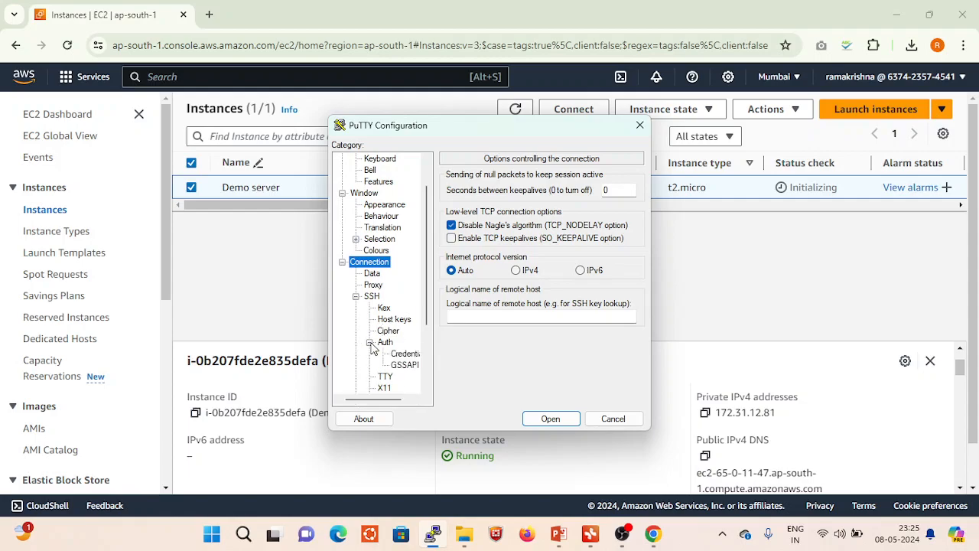
{"action": "left_click", "coordinate": [405, 355]}
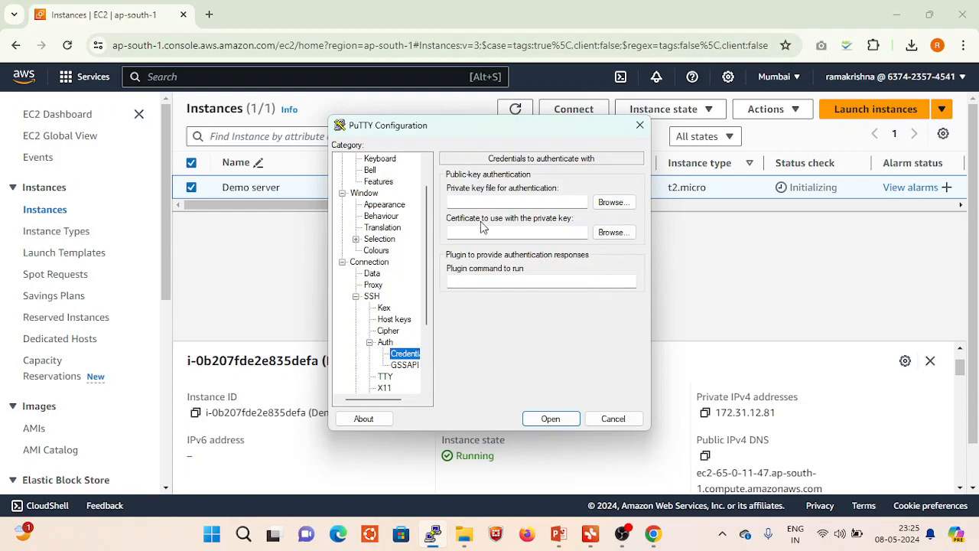
{"action": "left_click", "coordinate": [618, 205]}
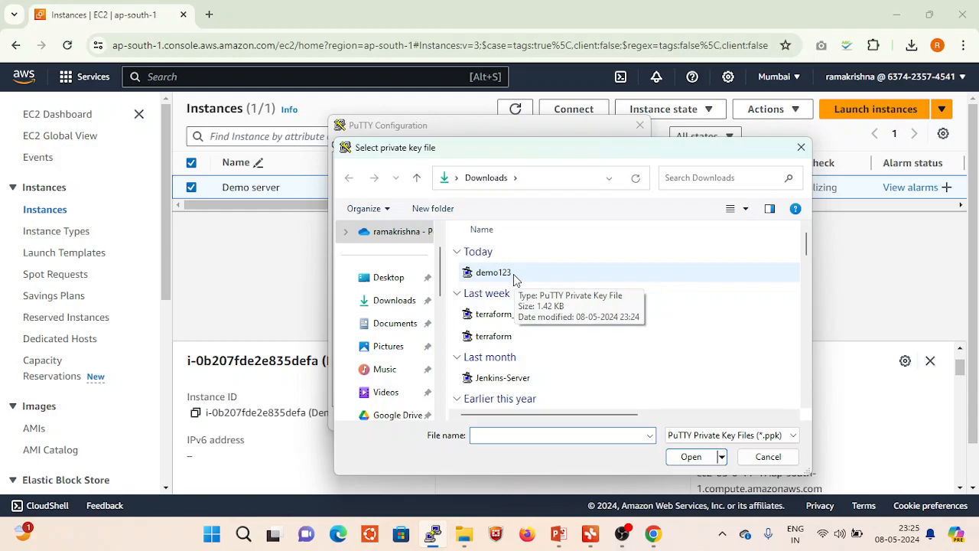
{"action": "left_click", "coordinate": [504, 275]}
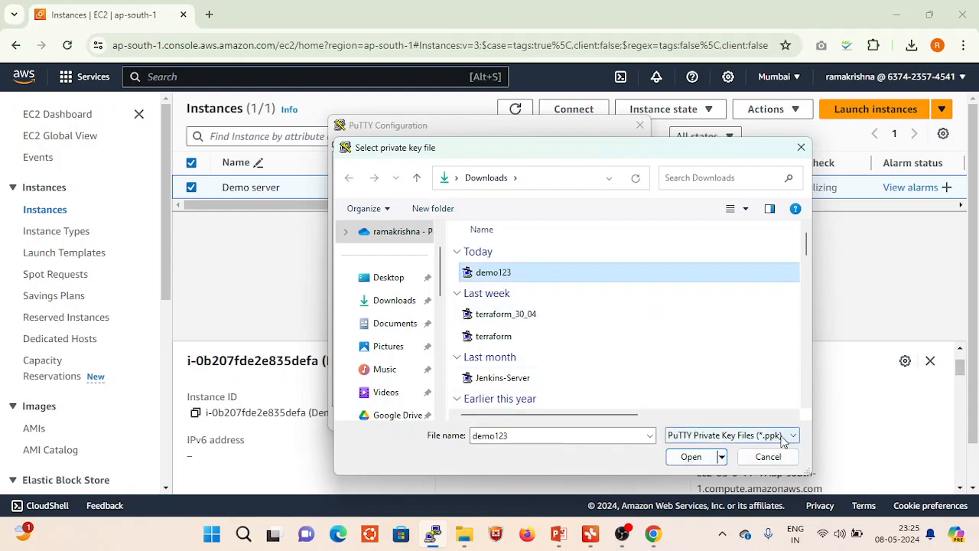
{"action": "left_click", "coordinate": [691, 457]}
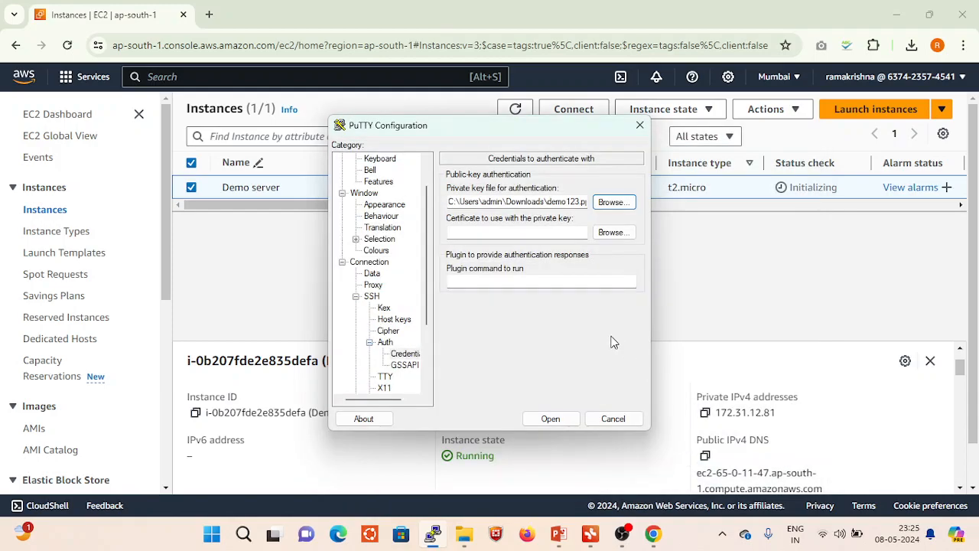
- Open the SSH connection to 65.0.11.47 and accept the server's host key
{"action": "left_click", "coordinate": [551, 419]}
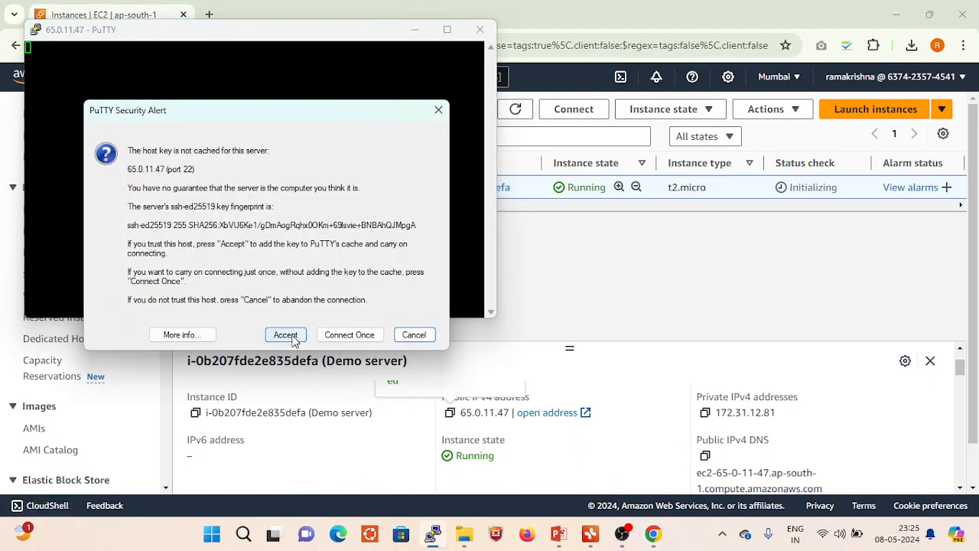
{"action": "left_click", "coordinate": [287, 336]}
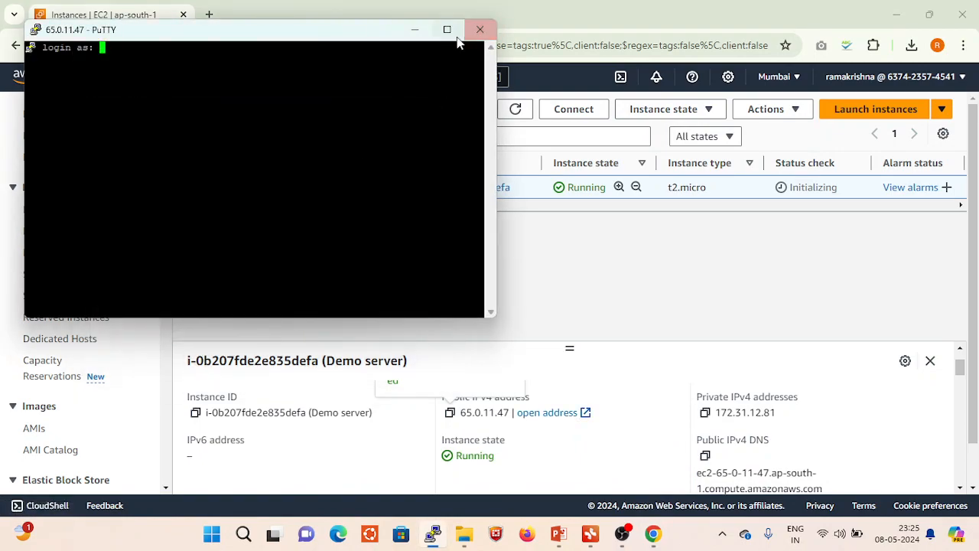
- Maximize the PuTTY terminal for 65.0.11.47 and log in as ubuntu
{"action": "left_click", "coordinate": [448, 30]}
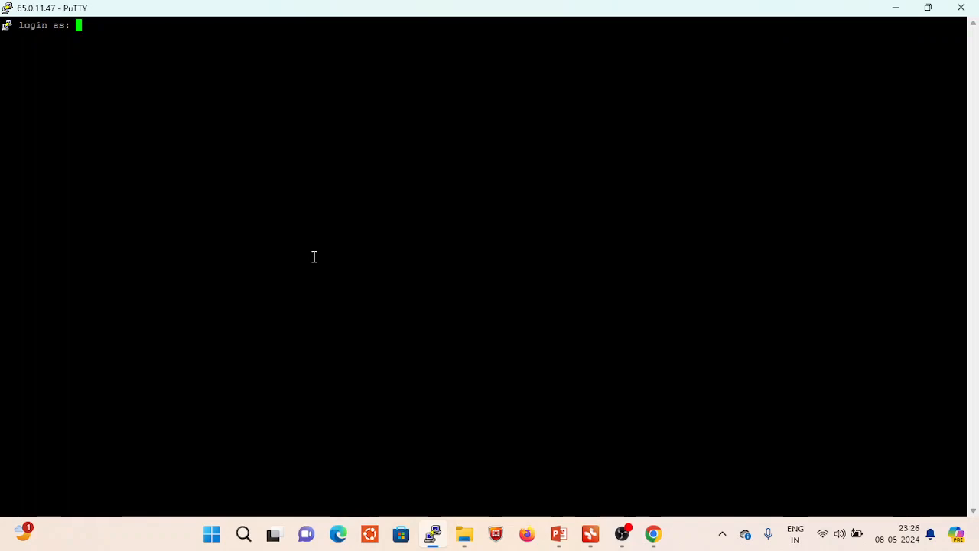
{"action": "type", "text": "ubuntu"}
{"action": "key", "text": "Return"}
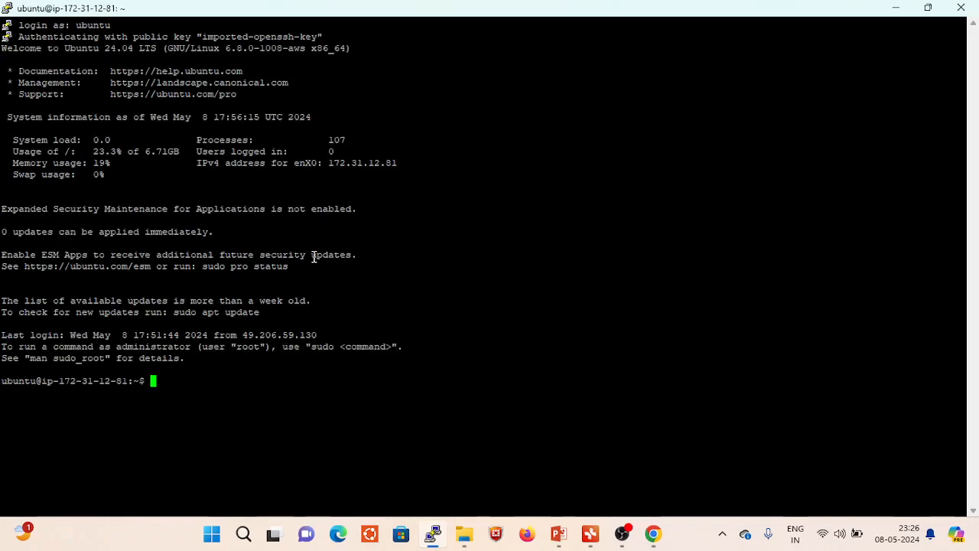
- Highlight the IP address in the shell prompt, clear the selection, and end the SSH session with exit
{"action": "left_click_drag", "start_coordinate": [61, 381], "coordinate": [131, 383]}
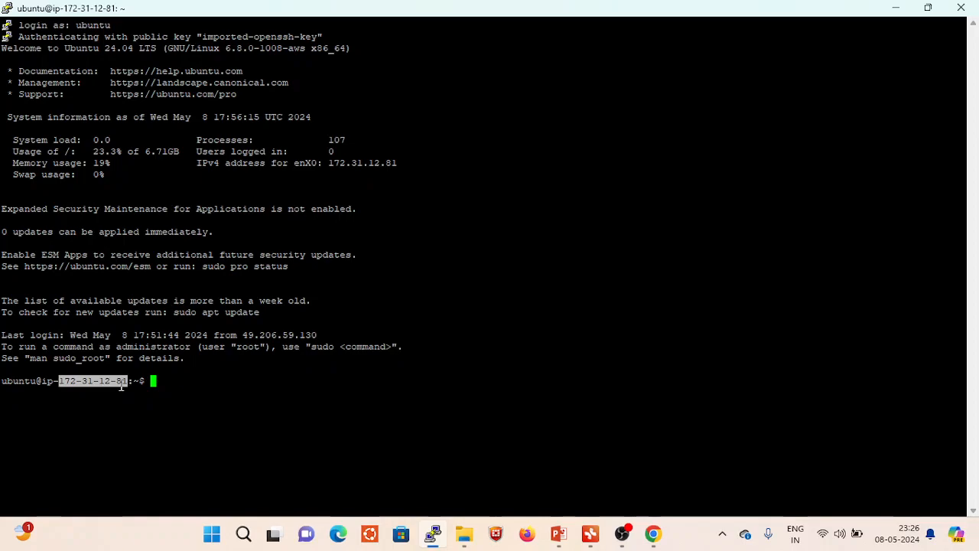
{"action": "left_click", "coordinate": [174, 384]}
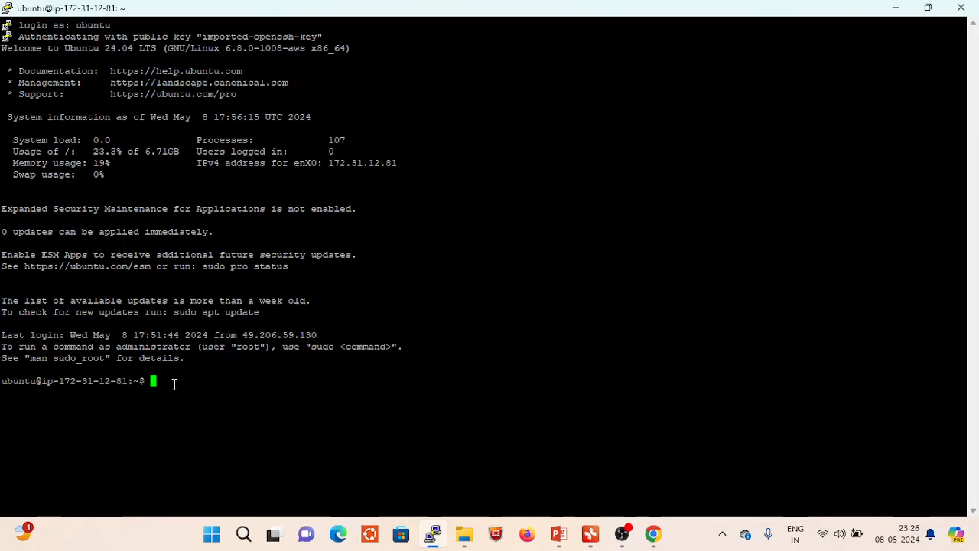
{"action": "type", "text": "exit"}
{"action": "key", "text": "Return"}
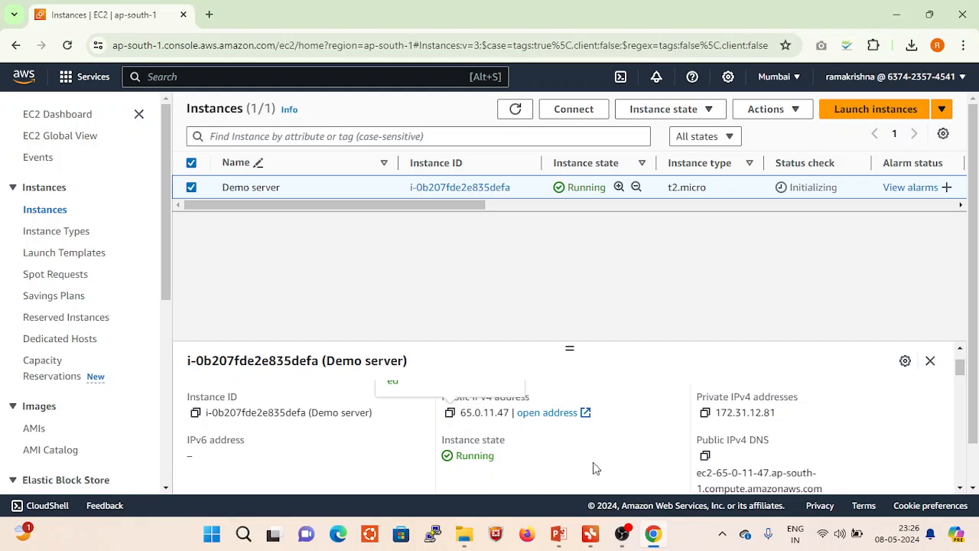
- Start a new PuTTY configuration and show the Demo server's SSH client connection instructions in the EC2 console in Chrome
{"action": "left_click", "coordinate": [433, 536]}
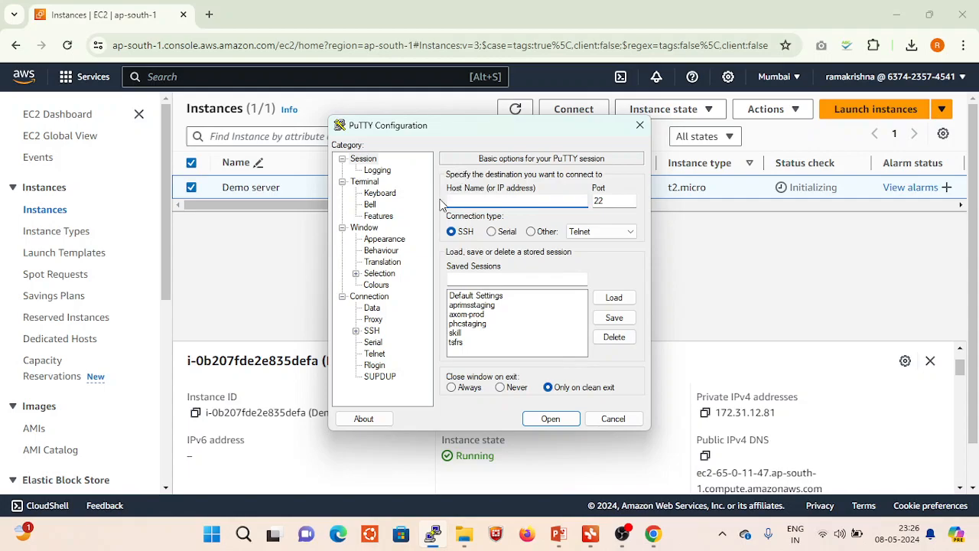
{"action": "left_click", "coordinate": [652, 540]}
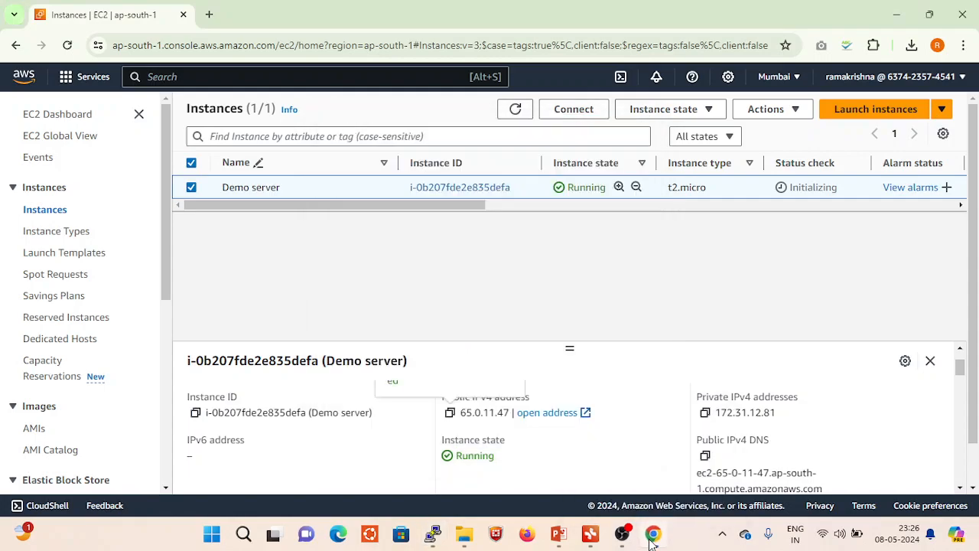
{"action": "left_click", "coordinate": [583, 113]}
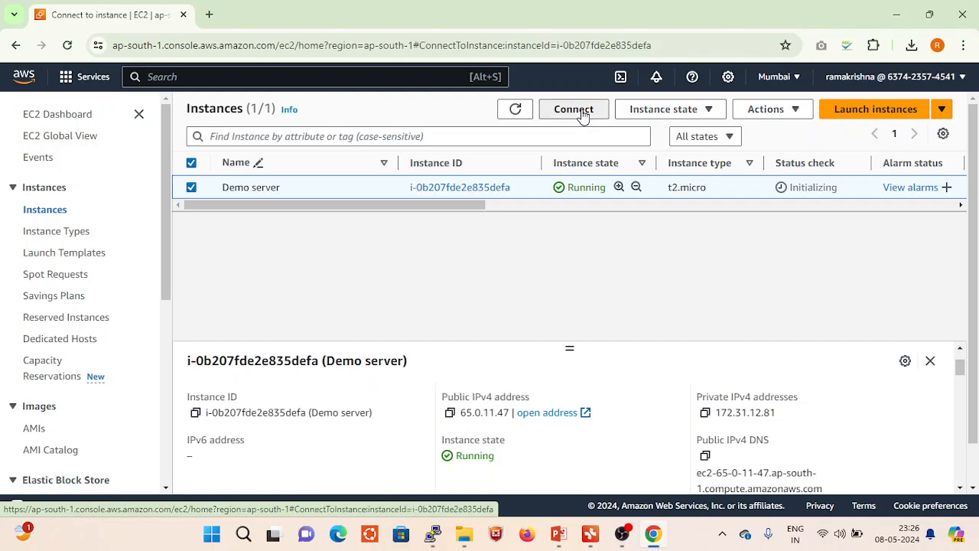
{"action": "scroll", "coordinate": [411, 384], "scroll_direction": "down", "scroll_amount": 3}
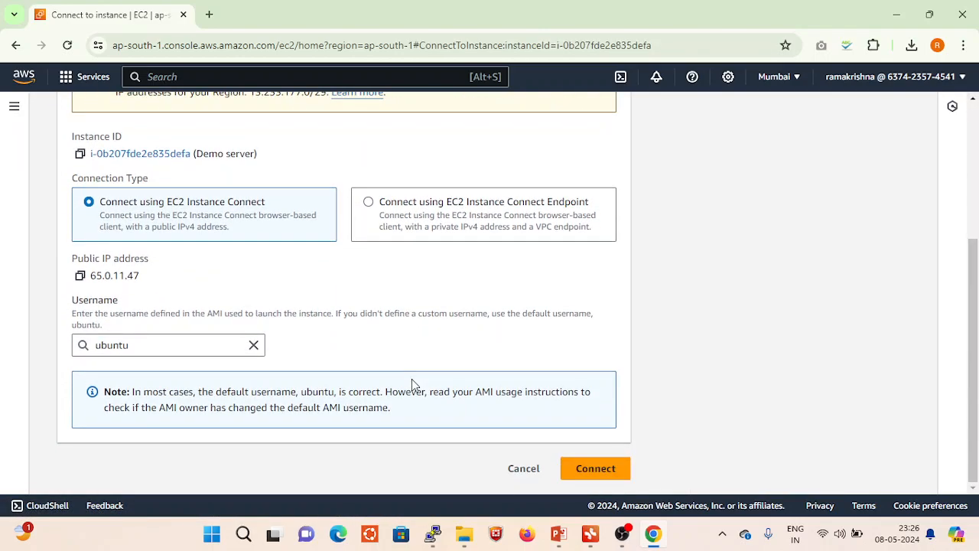
{"action": "scroll", "coordinate": [411, 383], "scroll_direction": "up", "scroll_amount": 3}
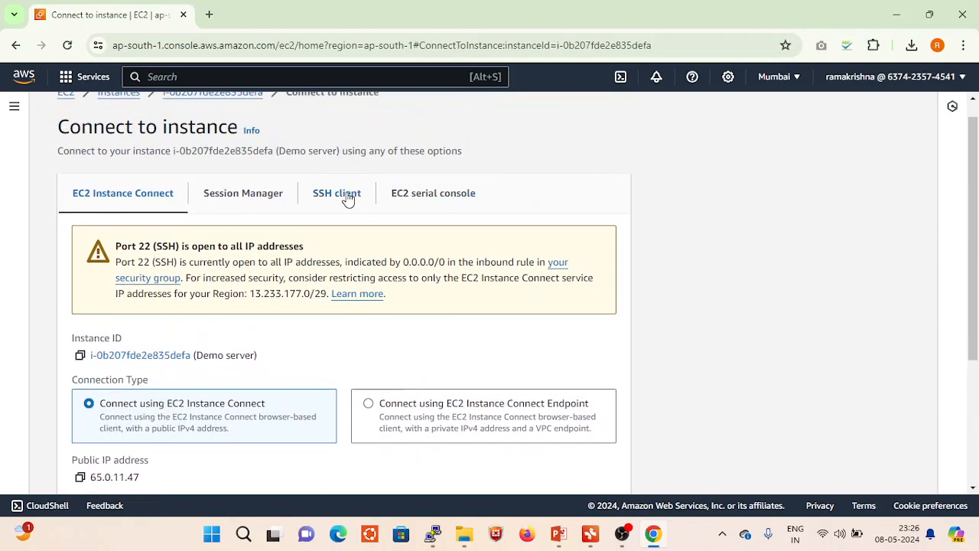
{"action": "left_click", "coordinate": [346, 196]}
{"action": "scroll", "coordinate": [396, 298], "scroll_direction": "down", "scroll_amount": 1}
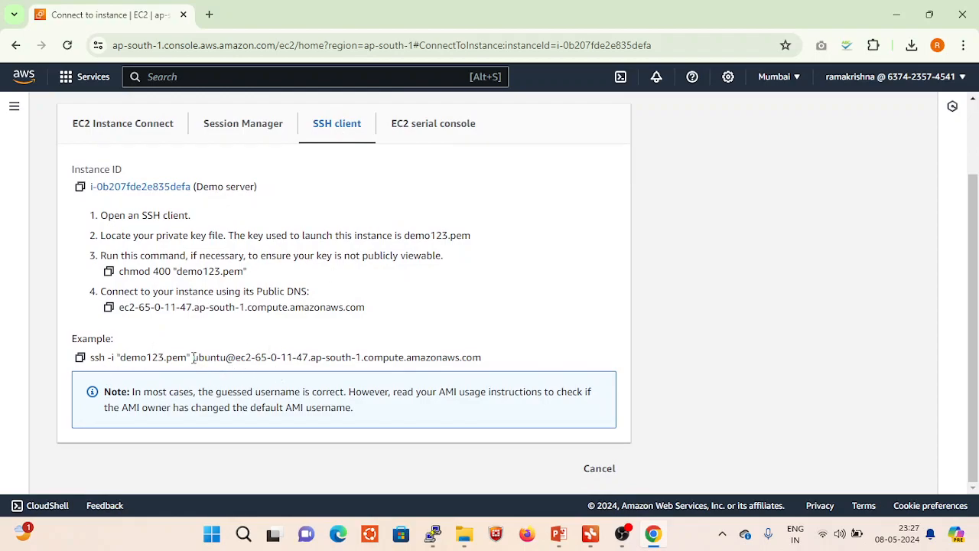
{"action": "left_click_drag", "start_coordinate": [193, 358], "coordinate": [483, 361]}
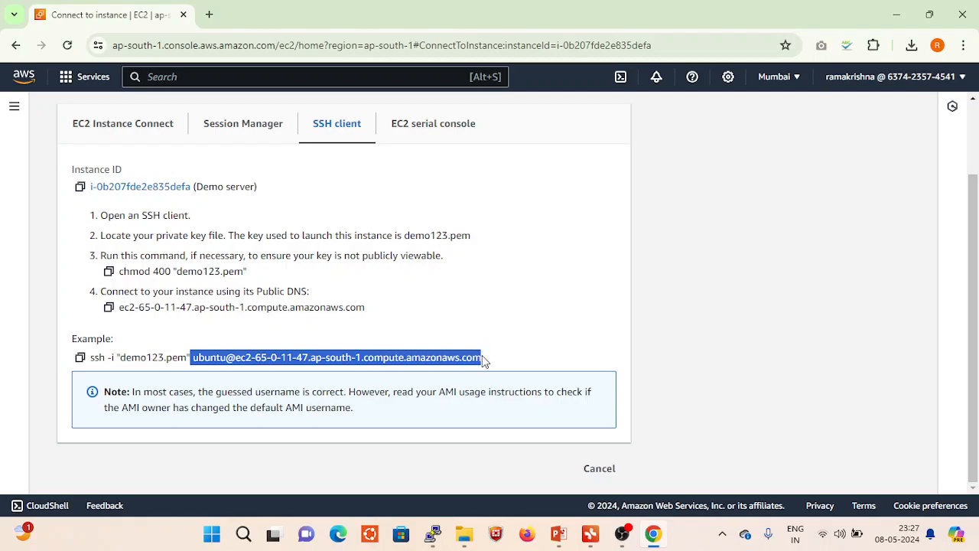
{"action": "key", "text": "ctrl+c"}
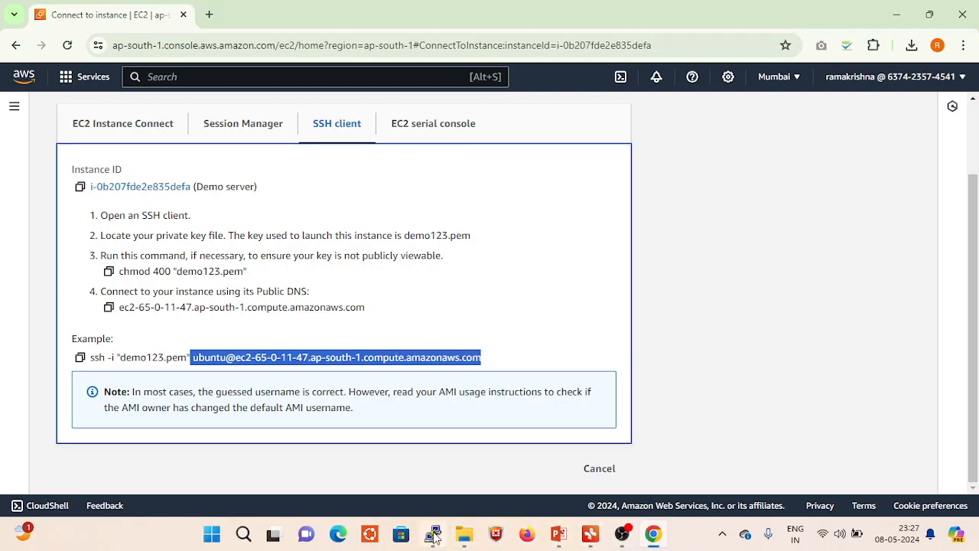
{"action": "mouse_move", "coordinate": [433, 535]}
{"action": "left_click", "coordinate": [508, 365]}
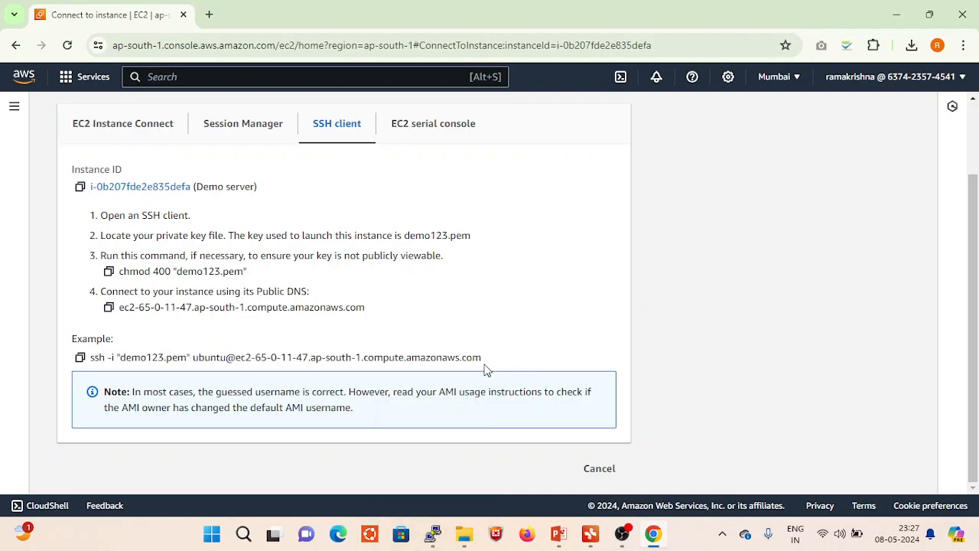
{"action": "left_click_drag", "start_coordinate": [193, 361], "coordinate": [484, 359]}
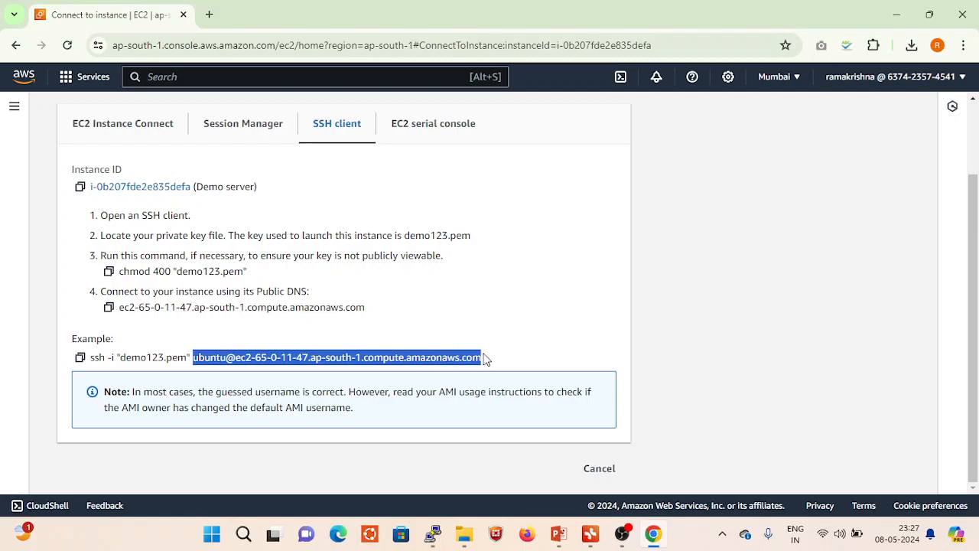
{"action": "key", "text": "ctrl+c"}
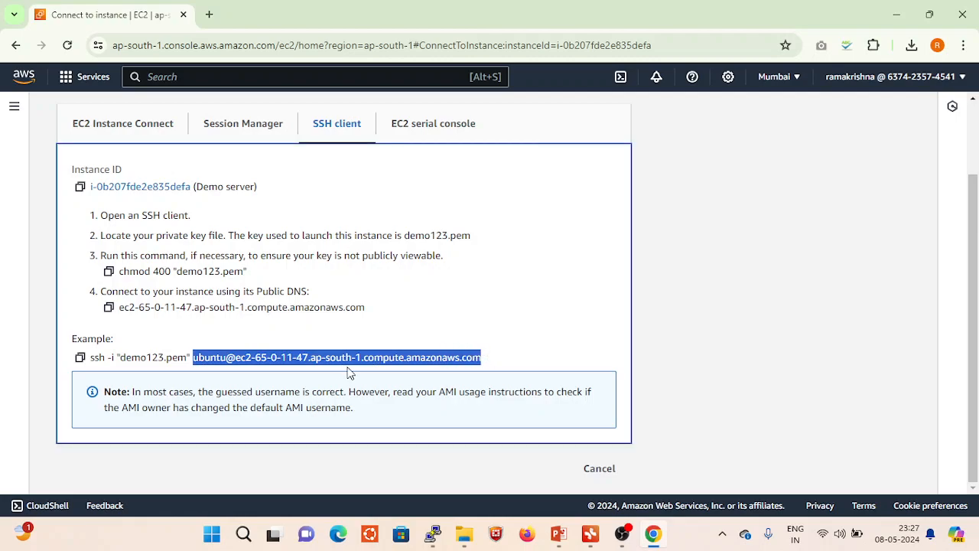
{"action": "mouse_move", "coordinate": [625, 541]}
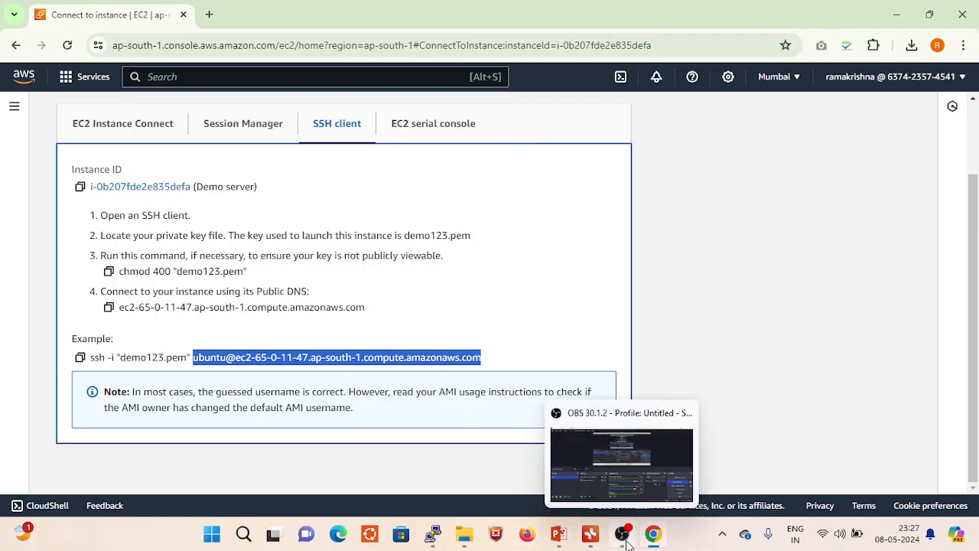
{"action": "left_click", "coordinate": [433, 534]}
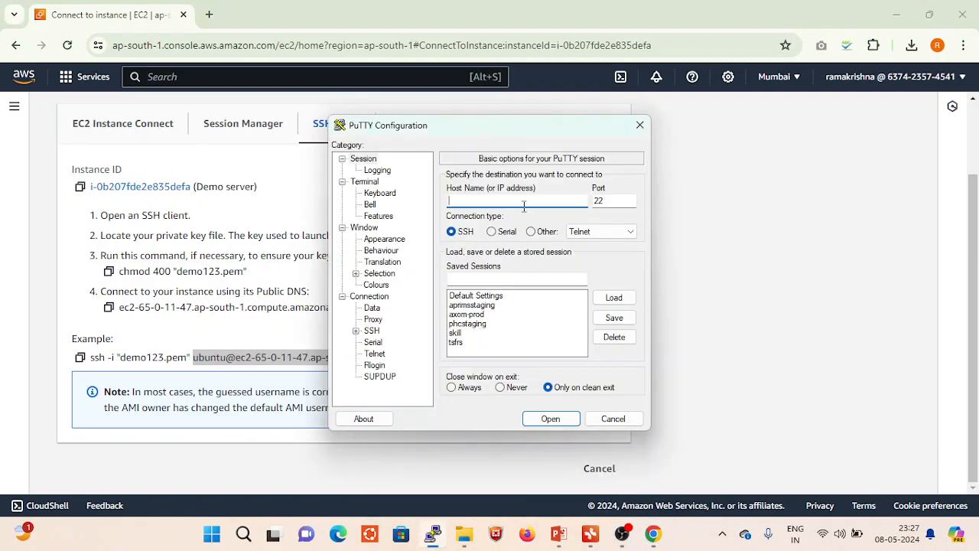
{"action": "key", "text": "ctrl+v"}
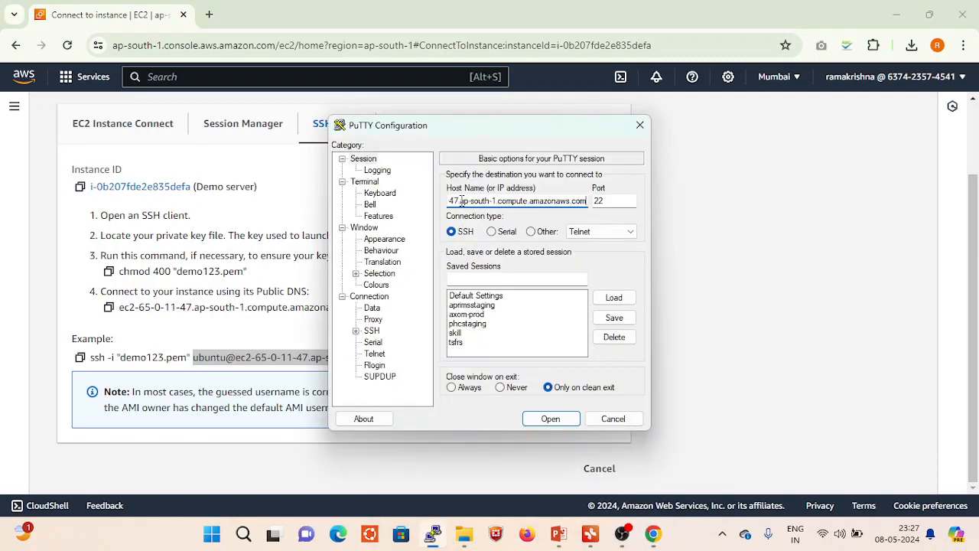
- Choose demo123.ppk from Downloads as the private key file in PuTTY's SSH authentication credentials for the new connection
{"action": "left_click", "coordinate": [356, 332]}
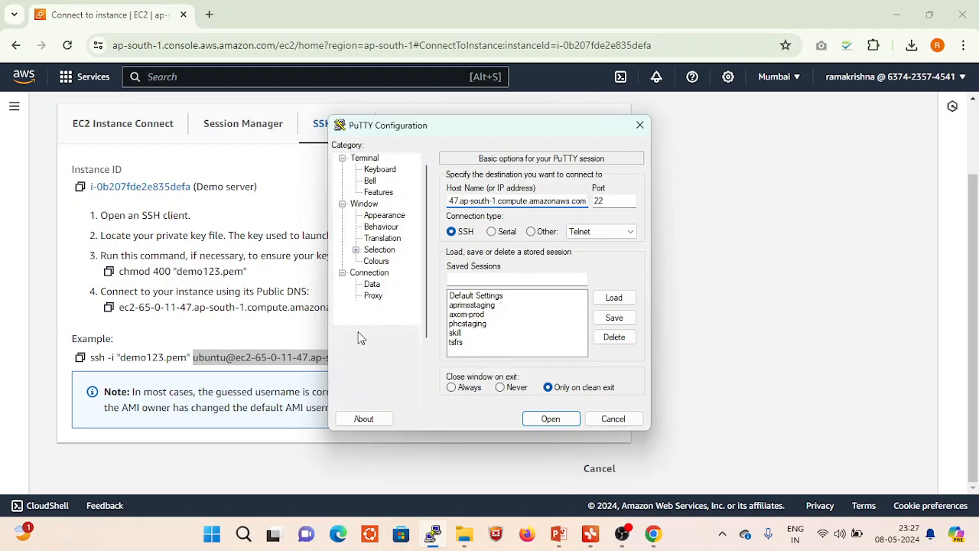
{"action": "left_click", "coordinate": [369, 343]}
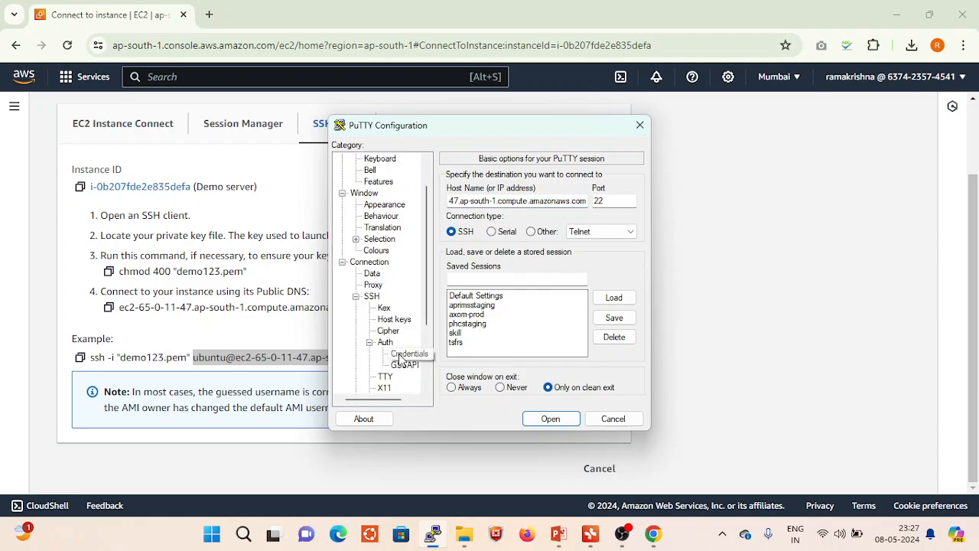
{"action": "left_click", "coordinate": [403, 354]}
{"action": "left_click", "coordinate": [631, 202]}
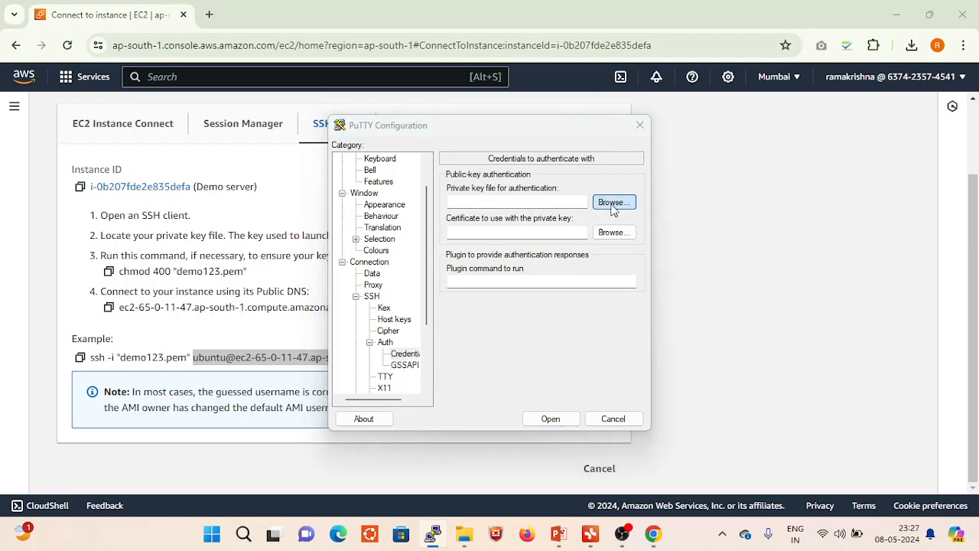
{"action": "left_click", "coordinate": [527, 279]}
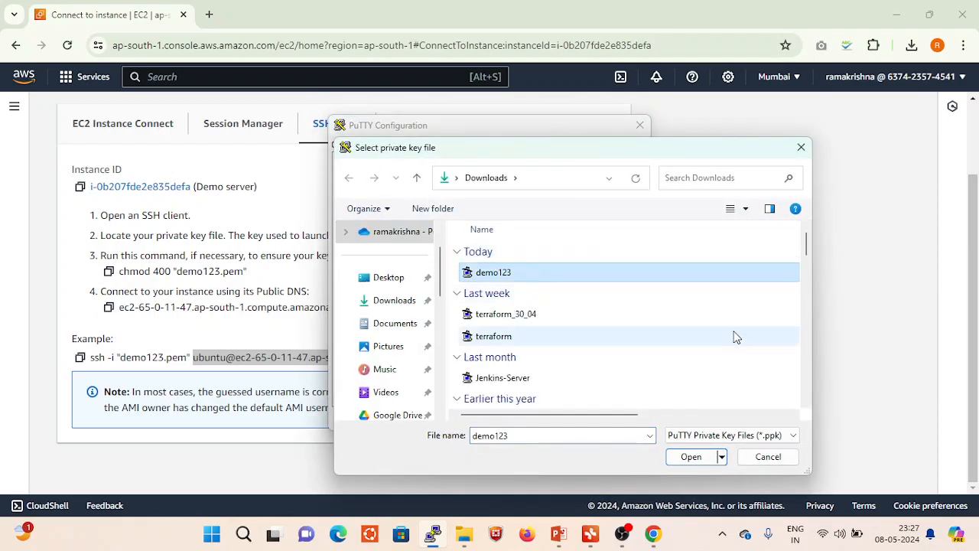
{"action": "left_click", "coordinate": [691, 456]}
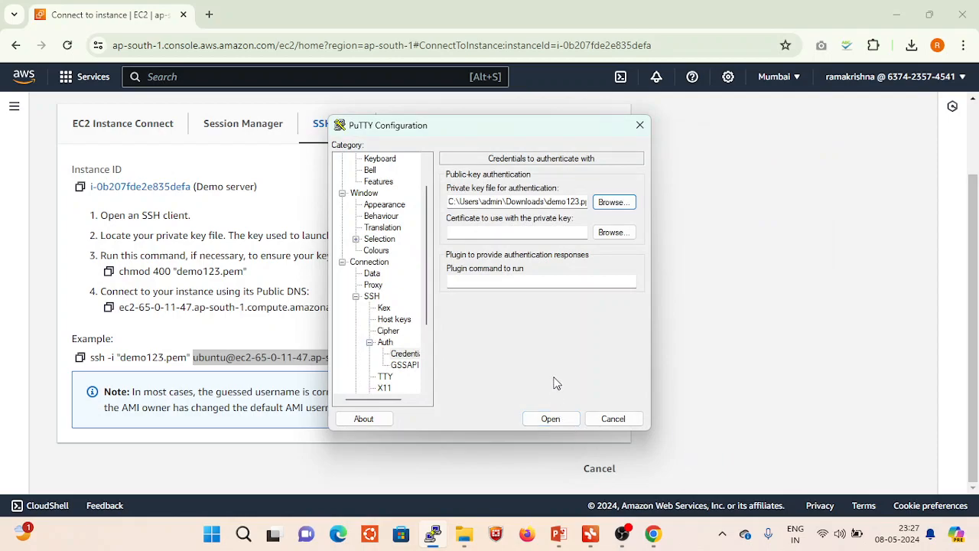
- Open the SSH connection to the instance's public DNS name, accept its host key, and maximize the terminal
{"action": "left_click", "coordinate": [553, 422]}
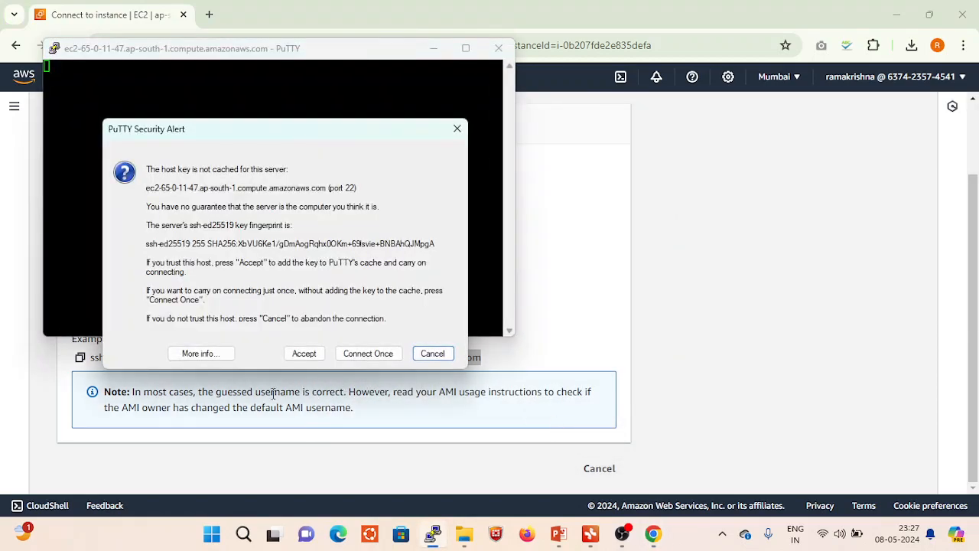
{"action": "left_click", "coordinate": [304, 353]}
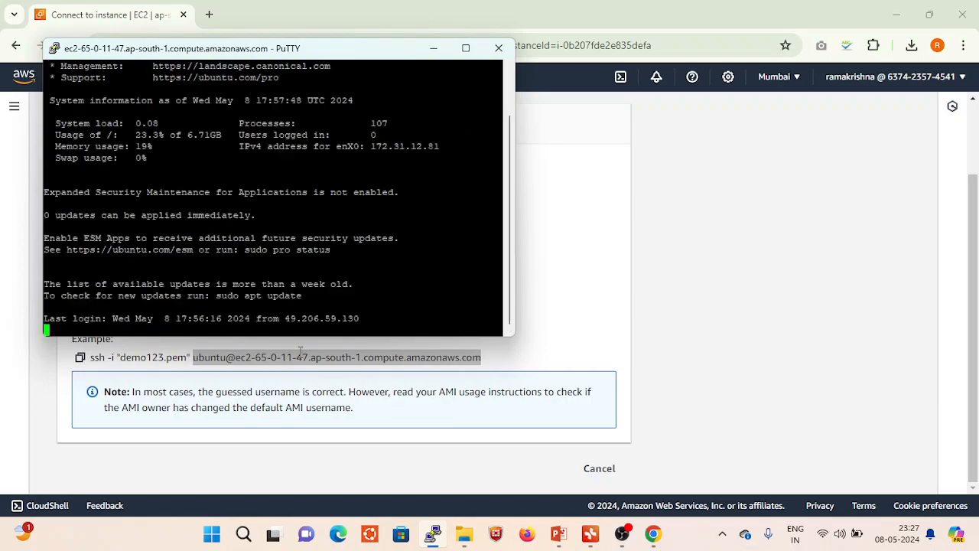
{"action": "left_click", "coordinate": [466, 48]}
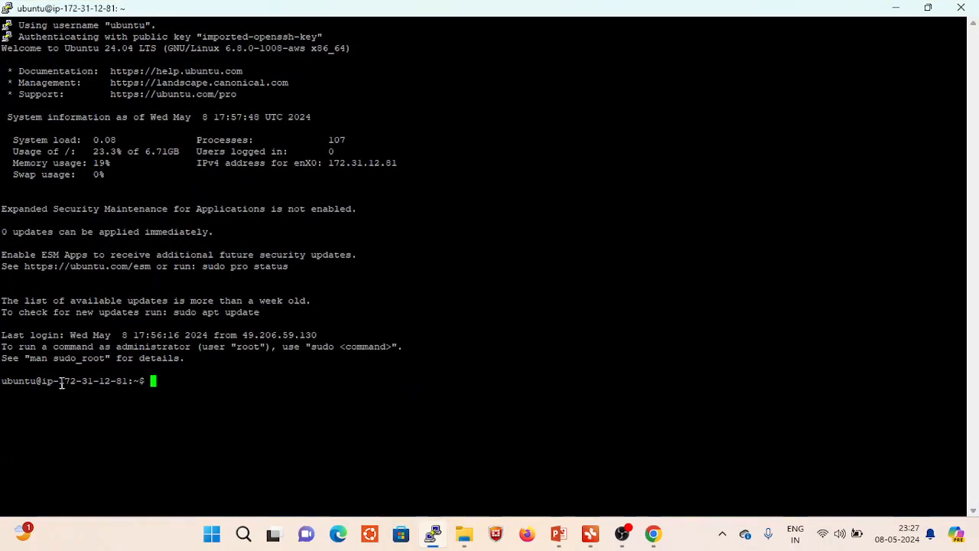
- Highlight the IP address in the new session's shell prompt and switch to the devops presentation in PowerPoint
{"action": "left_click_drag", "start_coordinate": [62, 381], "coordinate": [126, 380]}
{"action": "left_click", "coordinate": [177, 379]}
{"action": "left_click", "coordinate": [557, 536]}
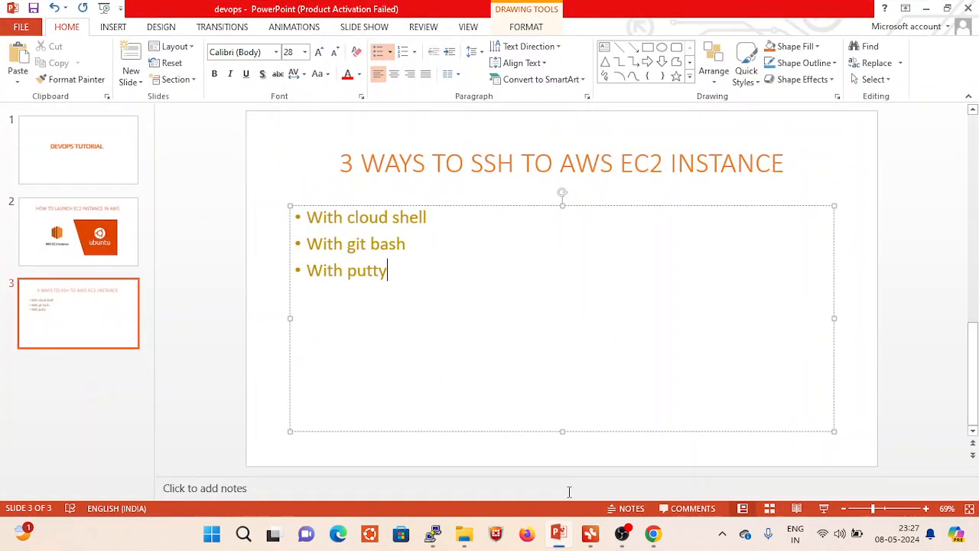